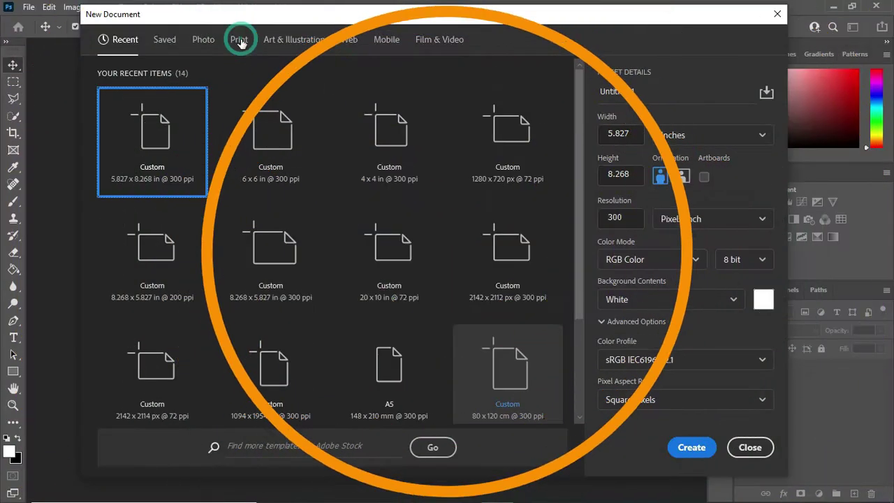
Create a blank A5 print document (1748 × 2480 px, 300 ppi, inches) and show the Tutorial resources folder
click(239, 40)
click(271, 253)
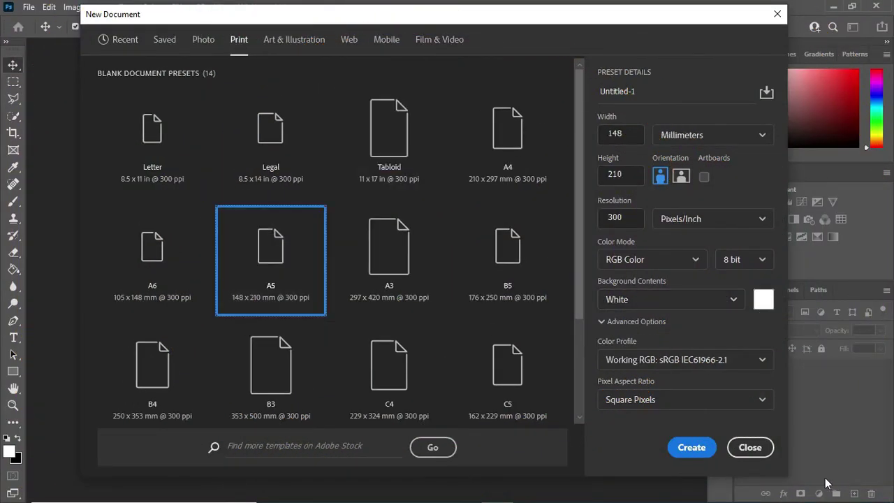
click(713, 134)
click(699, 181)
click(691, 448)
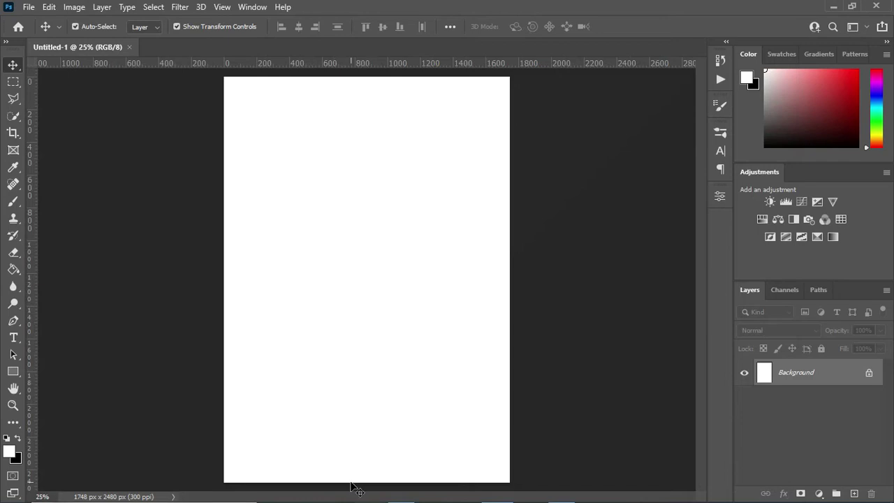
click(412, 487)
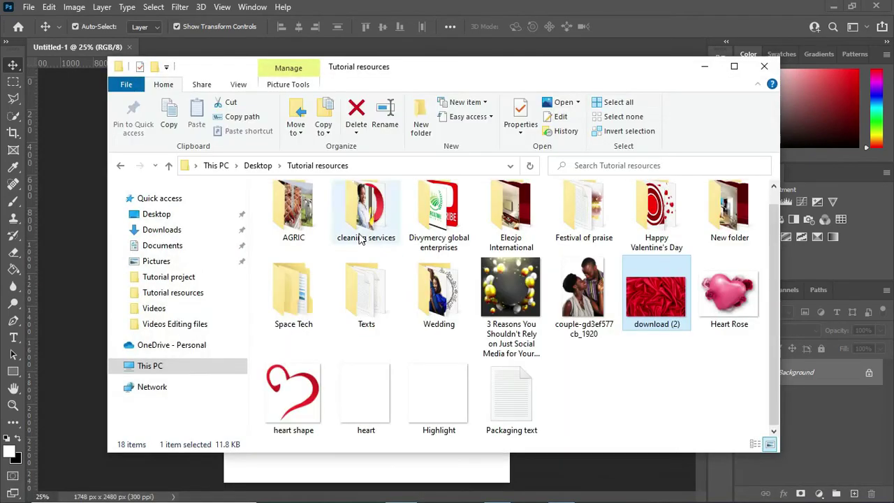
Place the red satin image 'download (2)', rotate it 90° and stretch it to fill the A5 page
drag(662, 306, 454, 189)
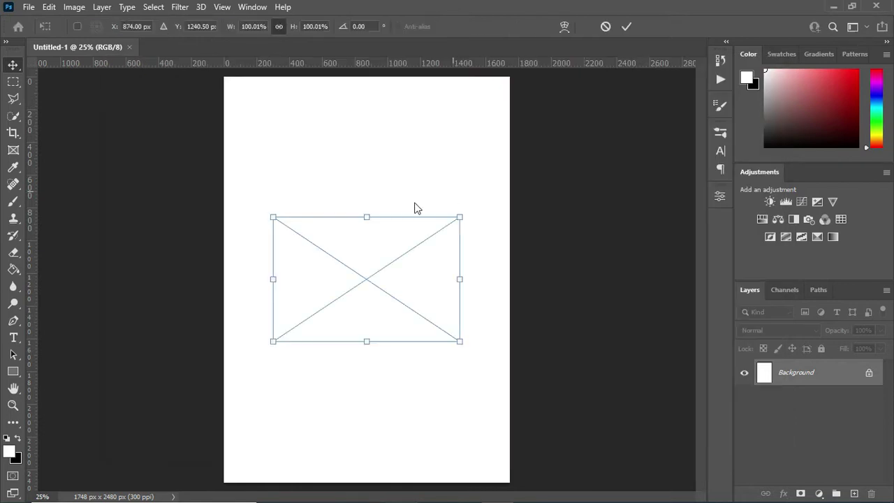
key(Return)
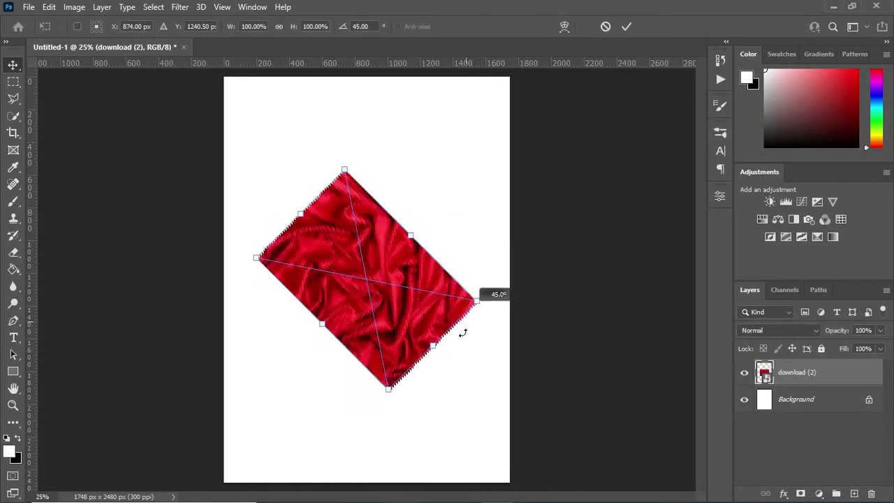
drag(470, 213, 433, 376)
key(Return)
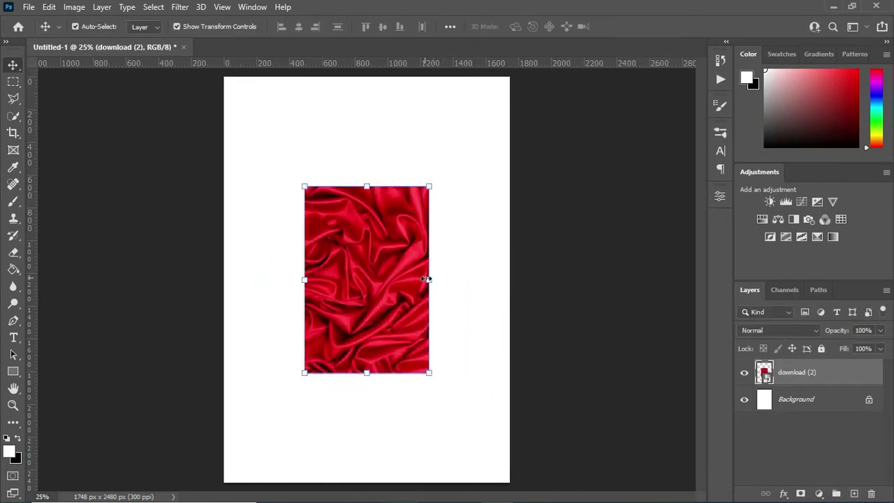
drag(428, 280, 551, 279)
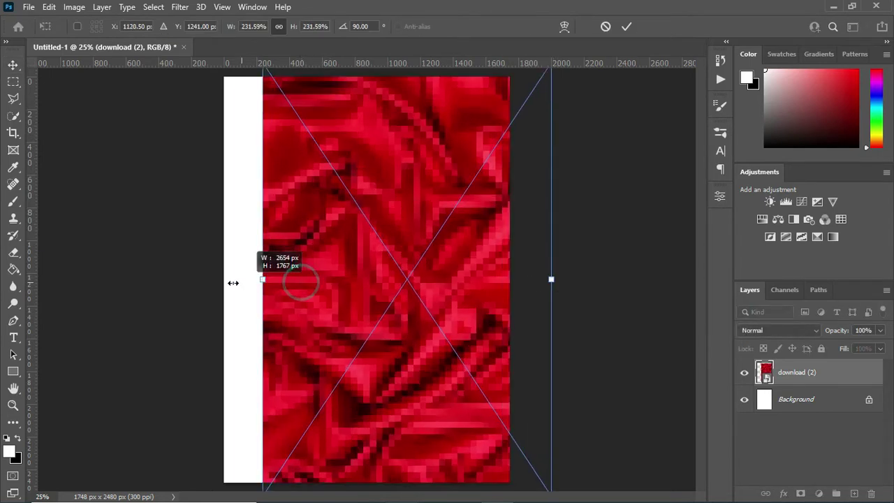
mouse_move(301, 281)
mouse_down()
mouse_move(204, 280)
mouse_move(369, 318)
mouse_up()
key(Return)
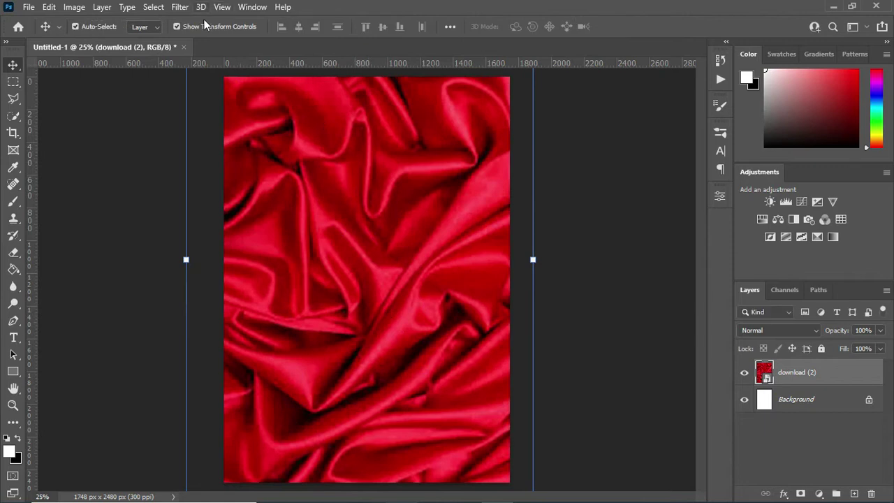
click(180, 7)
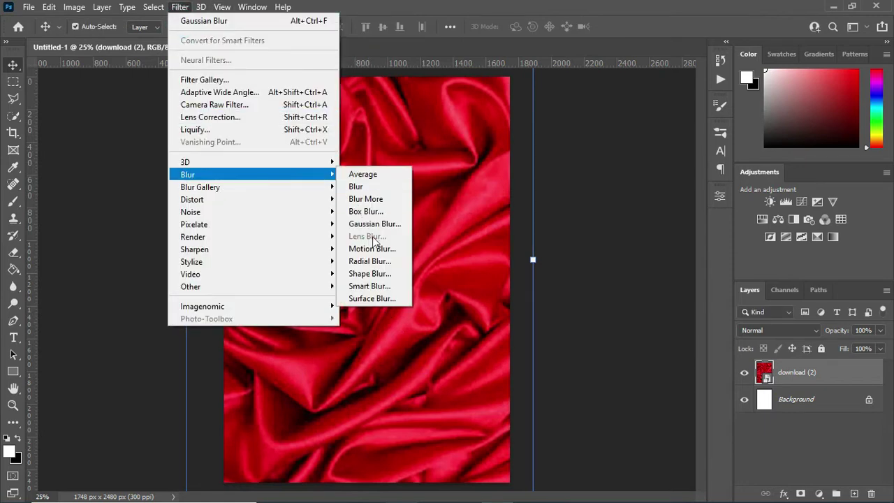
Blur the satin background with a 29.1-pixel Gaussian Blur
mouse_move(187, 174)
click(371, 219)
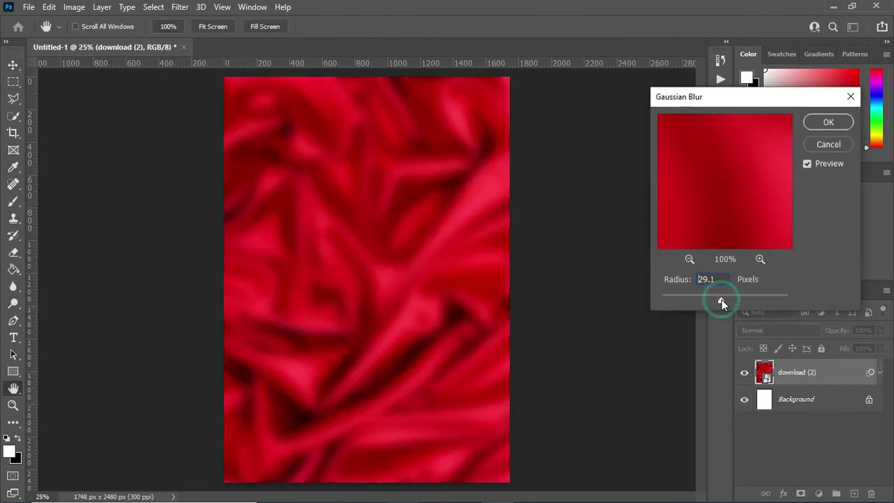
click(827, 122)
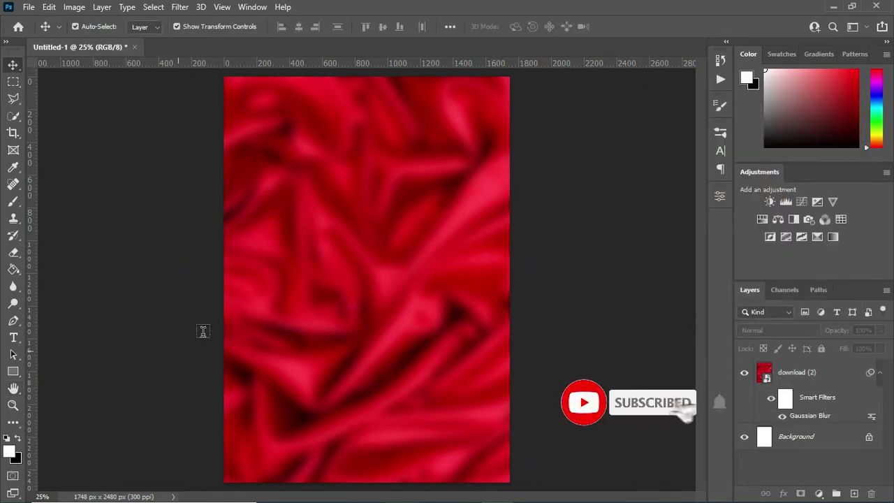
key(t)
click(273, 128)
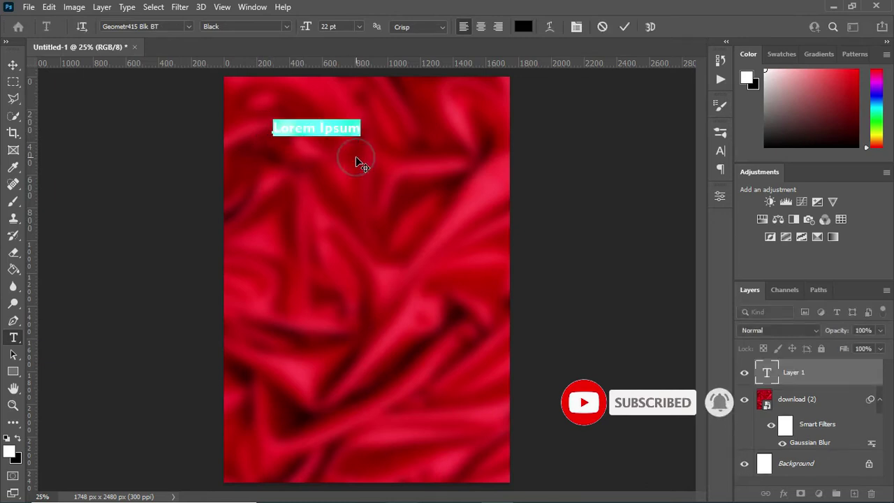
Type the headline 'Be My Vale' near the top and colour it white
text(Be )
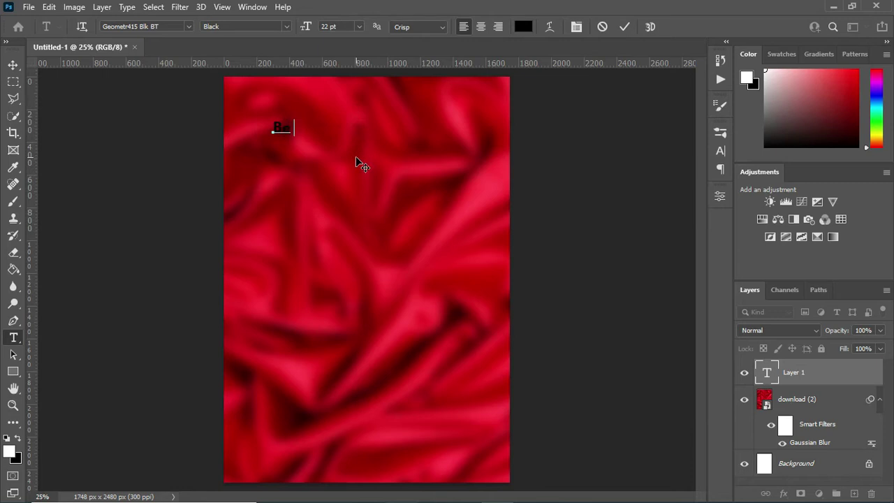
text(My V)
text(ale)
click(627, 29)
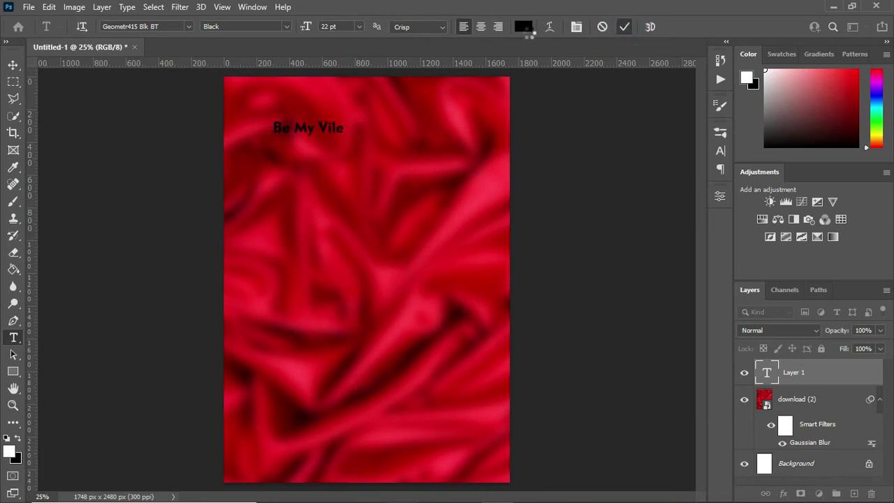
click(523, 27)
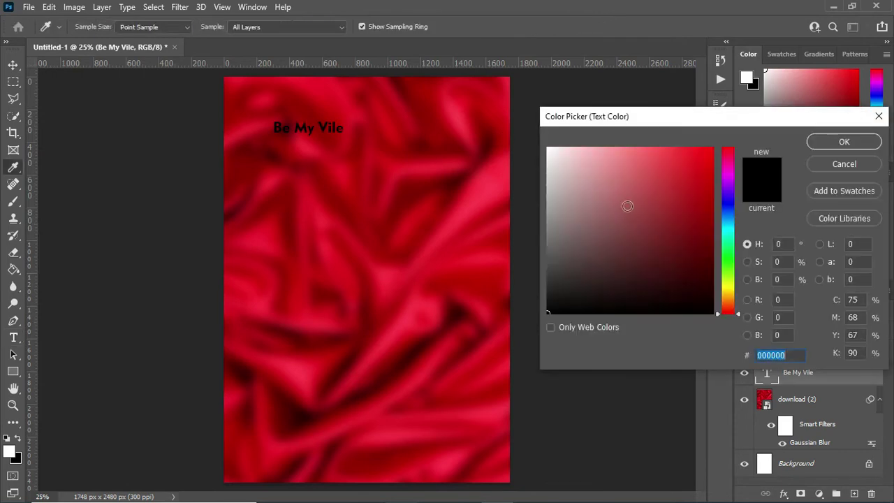
click(548, 148)
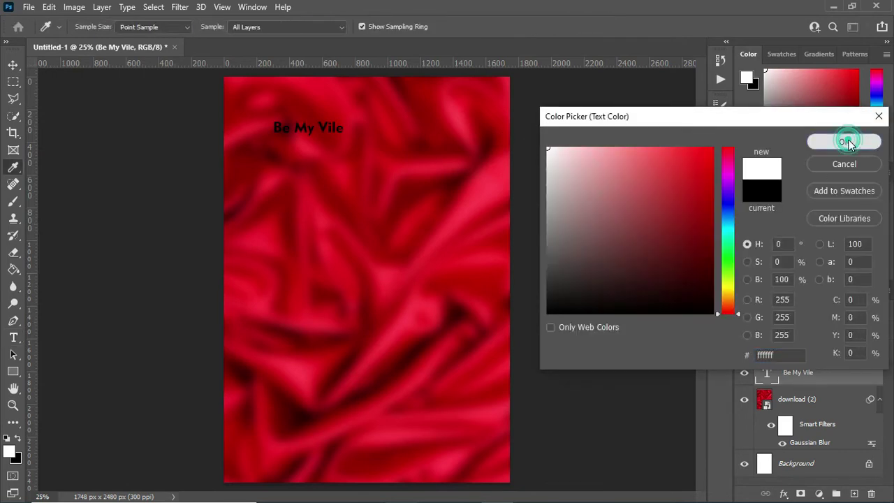
click(847, 142)
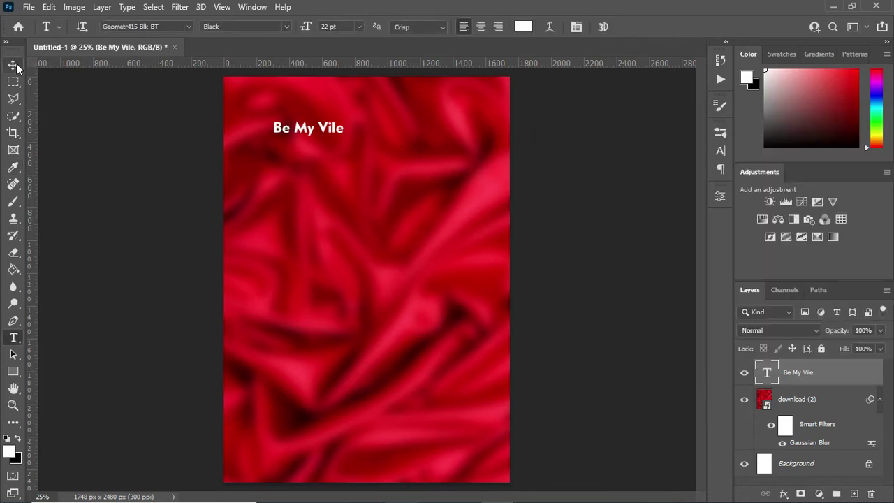
click(189, 26)
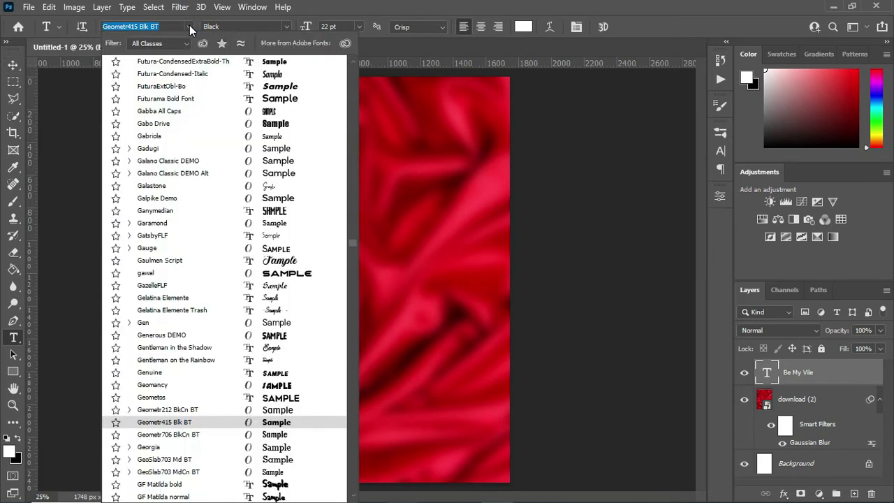
Set the headline font to Asterik Demo
text(a)
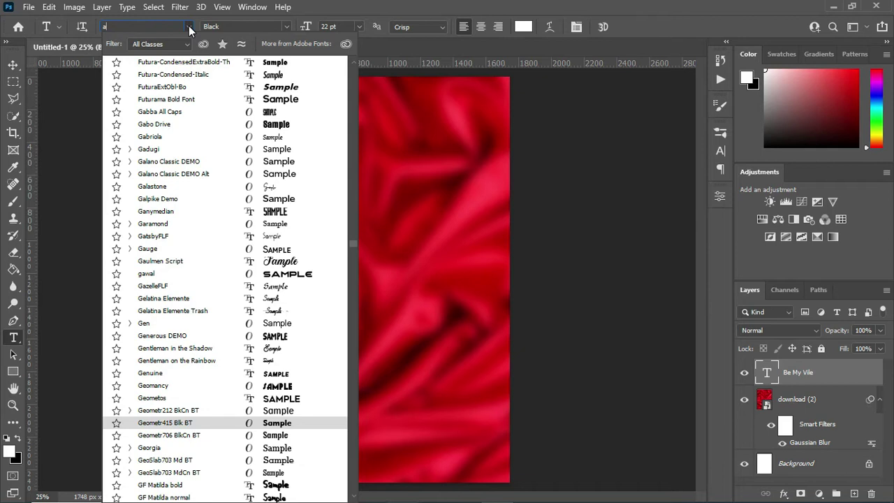
text(s)
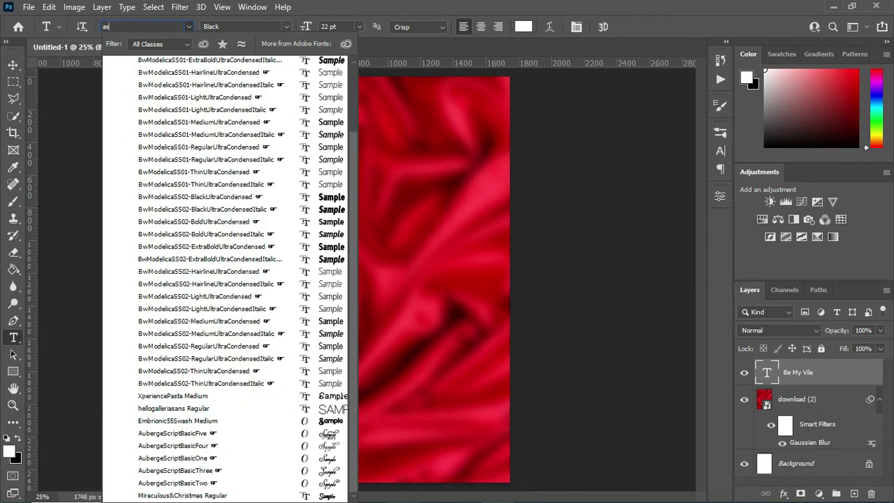
text(tte)
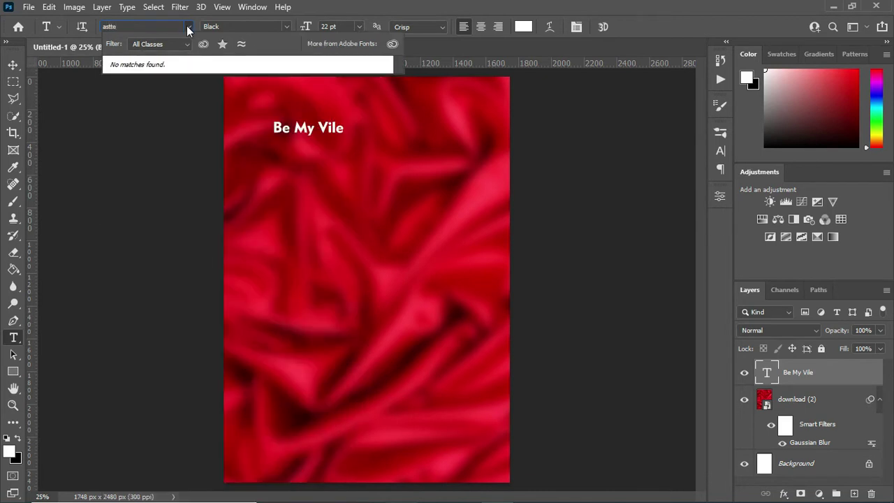
key(BackSpace)
key(BackSpace)
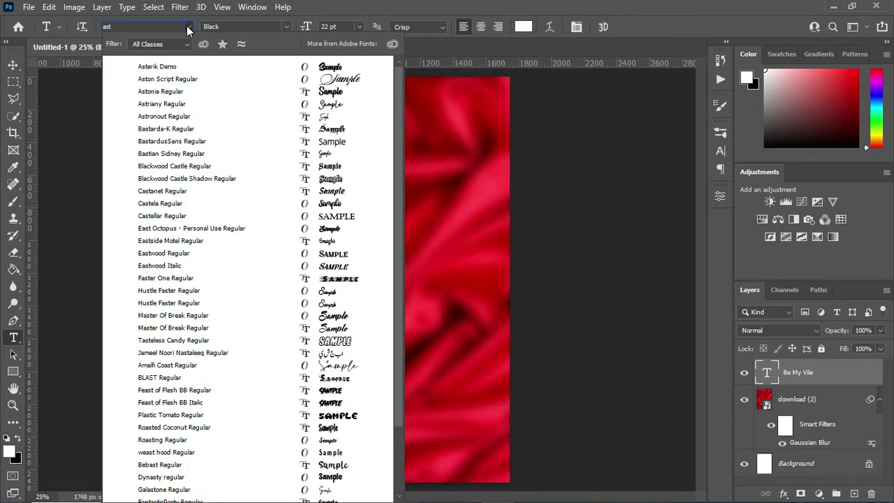
text(Asterik)
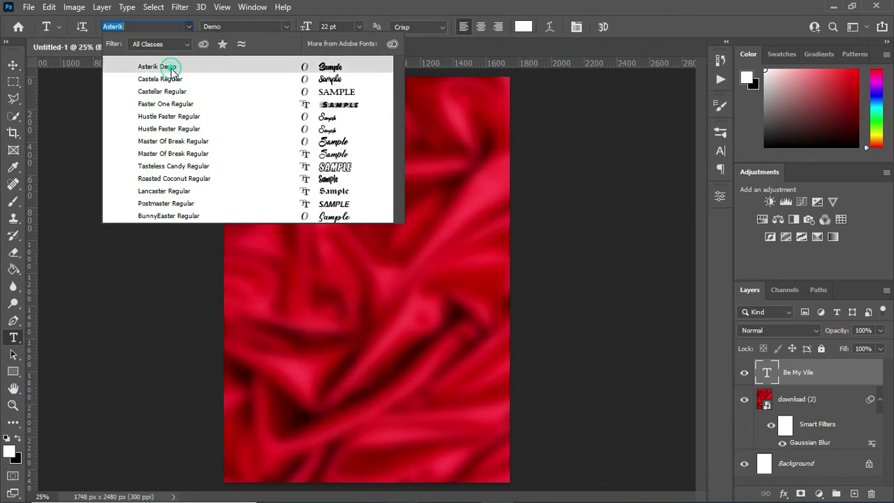
click(158, 67)
Enlarge and centre the headline across the top, then bring in the heart shape image
click(12, 65)
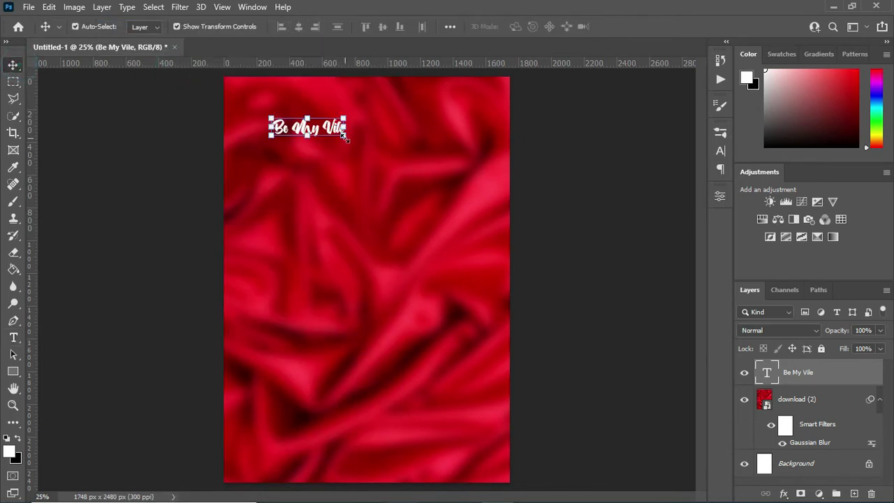
key(ctrl+t)
drag(344, 136, 485, 190)
mouse_move(375, 154)
mouse_down()
mouse_move(352, 140)
mouse_move(382, 140)
mouse_up()
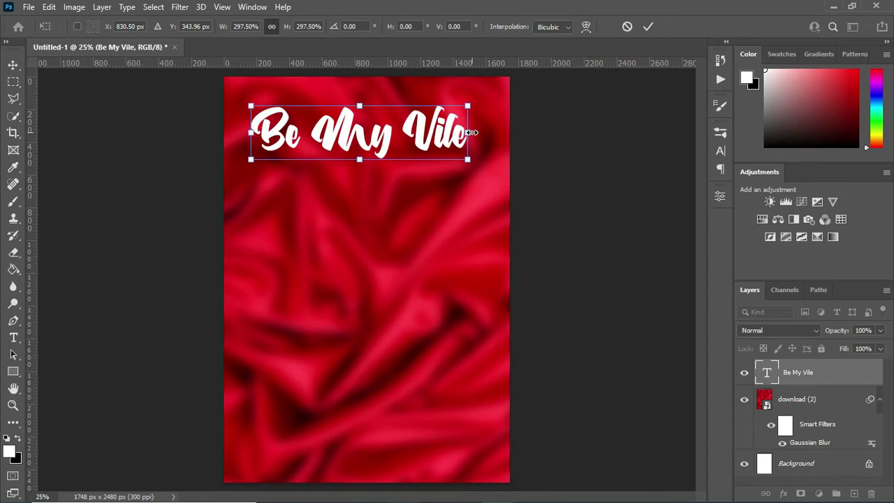
drag(467, 132, 455, 132)
click(599, 144)
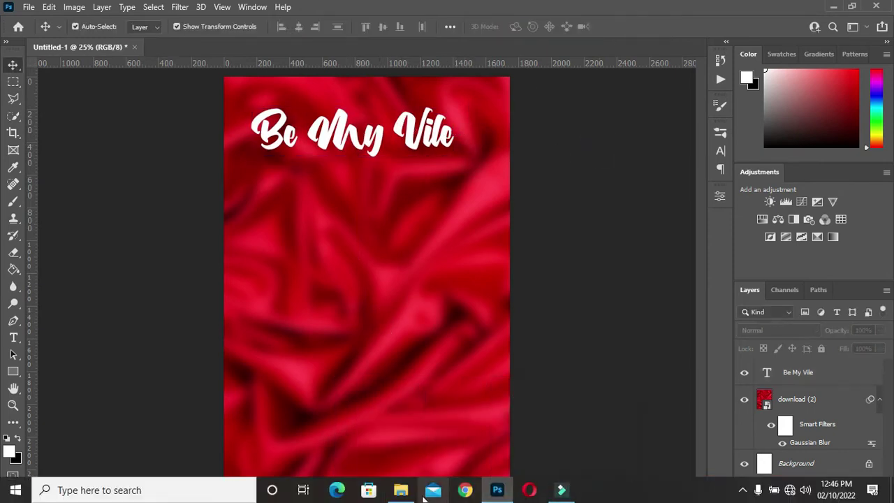
click(401, 496)
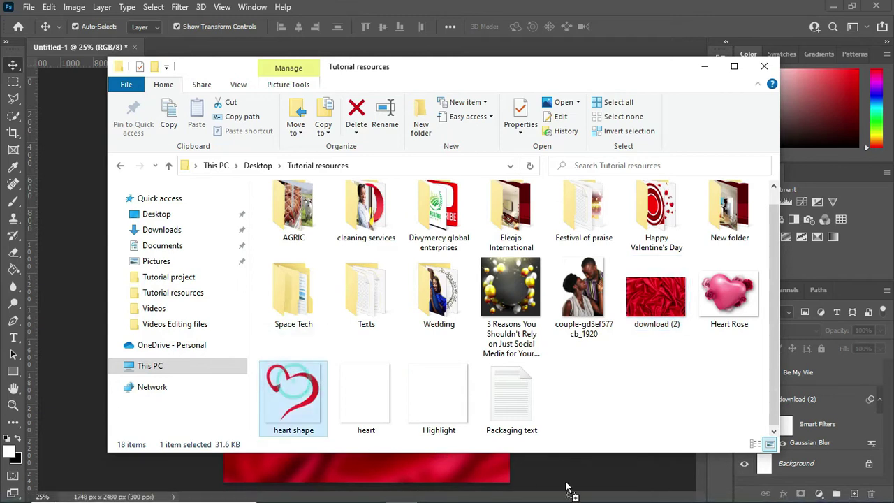
drag(294, 379, 588, 467)
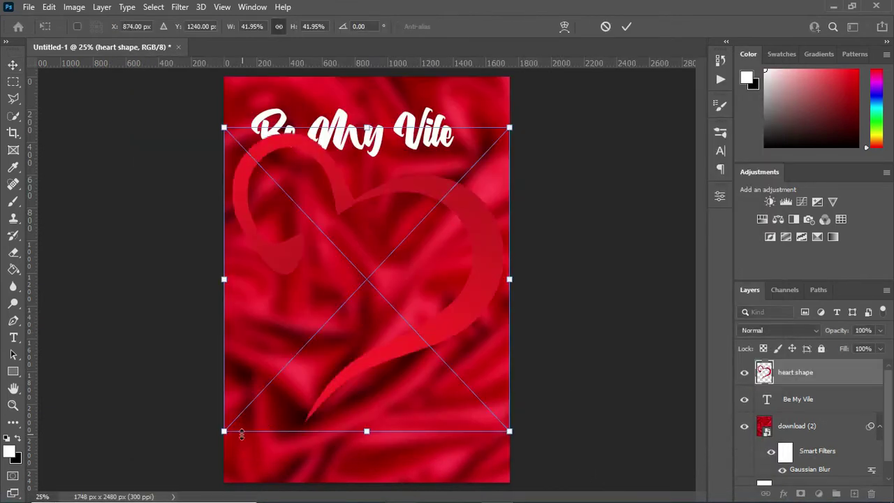
Shrink the heart to a small accent and position it just after 'Vile' in the headline
mouse_move(225, 429)
mouse_down()
mouse_move(433, 176)
mouse_move(466, 115)
mouse_up()
drag(499, 71, 473, 81)
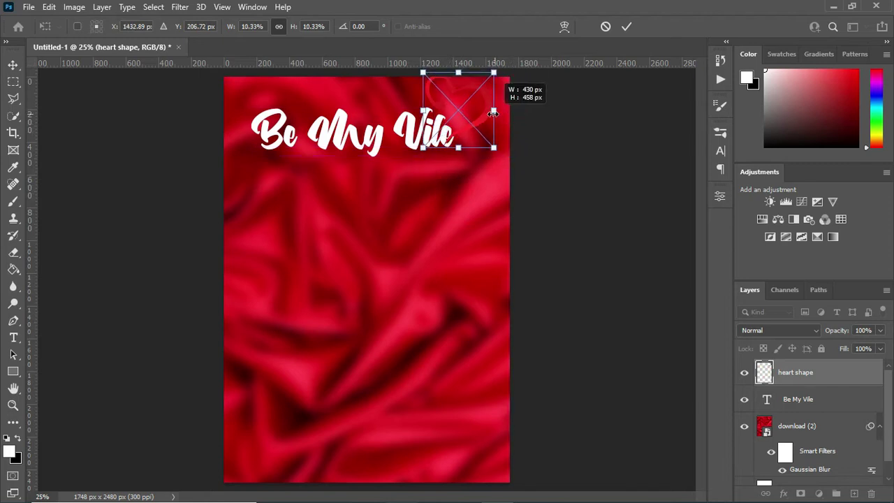
scroll(473, 82, up, 1)
scroll(473, 81, up, 1)
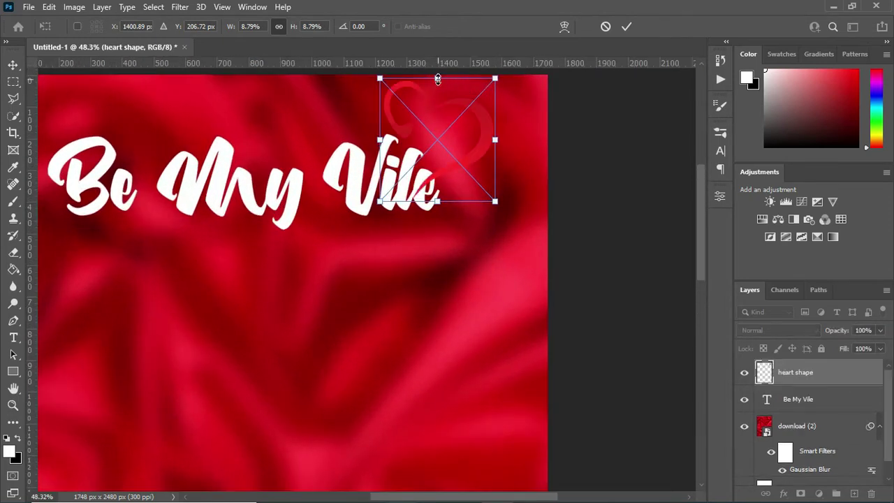
drag(439, 74, 438, 113)
drag(472, 165, 496, 174)
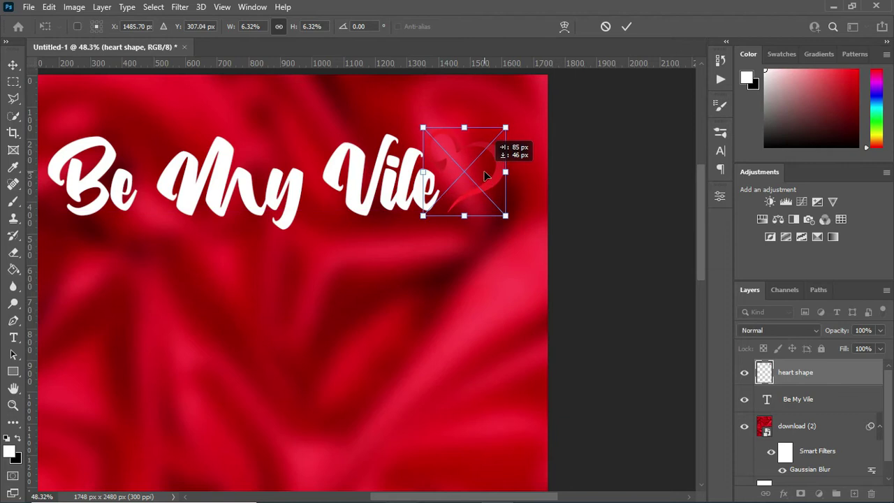
drag(503, 210, 493, 198)
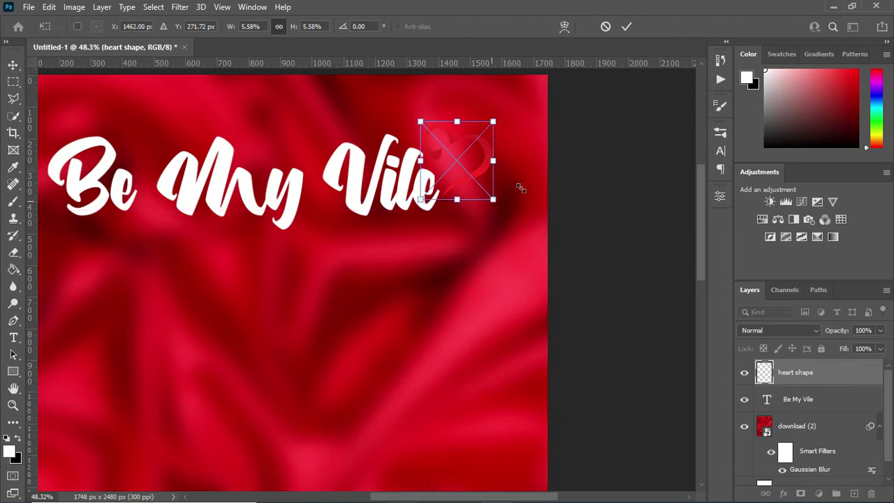
click(627, 26)
click(74, 7)
mouse_move(94, 41)
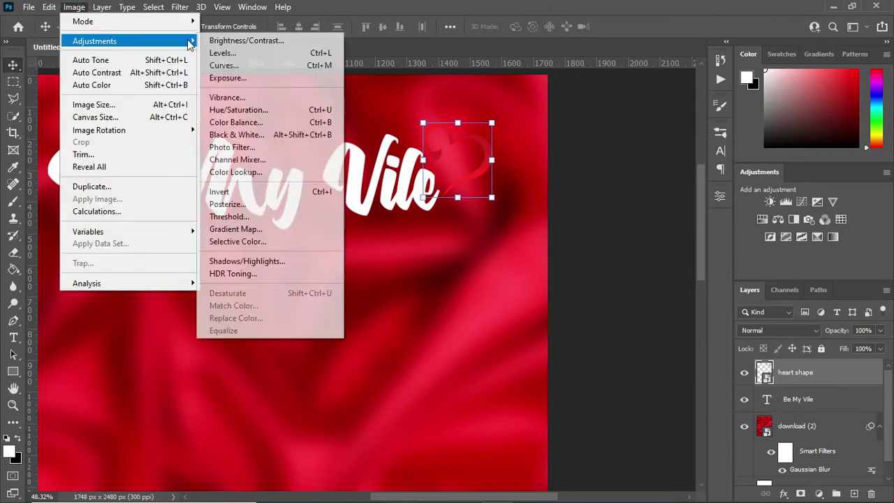
Whiten the heart with a Hue/Saturation Lightness of +100
click(251, 110)
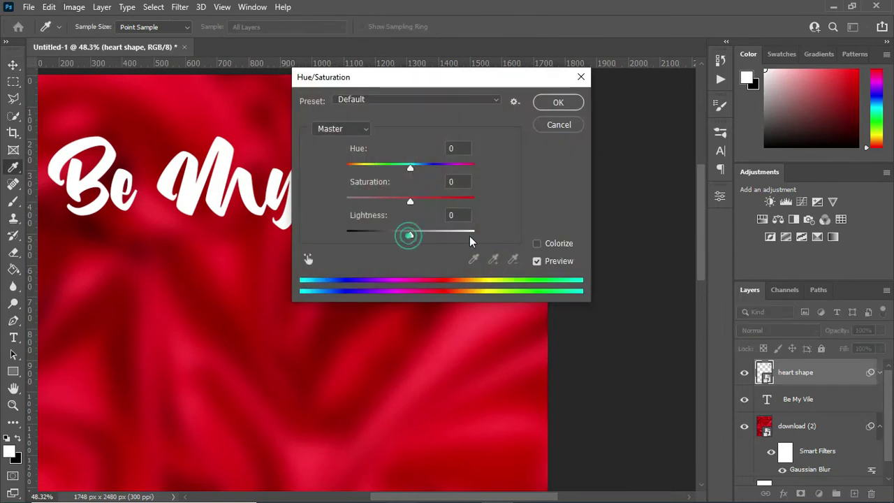
drag(410, 235, 475, 235)
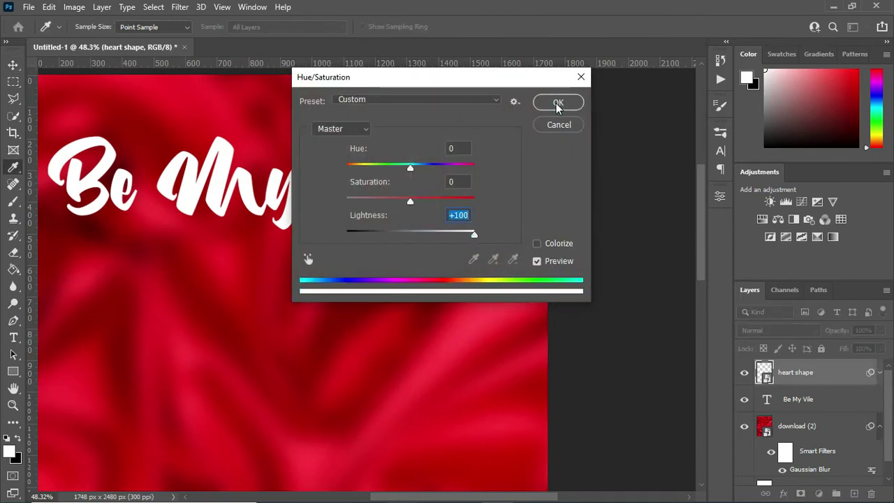
click(557, 102)
Adjust the white heart's size beside 'Vile' and zoom out to fit the poster
key(ctrl+t)
drag(493, 200, 481, 183)
click(627, 26)
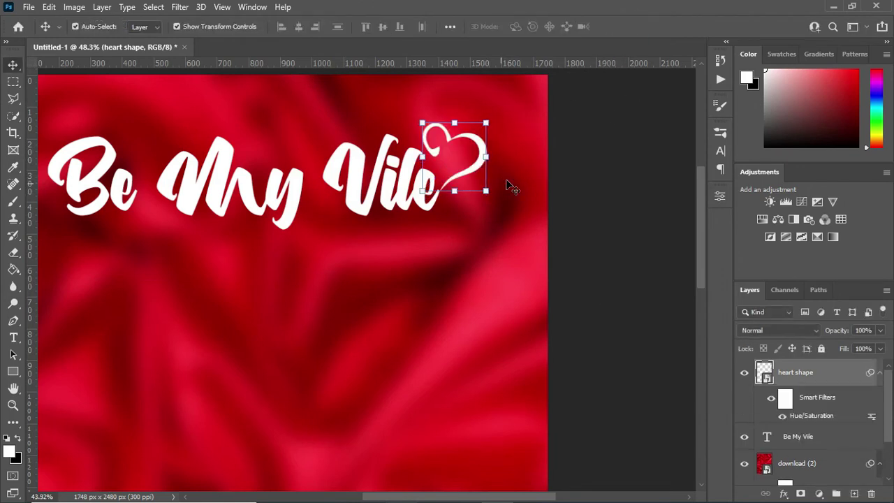
key(ctrl+minus)
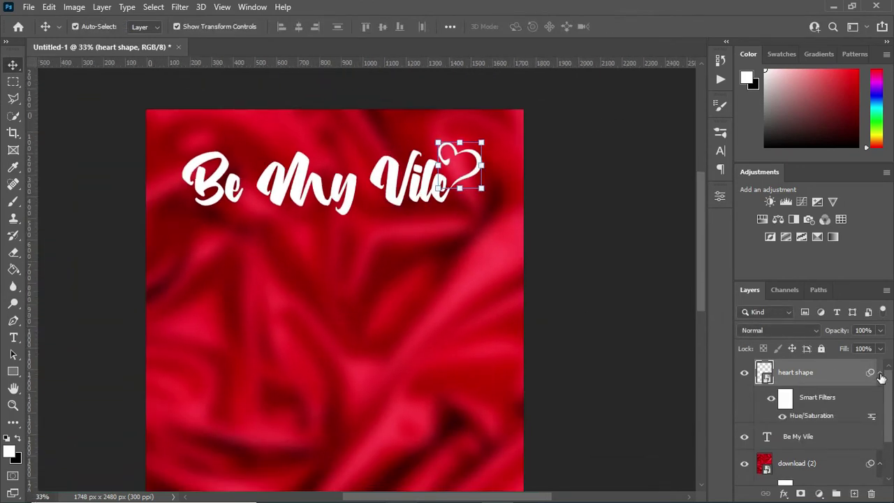
click(879, 374)
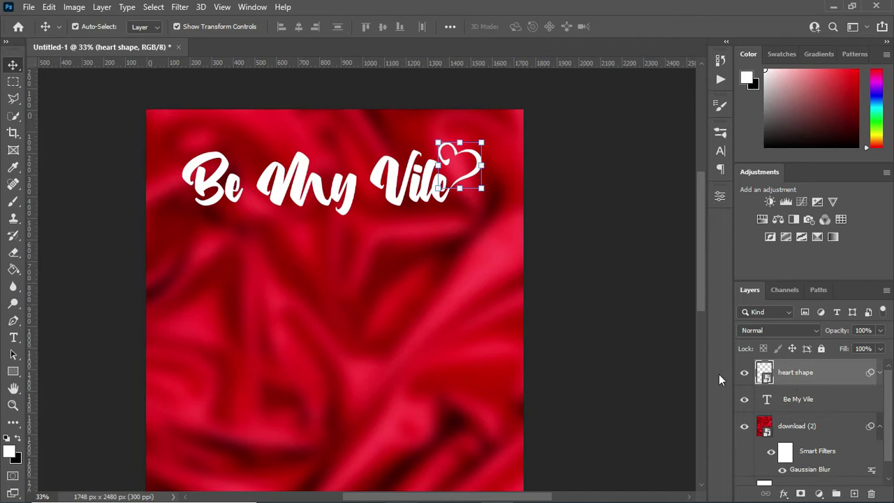
Add a smooth Inner Bevel & Emboss to the headline, 115% depth and 10 px size
click(878, 426)
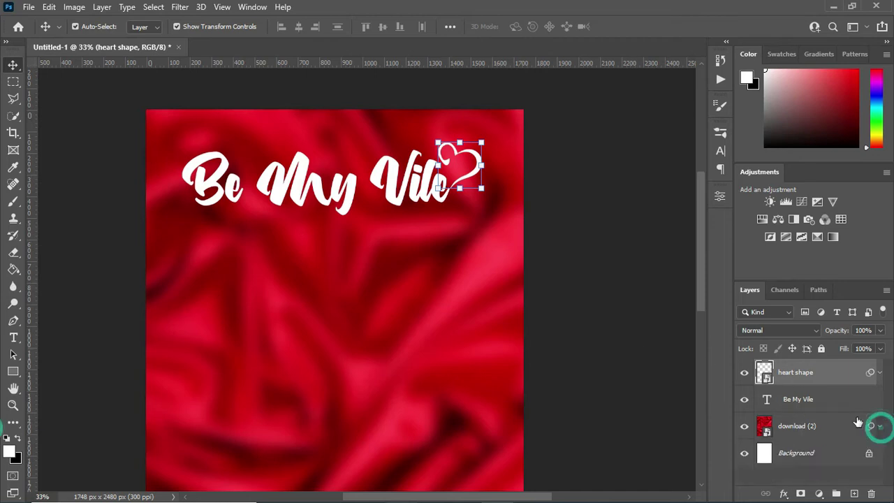
click(801, 402)
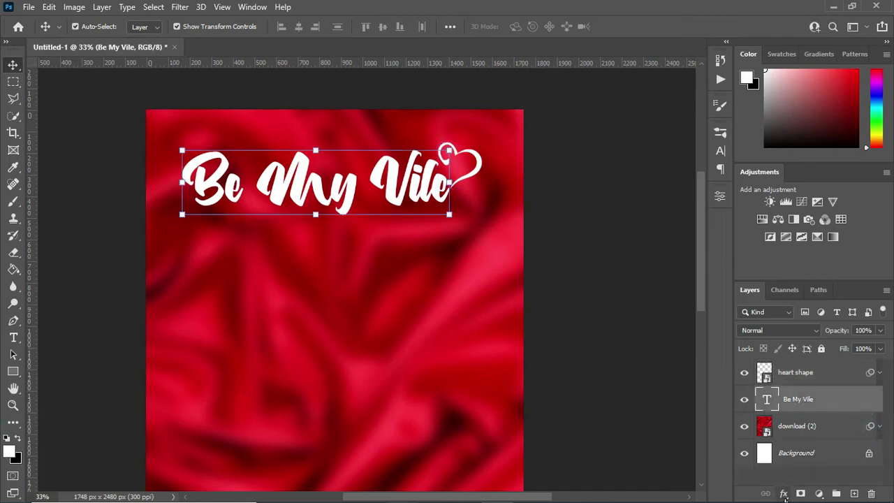
click(784, 494)
click(817, 396)
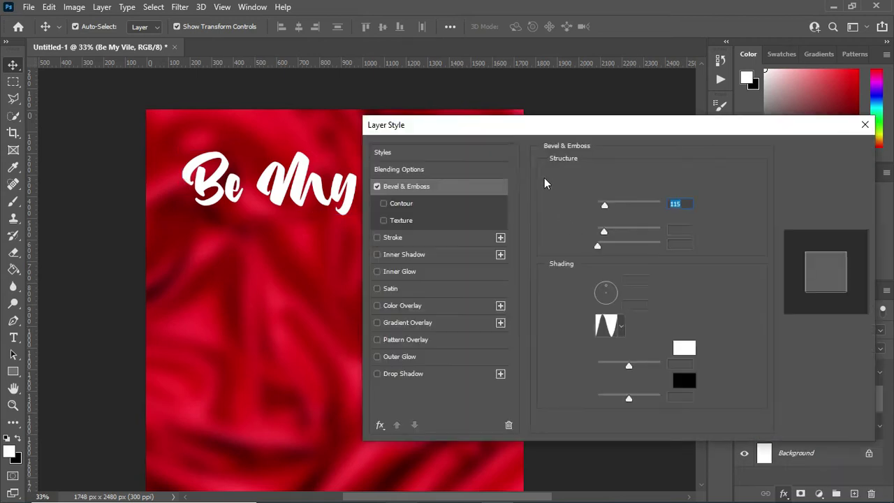
drag(543, 127, 650, 127)
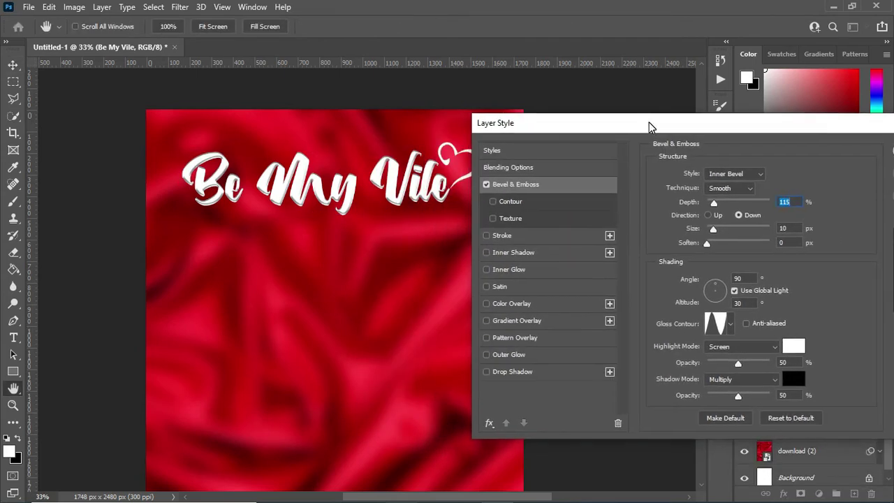
click(742, 189)
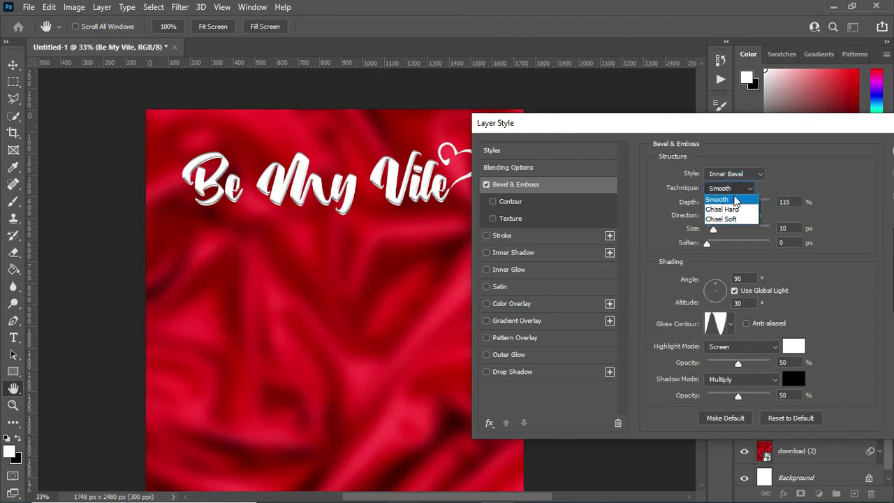
click(726, 193)
click(793, 202)
click(783, 227)
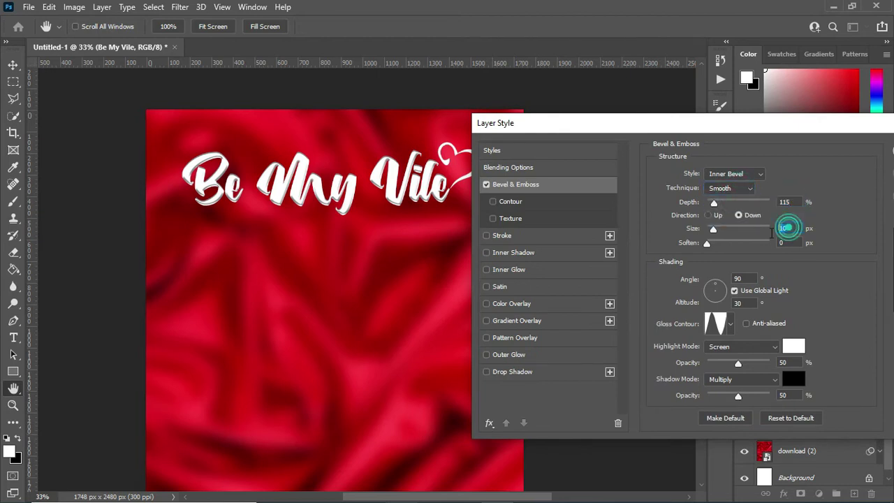
Pick the glossy-white gloss contour preset and enable a Drop Shadow at 80% opacity, 9 px distance
click(731, 325)
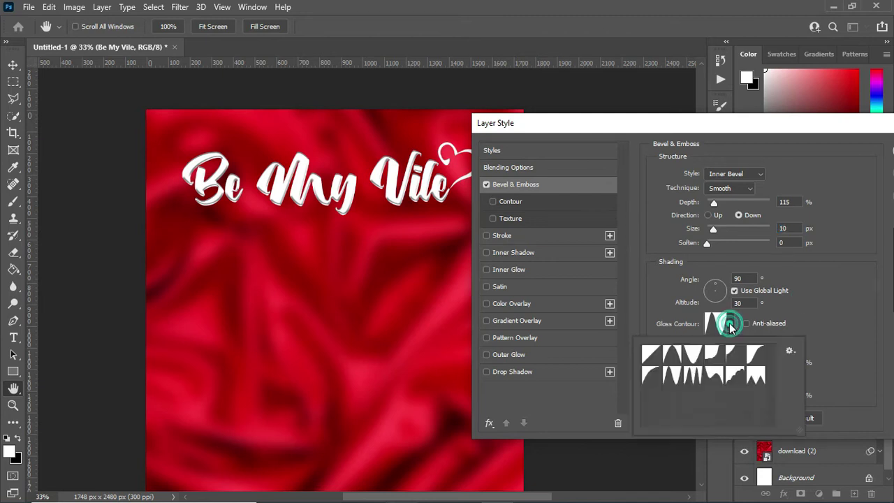
click(694, 356)
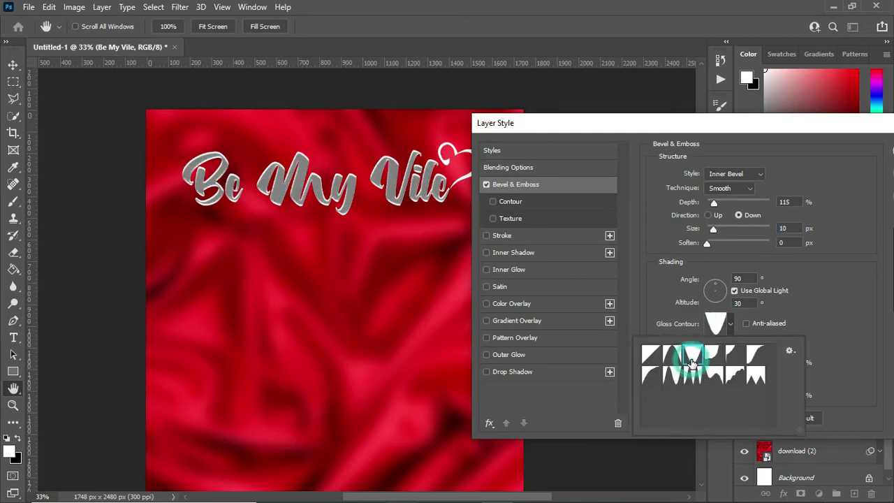
click(674, 358)
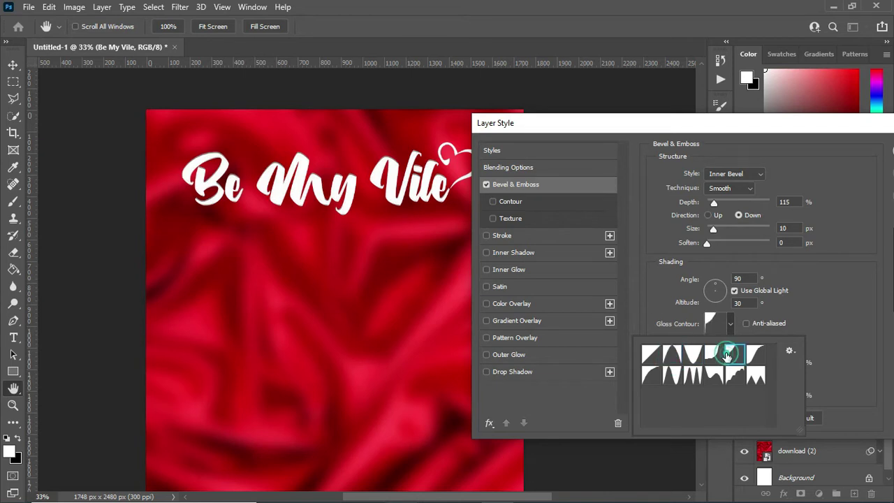
click(690, 376)
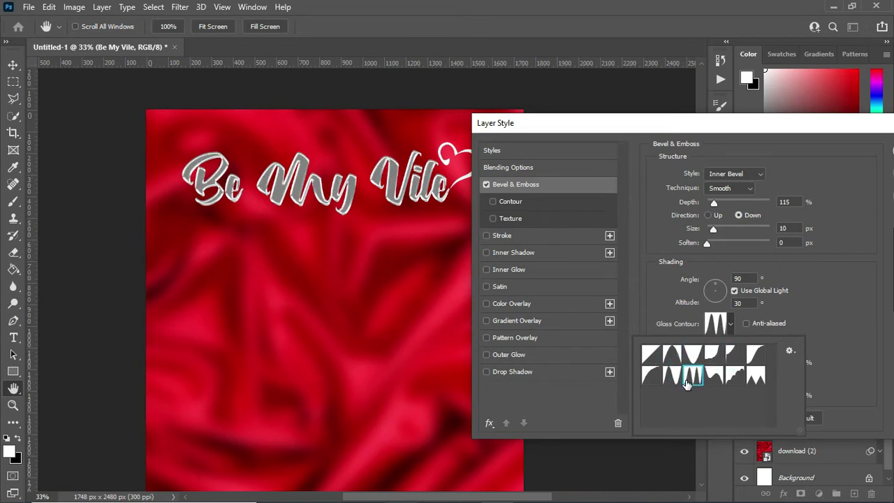
click(673, 377)
click(781, 307)
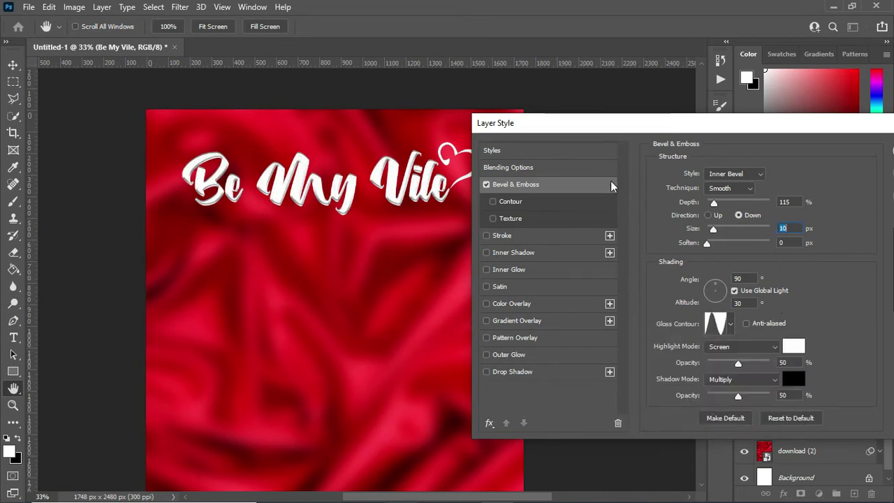
click(520, 372)
drag(656, 127, 683, 127)
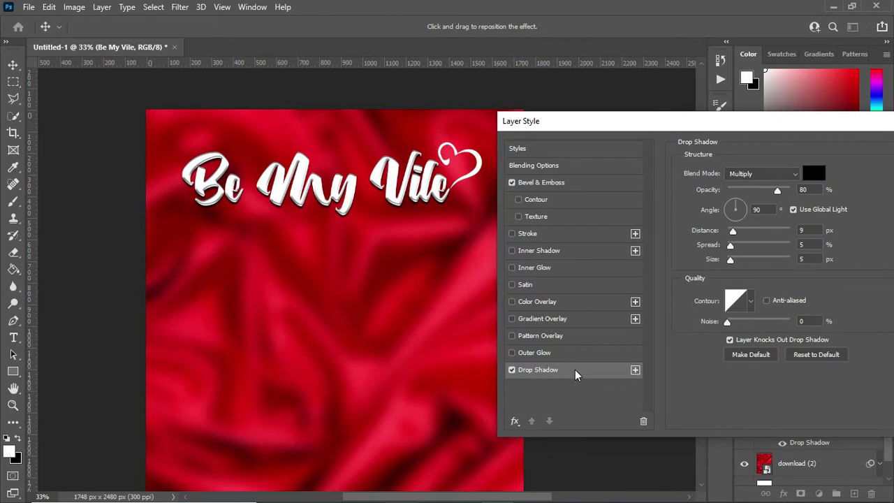
Set the headline's drop shadow size to 10 px
click(811, 230)
click(807, 258)
text(10)
click(808, 230)
click(811, 190)
Add a 10 px dark red outside stroke at 88% opacity and apply the layer style
click(530, 234)
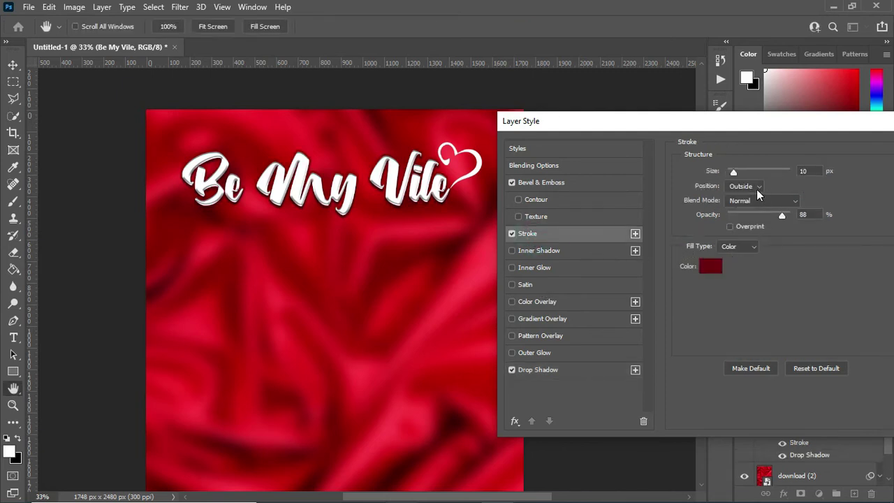
key(Tab)
drag(734, 172, 735, 178)
double_click(807, 175)
text(10)
drag(860, 126, 831, 110)
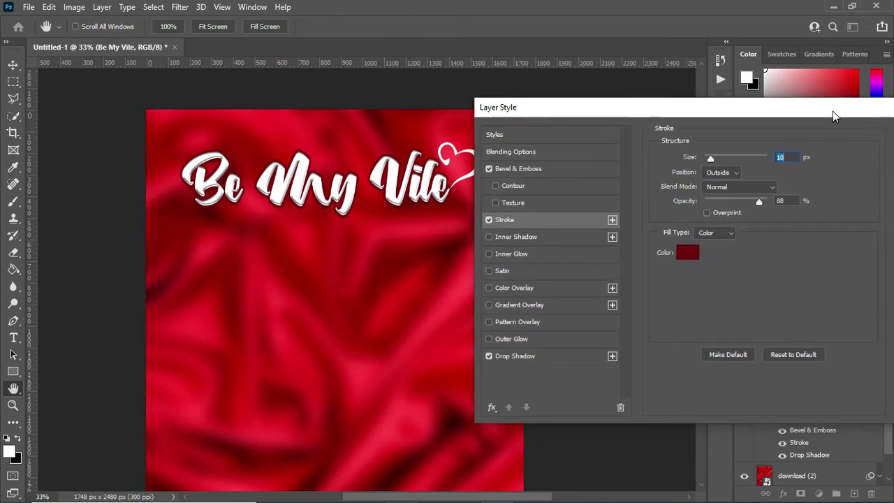
drag(712, 112, 578, 122)
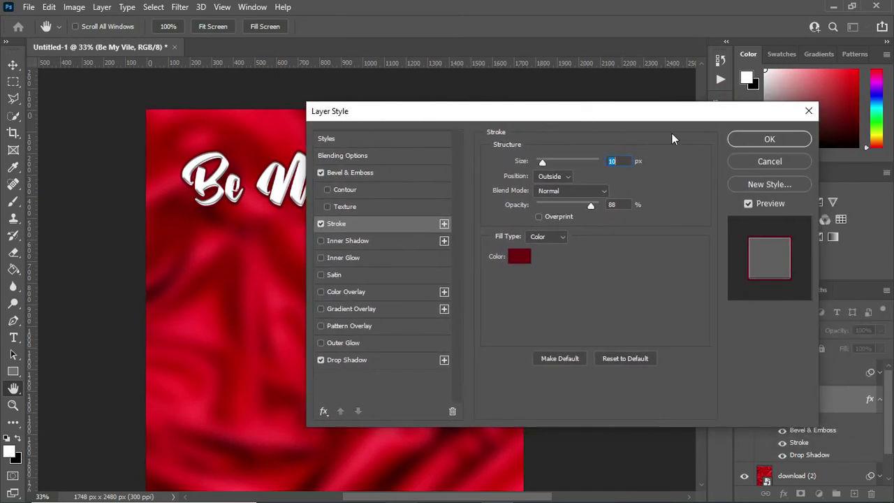
click(782, 142)
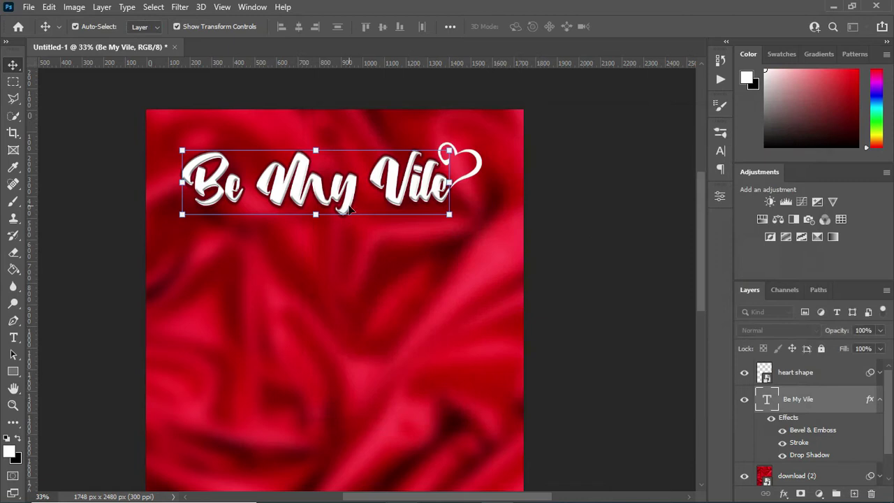
Copy the headline's Bevel & Emboss, Stroke and Drop Shadow effects onto the heart layer
click(473, 169)
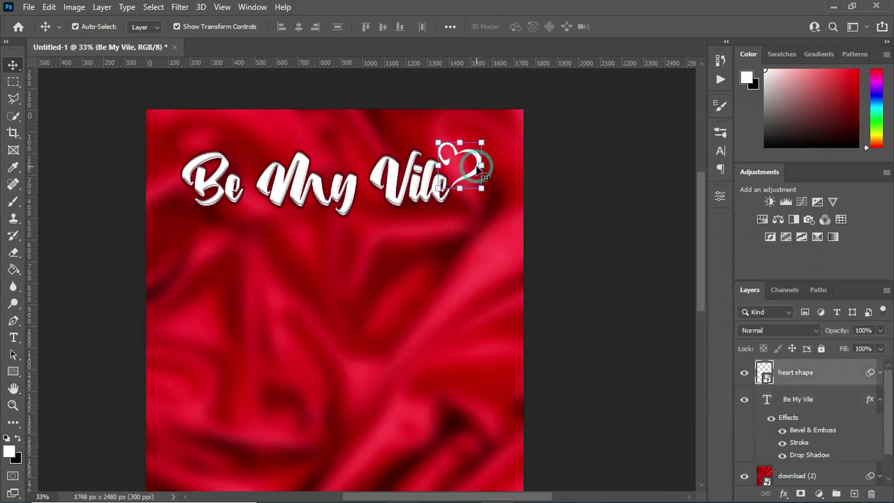
click(879, 373)
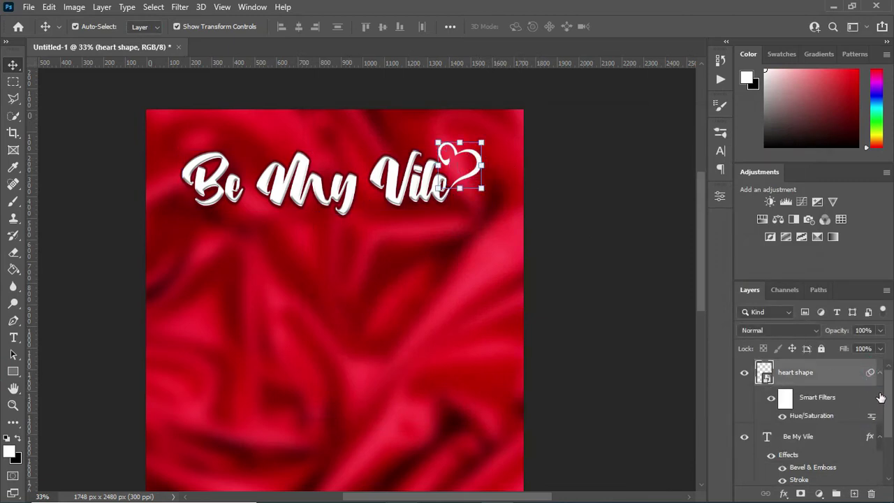
click(880, 372)
click(879, 399)
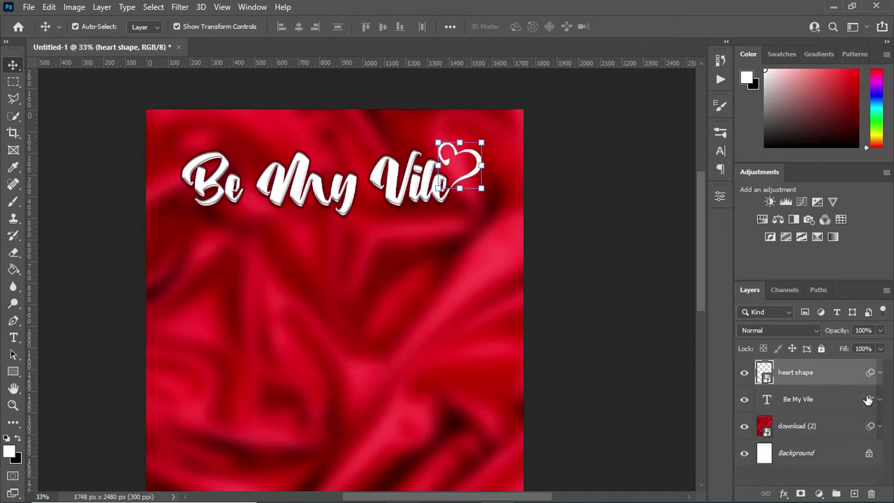
drag(871, 400, 867, 373)
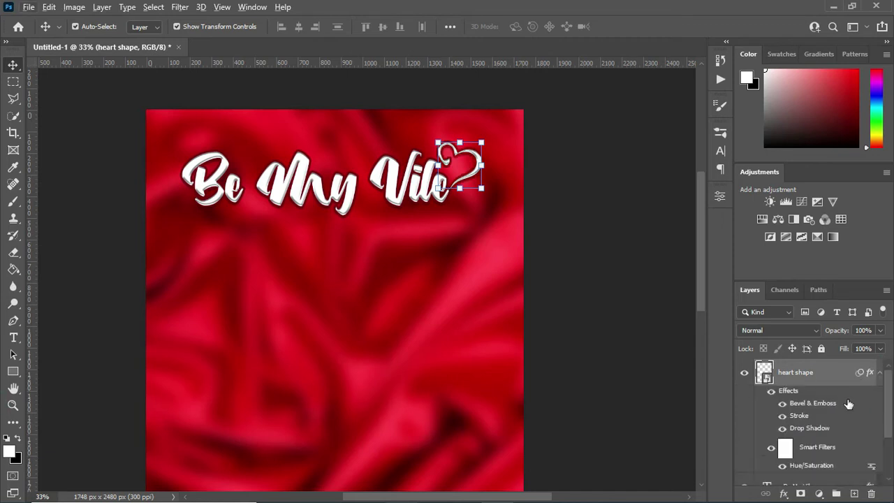
click(879, 375)
click(623, 290)
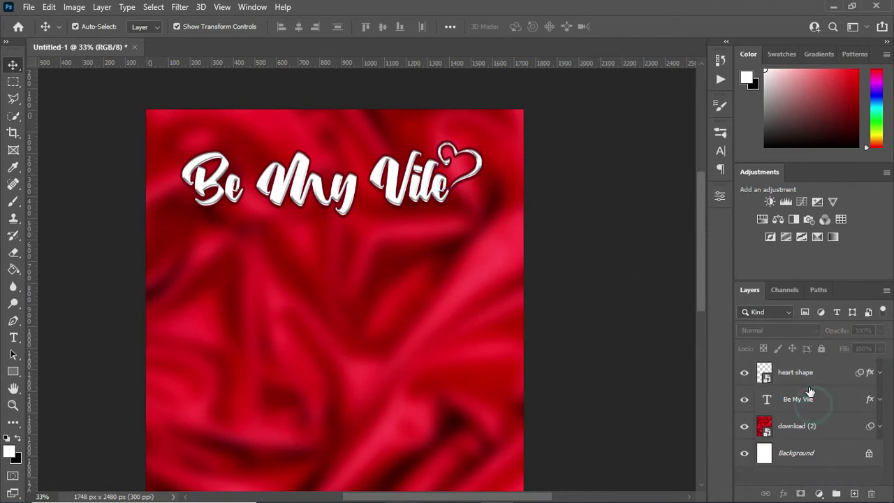
Select only the Be My Vile headline layer, separate from the heart
click(810, 393)
shift+click(798, 367)
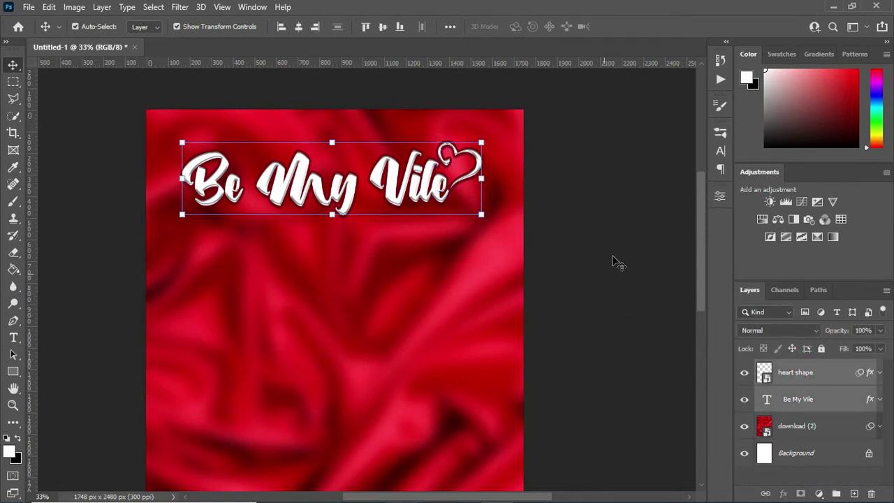
click(579, 209)
click(301, 194)
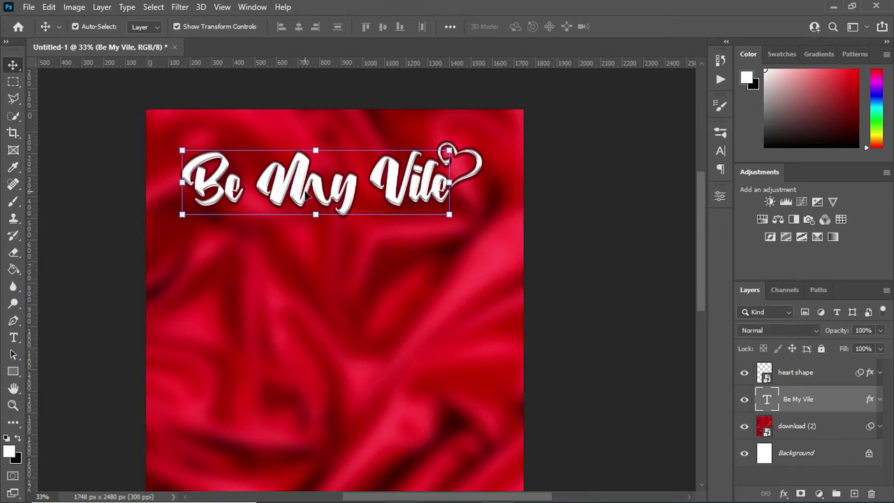
Duplicate the headline just below itself and retype the copy as 'Together 4rever'
drag(308, 198, 371, 264)
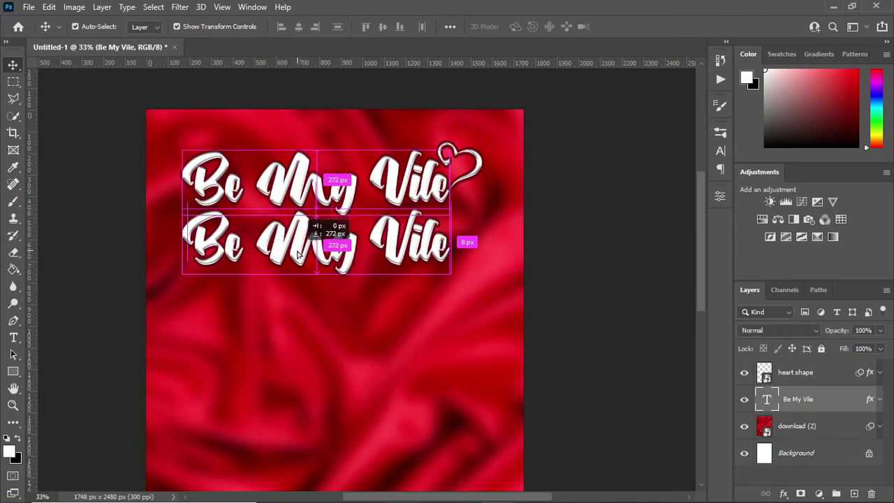
key(t)
triple_click(363, 255)
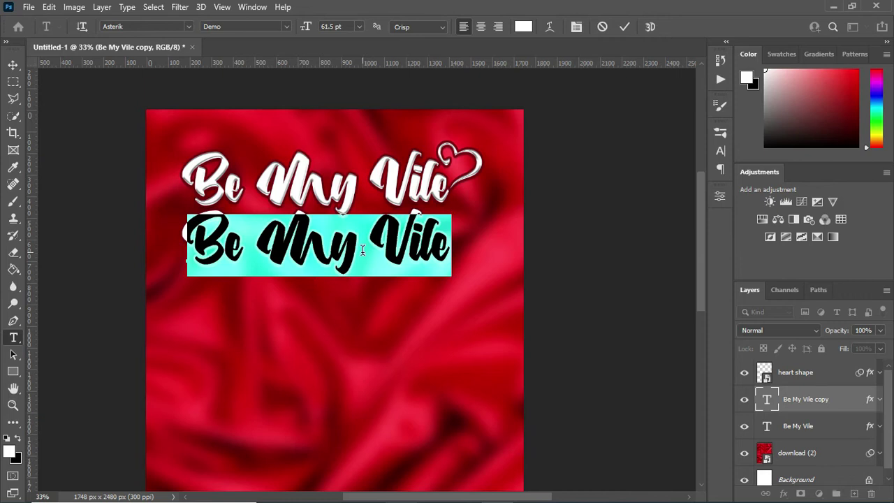
text(To)
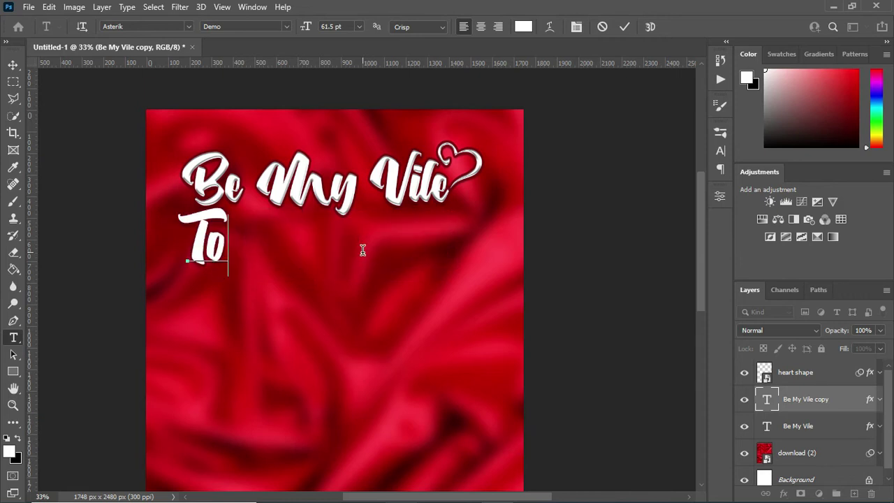
text(gether )
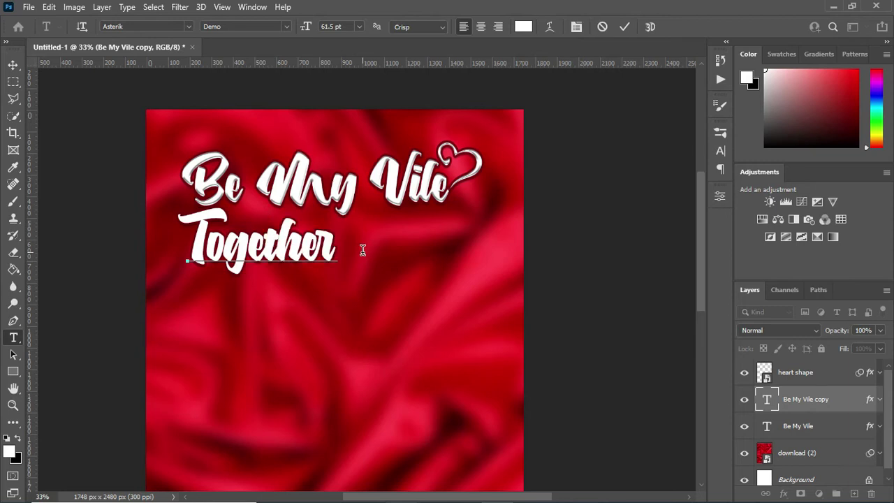
text(4re)
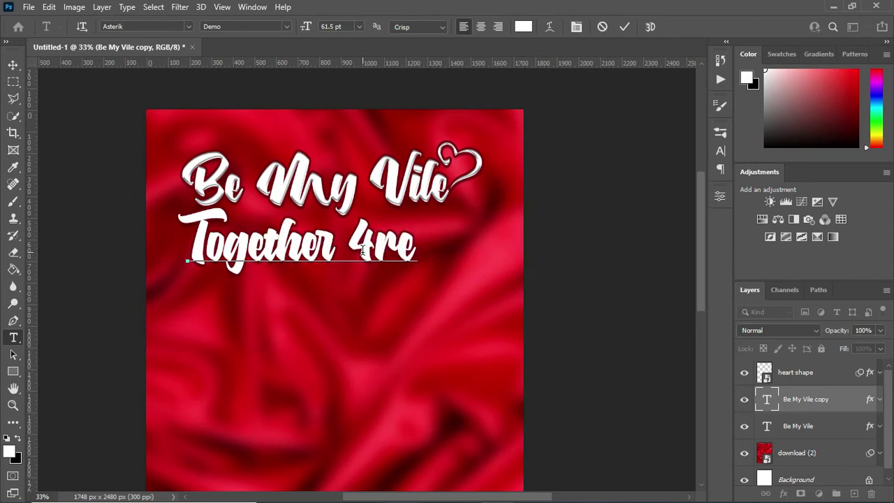
text(ver)
click(624, 26)
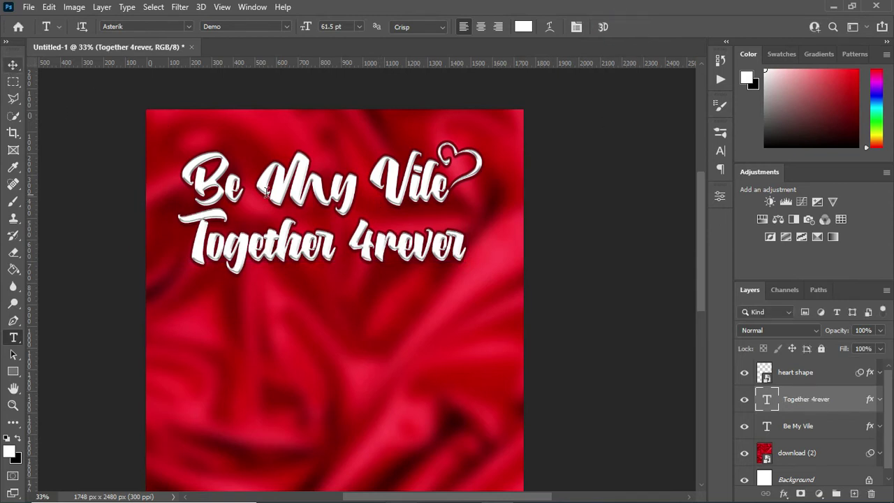
Colour the Together 4rever text gold-orange #ffa200
click(522, 26)
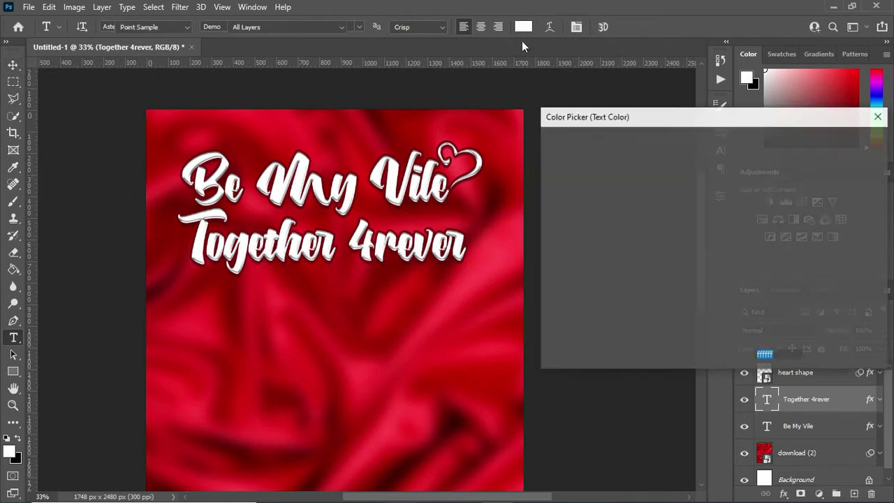
click(729, 298)
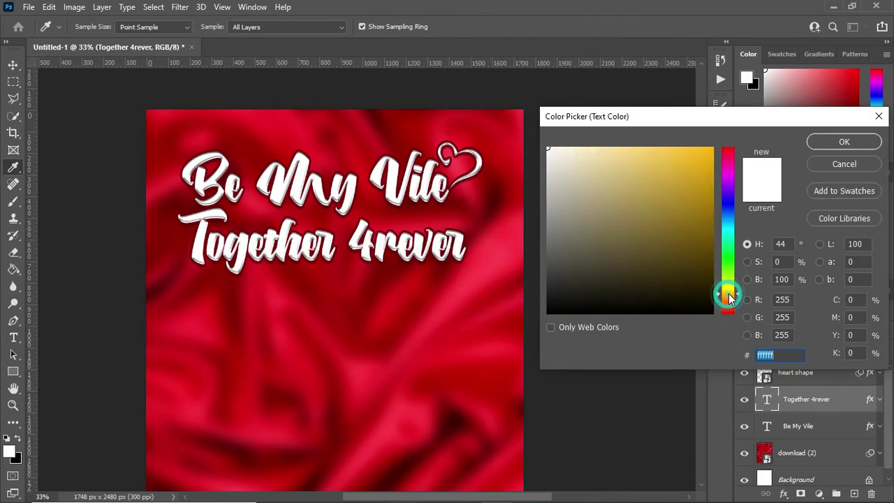
click(716, 147)
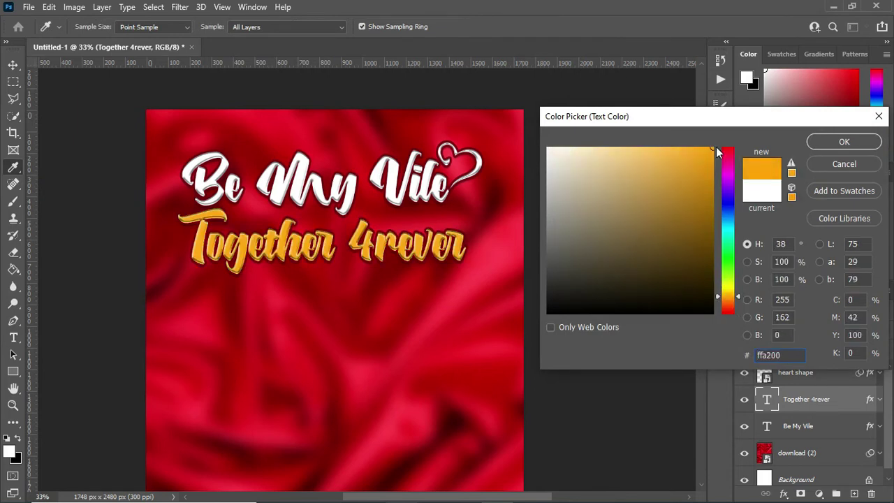
click(845, 141)
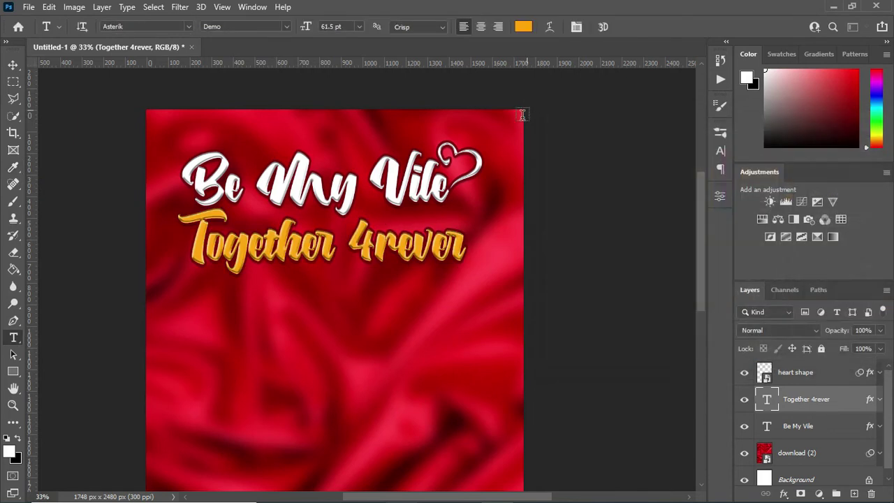
key(ctrl+0)
click(12, 64)
Shrink the Together 4rever line to about 80% of its size
click(545, 191)
click(356, 189)
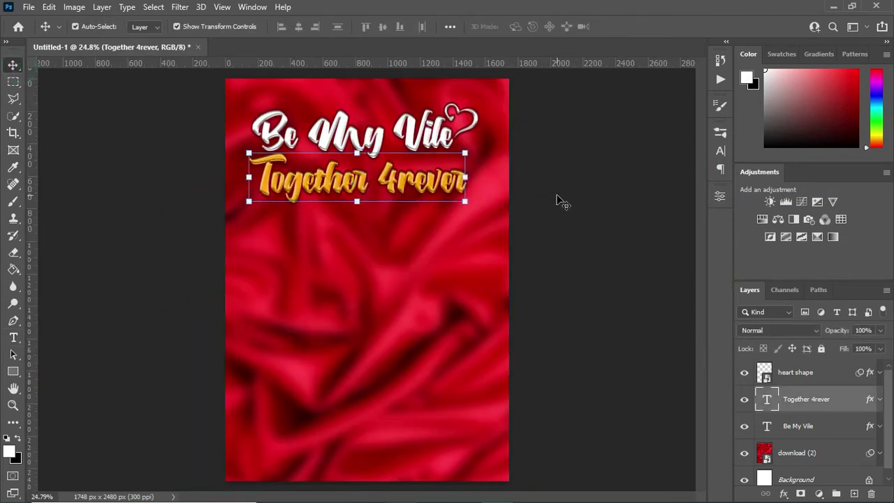
key(shift+Up)
key(shift+Up)
drag(465, 150, 424, 155)
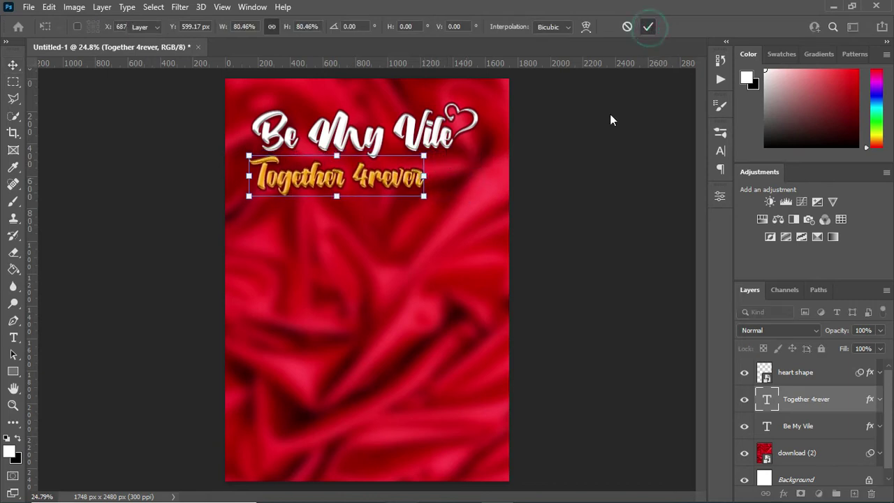
key(ctrl+a)
click(301, 28)
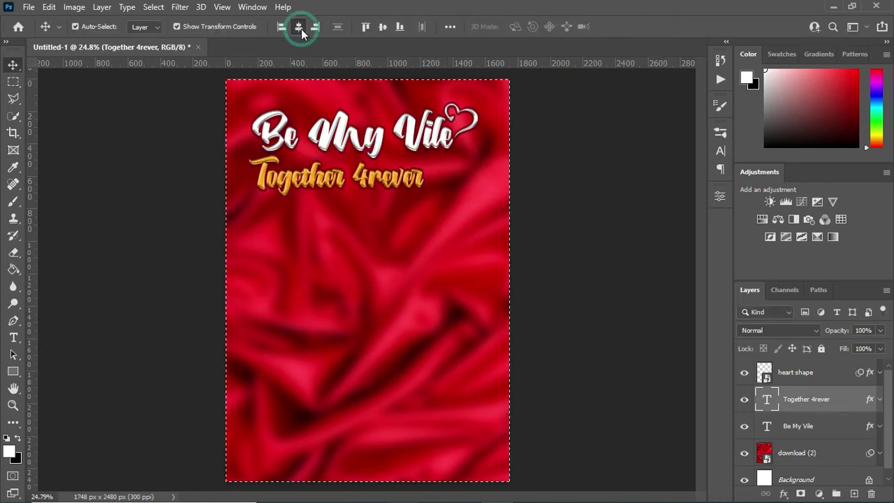
key(ctrl+d)
Select the headline, subtitle and heart together and nudge the title block upward
click(578, 211)
drag(175, 104, 479, 179)
click(633, 354)
click(356, 154)
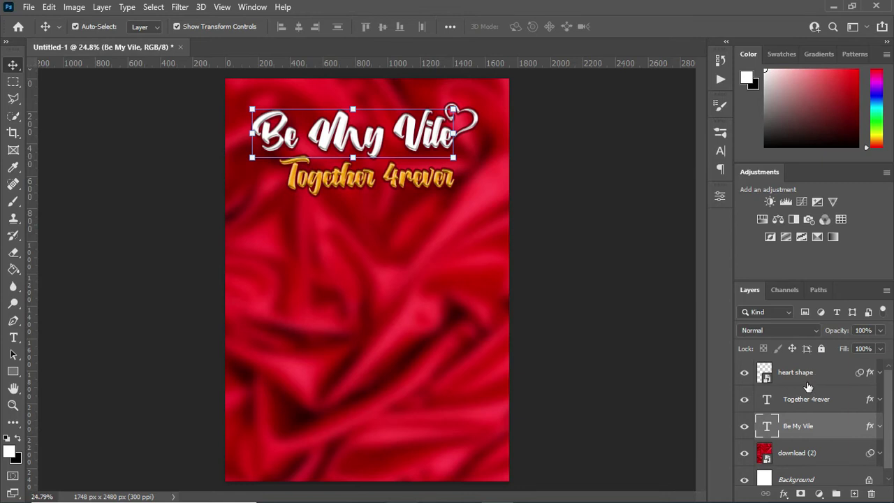
shift+click(806, 377)
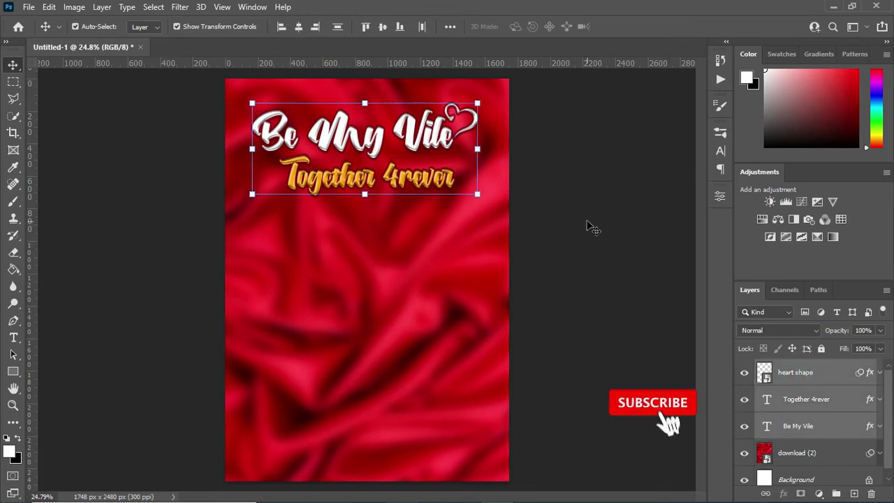
key(shift+Up)
key(shift+Up)
key(shift+Up)
key(shift+Up)
key(shift+Up)
key(shift+Up)
key(shift+Up)
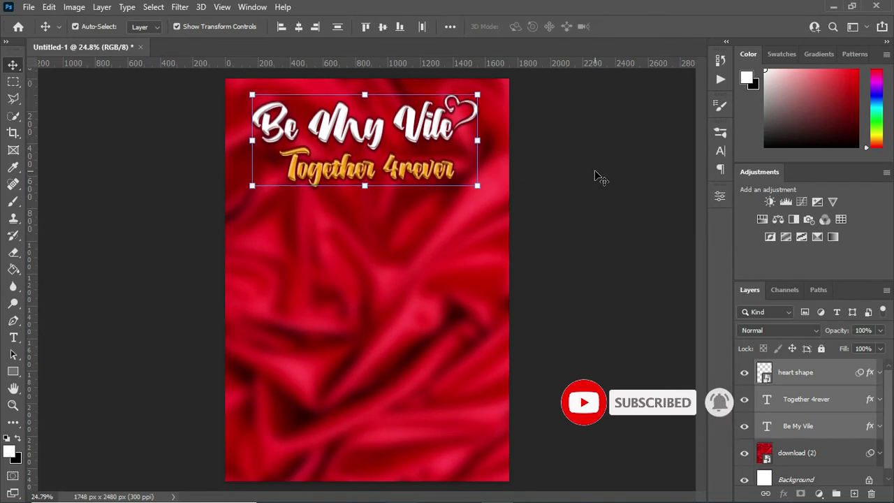
click(365, 182)
key(shift+Up)
key(shift+Up)
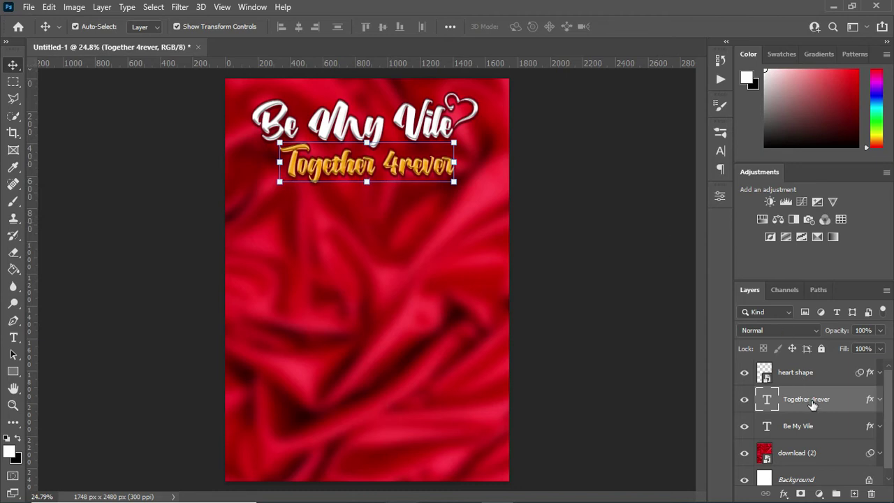
Stack the Together 4rever layer above the heart shape in the layer stack
drag(813, 404, 810, 369)
click(419, 202)
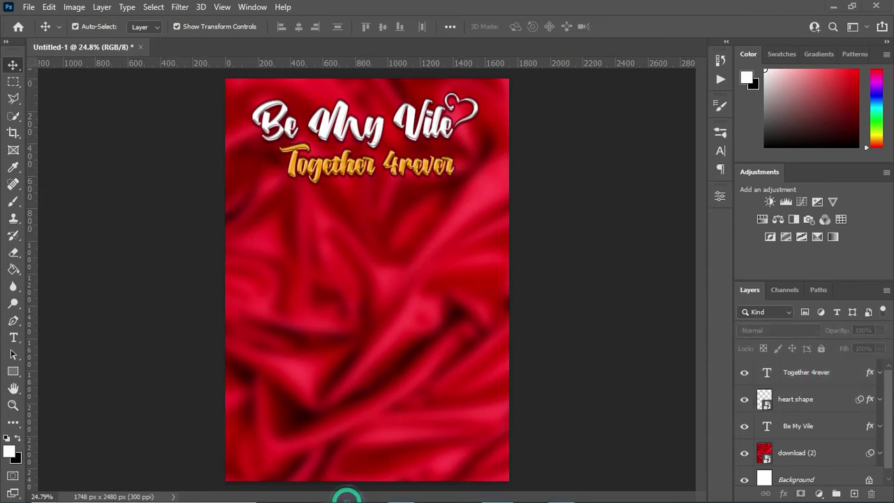
click(457, 494)
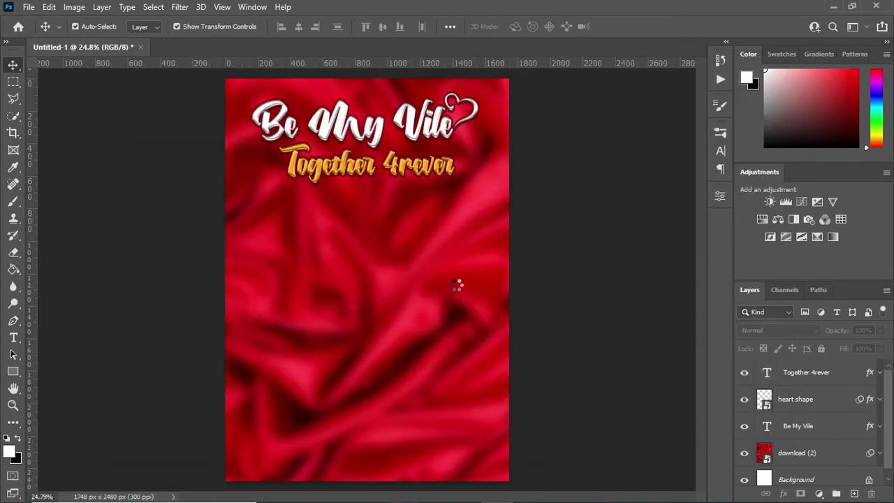
Drop the couple photo onto the poster and size it in the right half
drag(590, 301, 395, 264)
drag(367, 79, 368, 236)
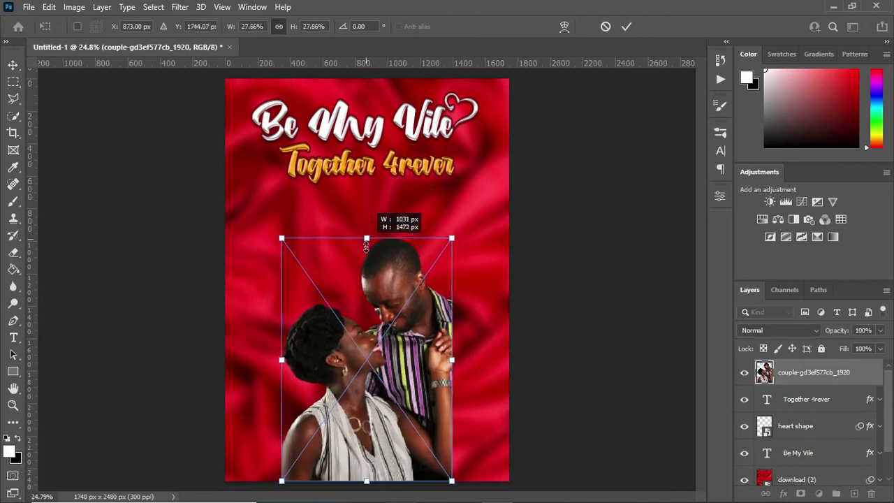
drag(389, 370, 452, 374)
drag(426, 245, 426, 215)
drag(427, 325, 417, 325)
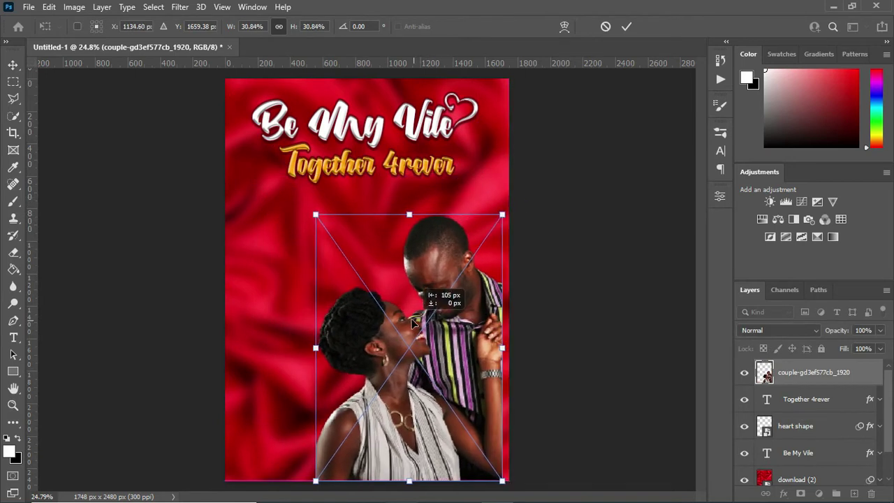
key(Return)
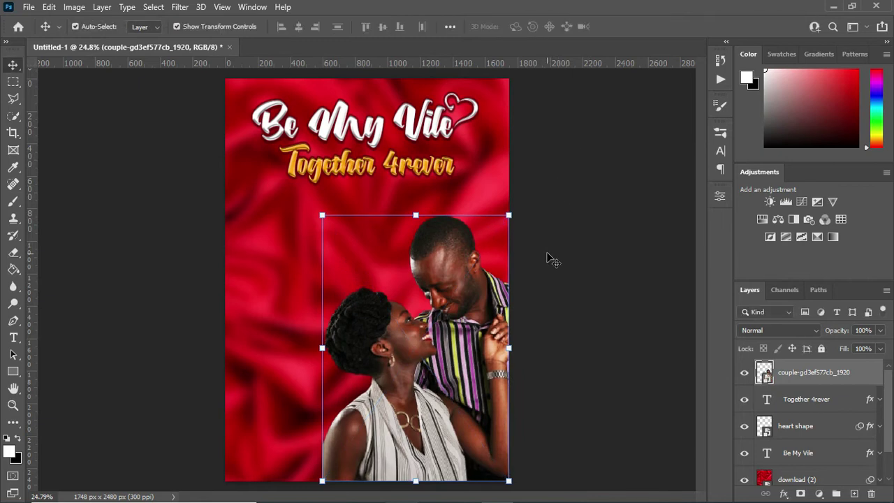
Move the couple photo up beneath the subtitle and shrink it slightly
mouse_move(437, 349)
mouse_down()
mouse_move(437, 294)
mouse_move(438, 312)
mouse_up()
key(ctrl+t)
drag(323, 439, 339, 423)
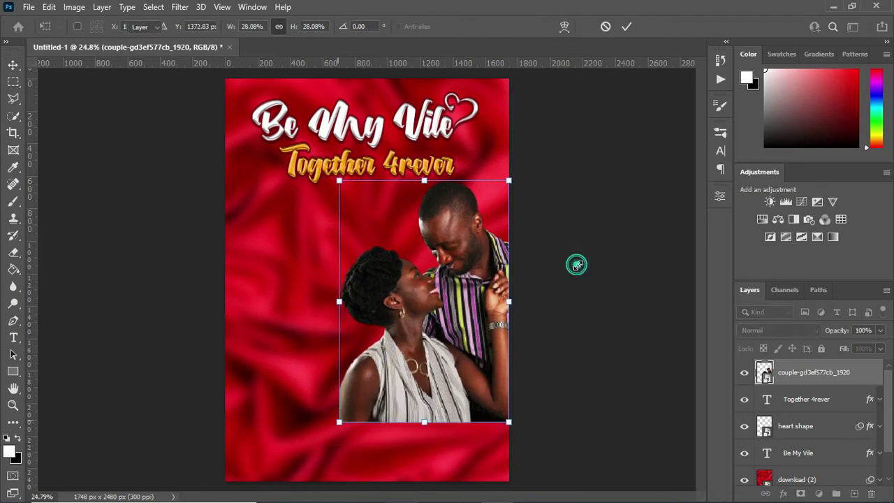
key(Return)
click(13, 371)
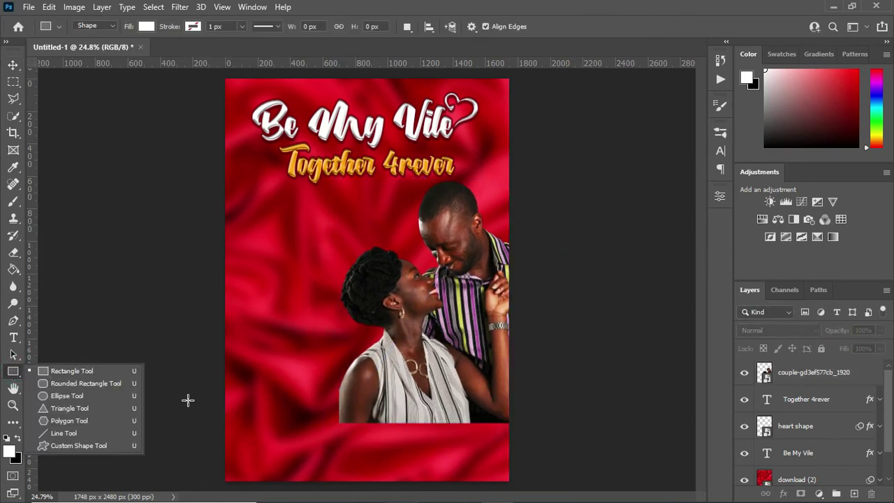
Draw a white rectangle band along the bottom edge of the poster
drag(193, 413, 529, 484)
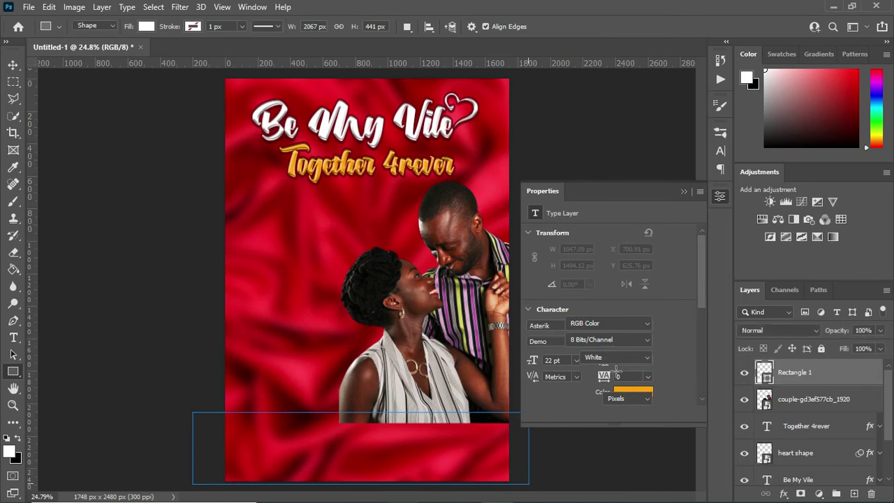
click(684, 193)
click(13, 64)
key(shift+Down)
drag(364, 448, 378, 456)
click(573, 314)
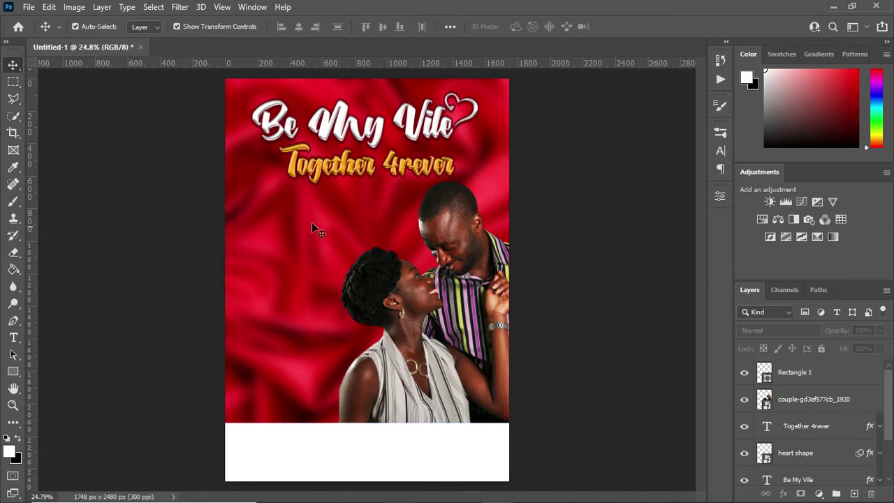
Add a new text line reading HAPPY VALENTINE'S DAY left of the couple
click(14, 337)
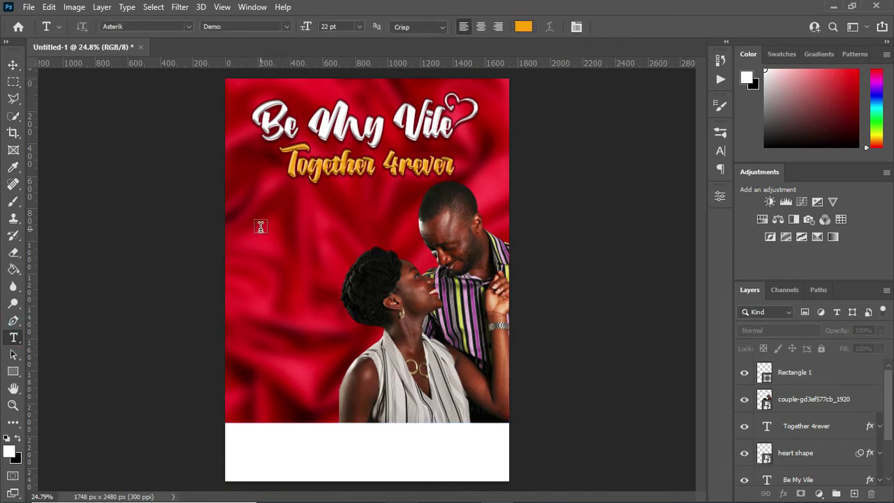
click(258, 228)
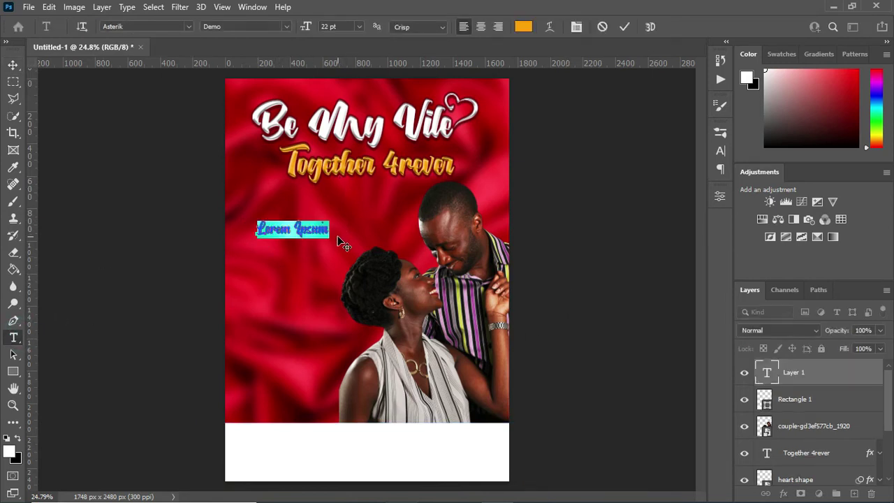
text(H)
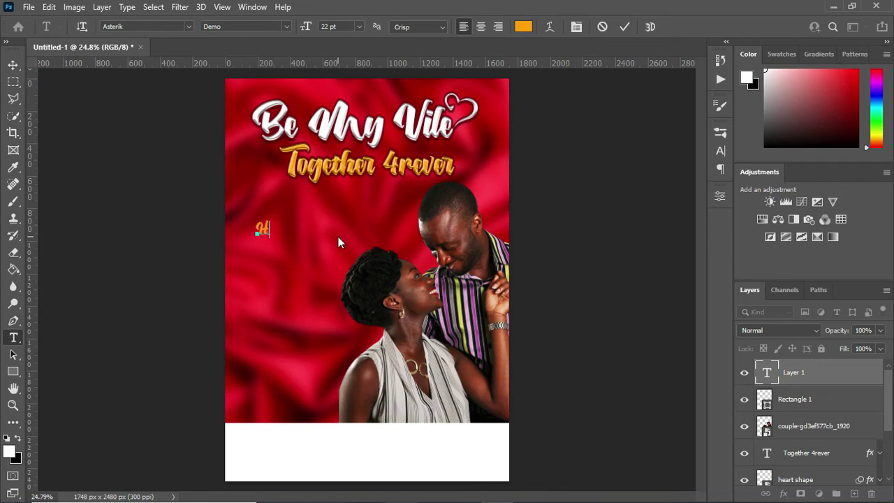
text(APPY VA)
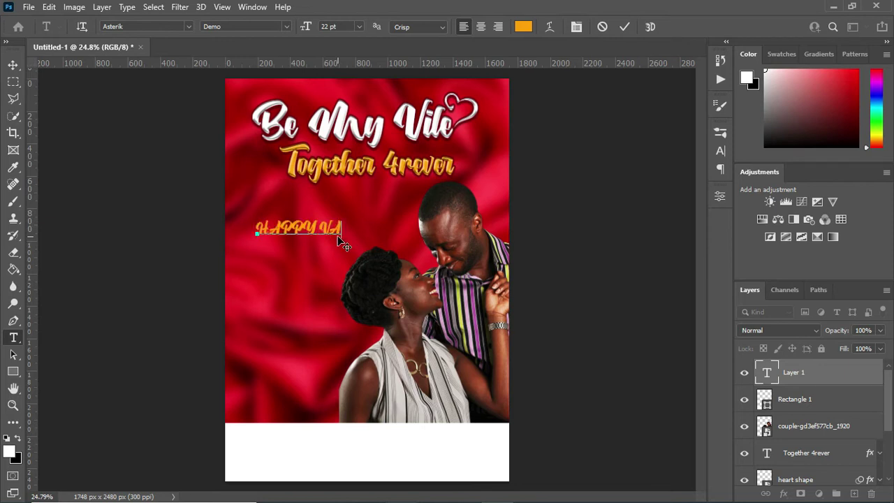
text(LENTINE'S DAY)
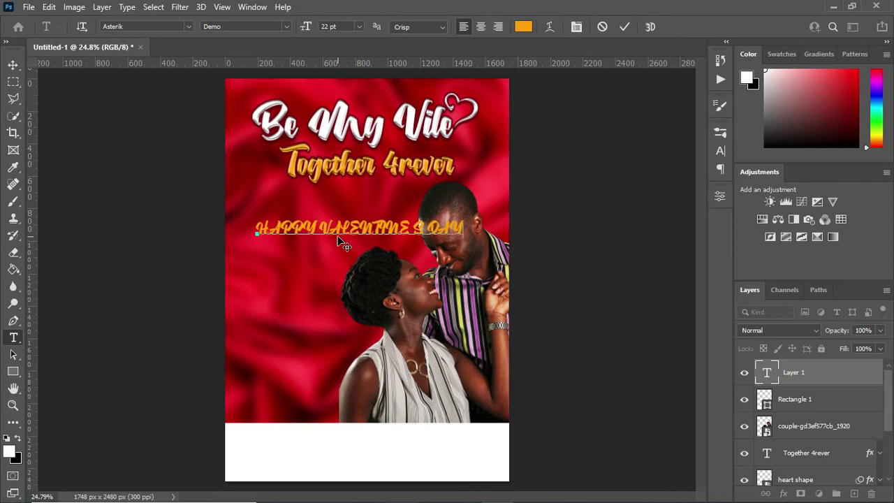
click(624, 27)
Make the HAPPY VALENTINE'S DAY text black in the Geometr415 Blk BT font
click(523, 27)
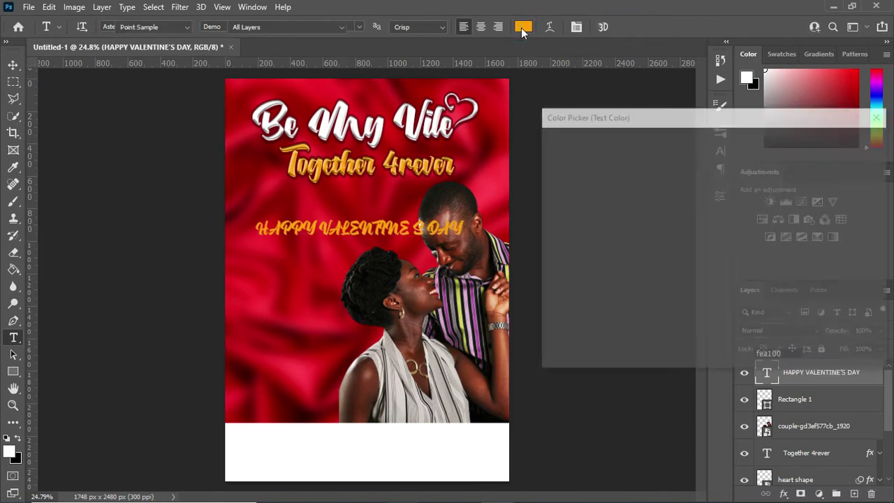
click(549, 311)
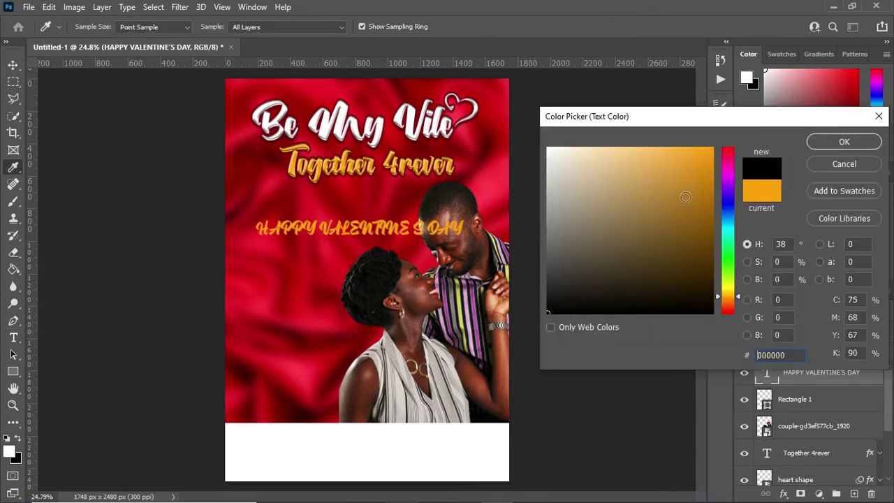
click(844, 142)
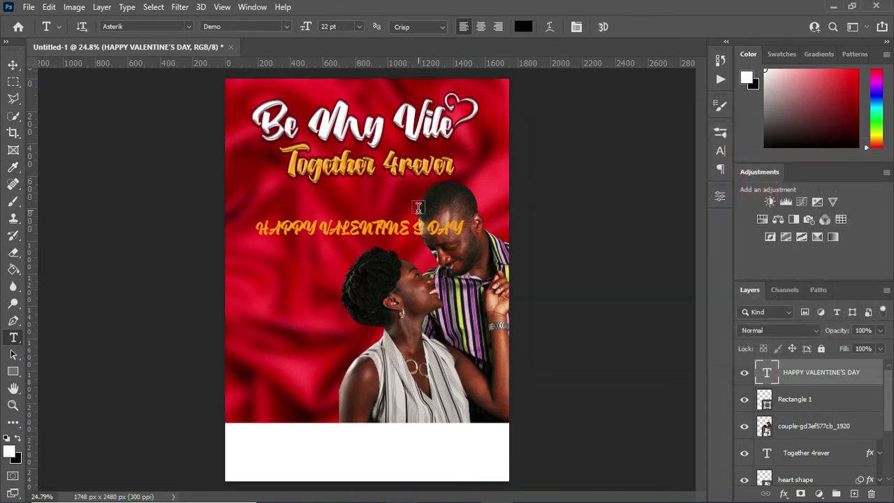
click(188, 27)
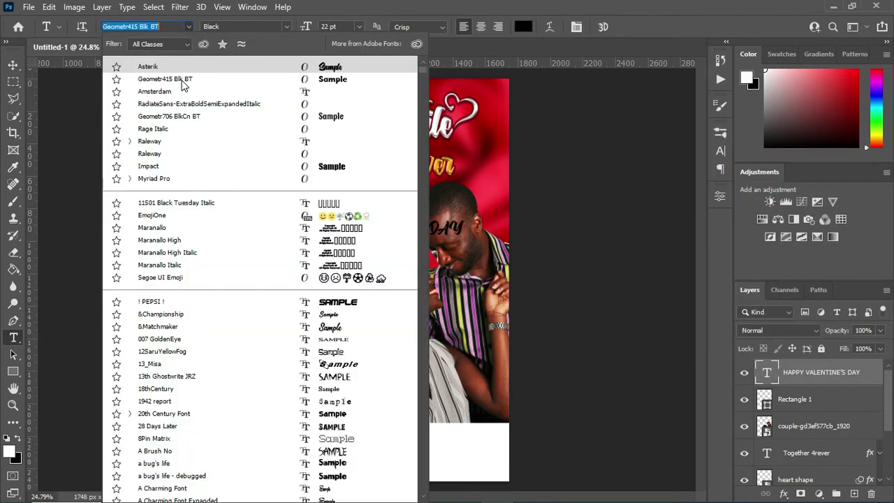
click(181, 79)
key(Return)
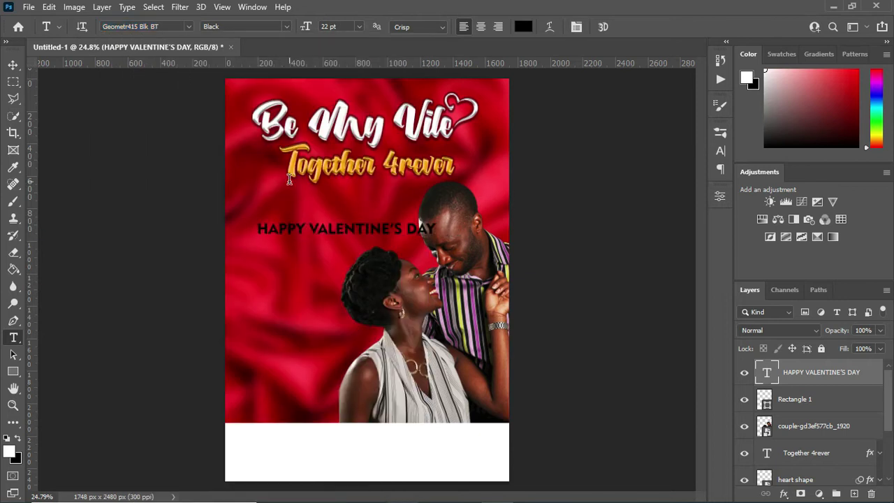
Move the text into the white footer bar, enlarge it to about 126% and centre it
click(12, 65)
mouse_move(374, 233)
mouse_down()
mouse_move(382, 447)
mouse_move(475, 452)
mouse_up()
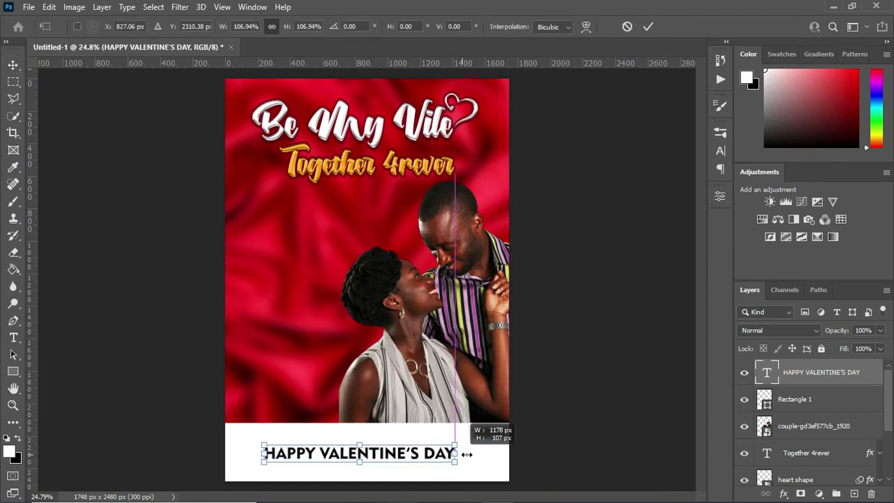
drag(386, 459, 394, 454)
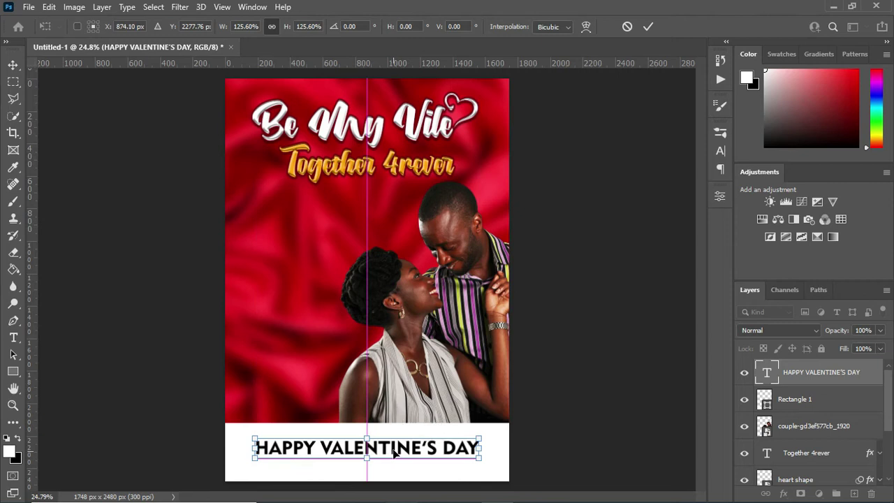
key(Return)
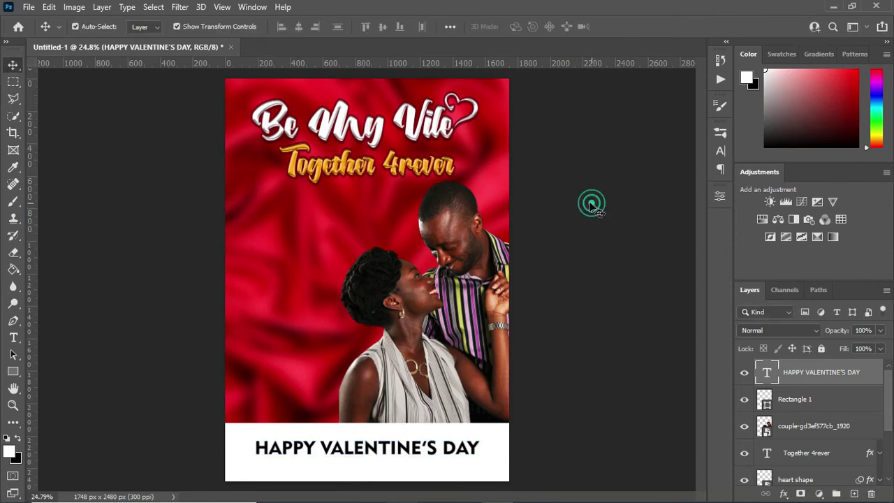
Copy the footer text and move the copy up over the photo
click(591, 203)
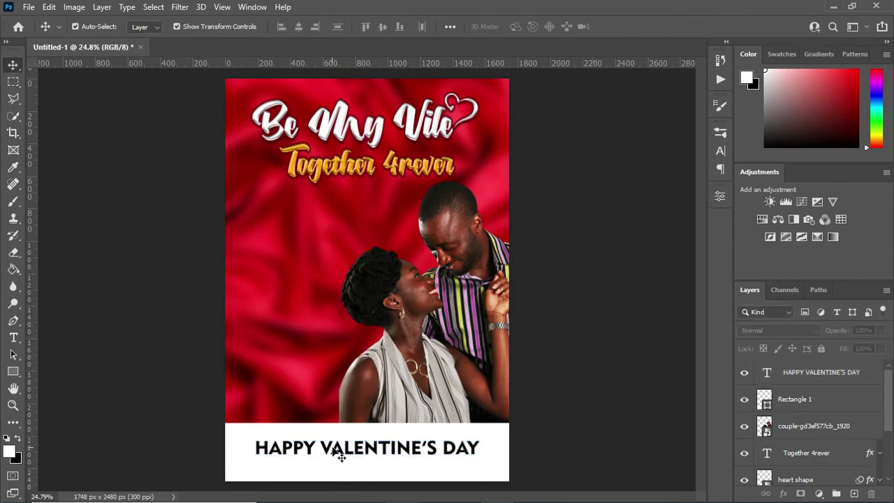
drag(338, 454, 381, 450)
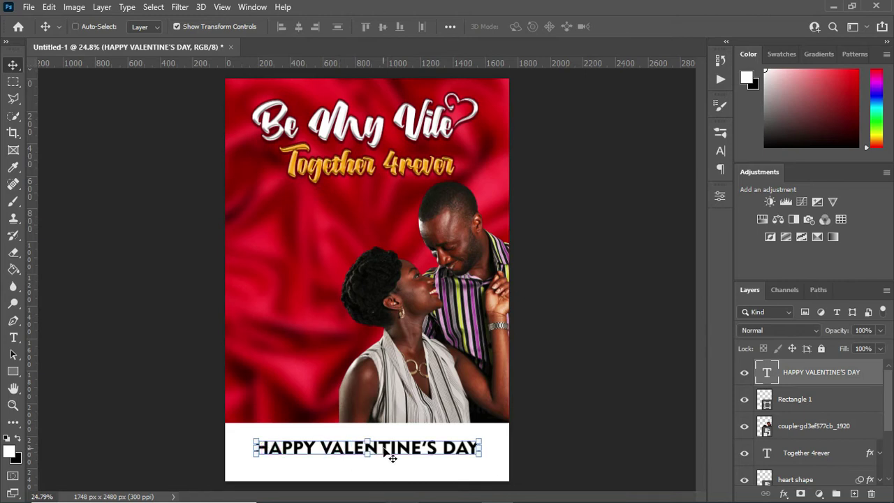
click(802, 398)
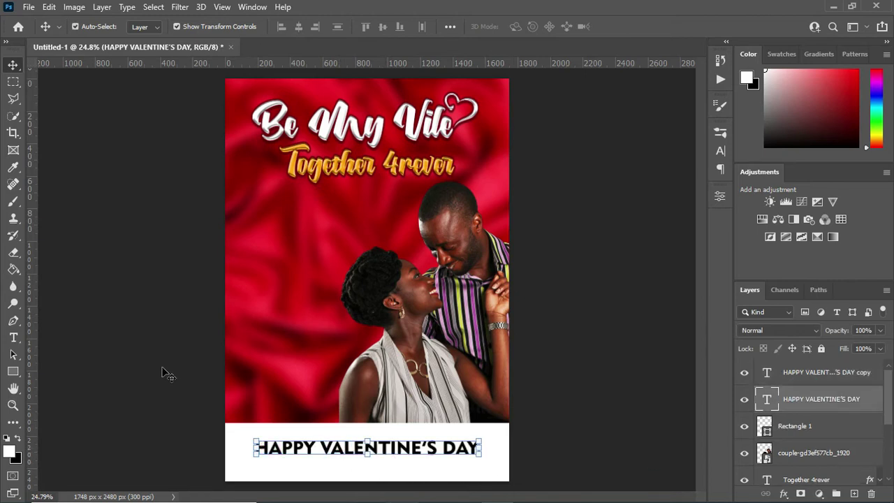
drag(375, 455, 353, 238)
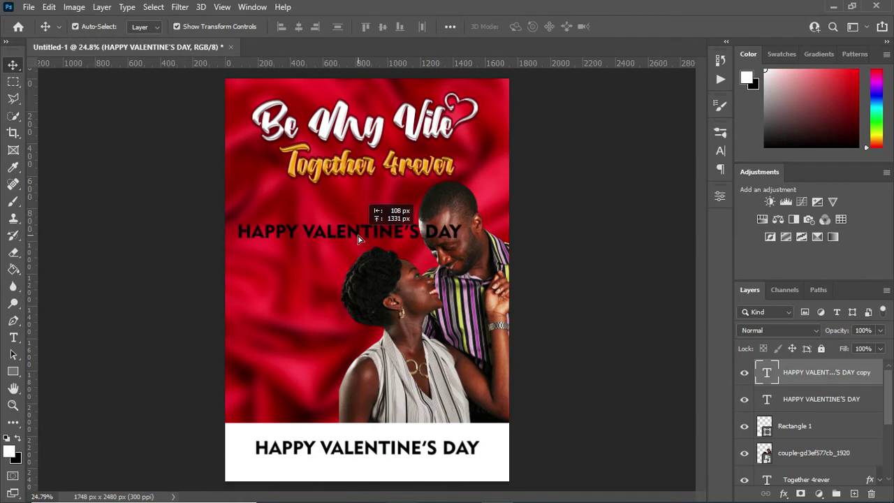
Replace the copy's text with '14th FEBRUARY 2022' and colour it white
key(t)
click(332, 230)
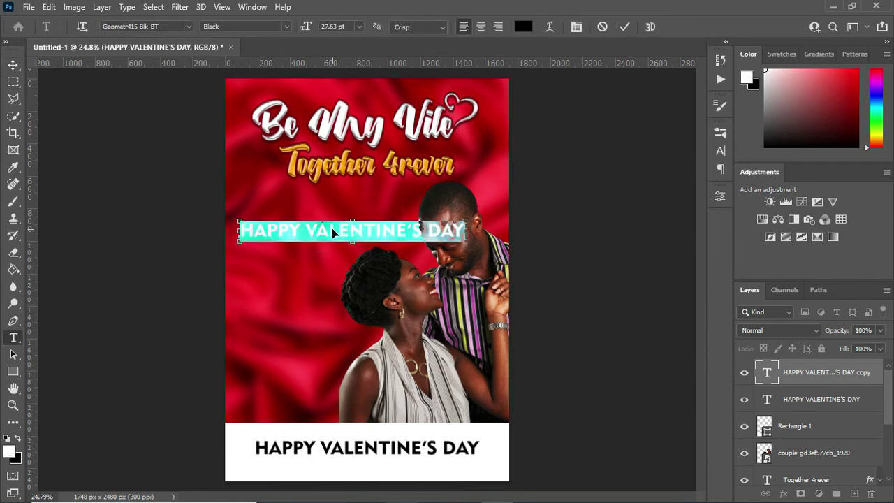
key(ctrl+a)
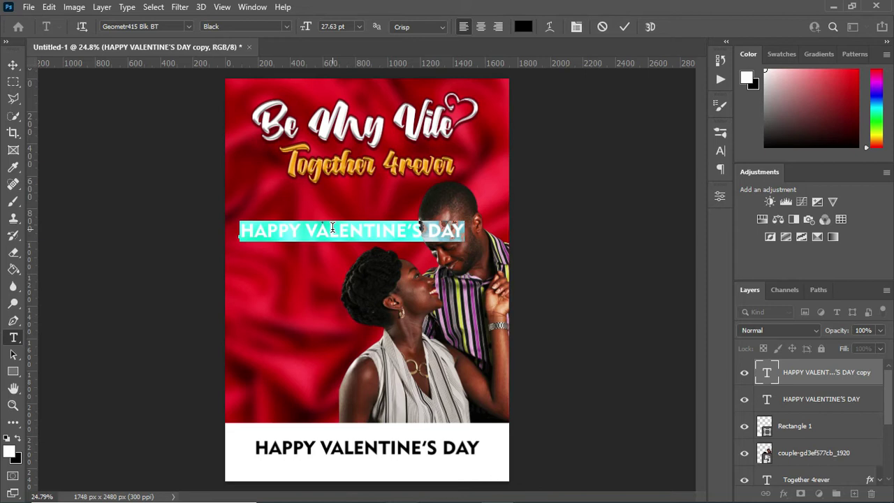
text(14)
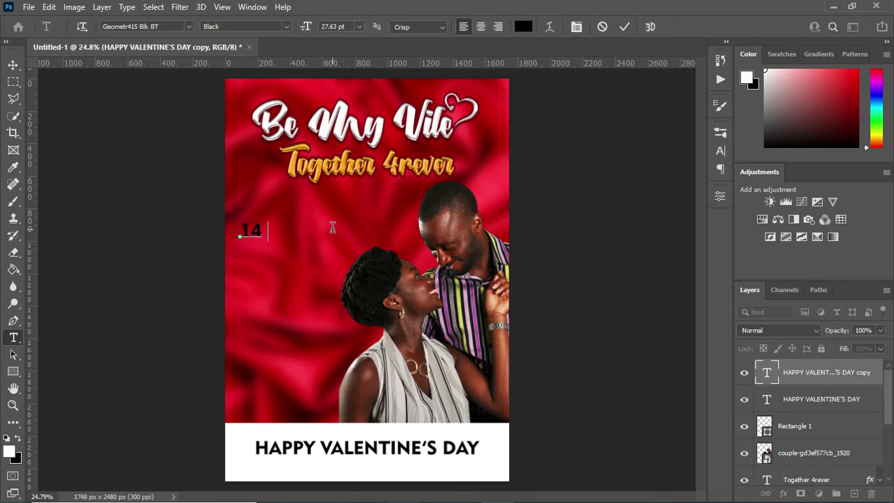
text(th FEBRUARY)
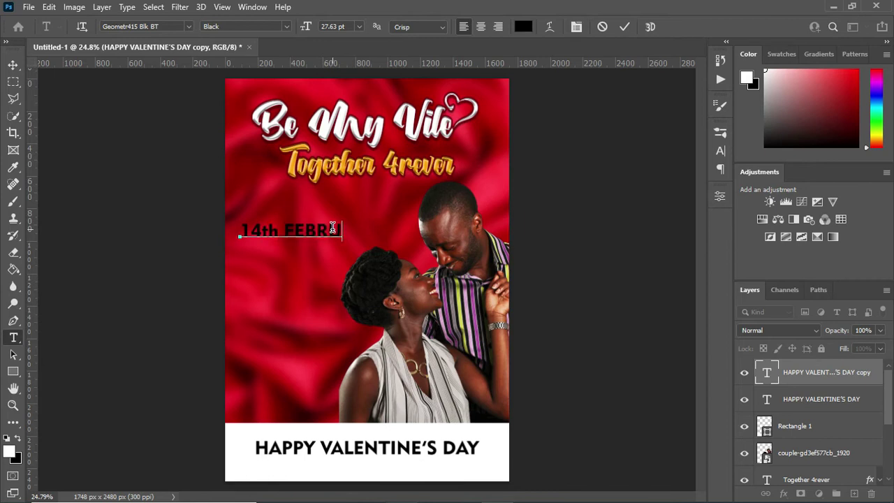
text( 2022)
click(522, 26)
drag(580, 183, 545, 142)
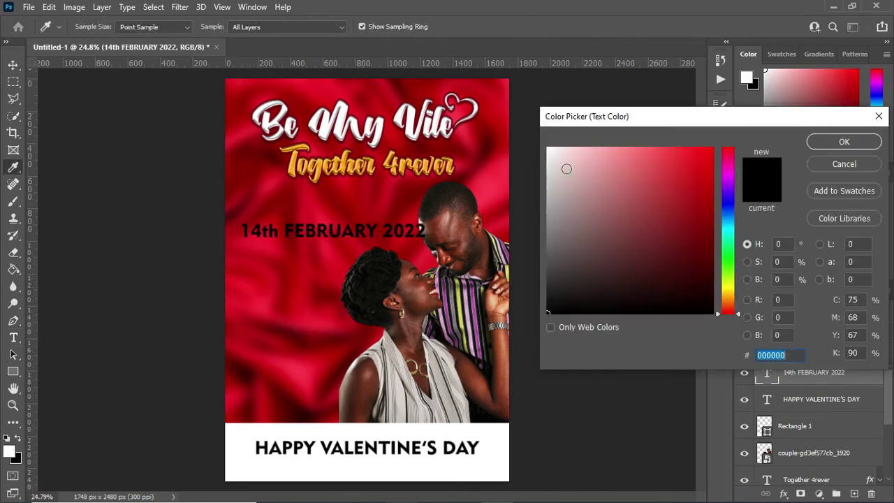
click(855, 140)
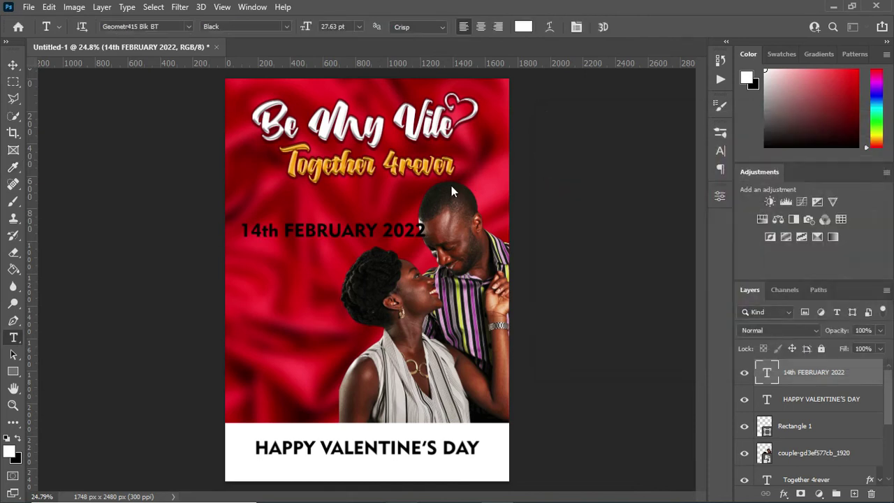
Shrink the date to about 56% and move it down beside the woman's shoulder
key(v)
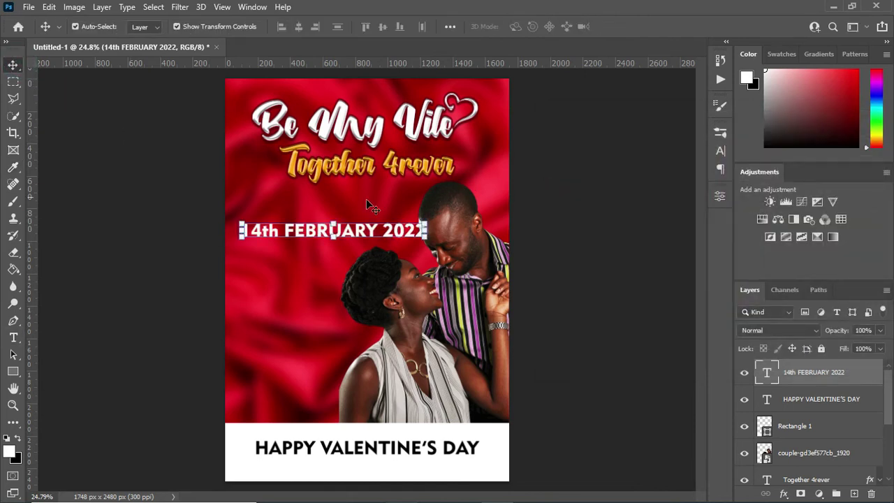
drag(427, 231, 318, 231)
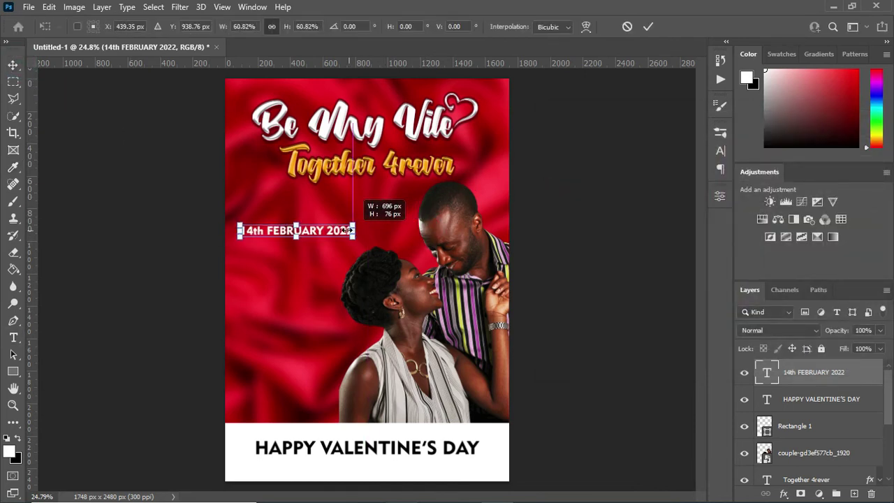
drag(309, 238, 323, 356)
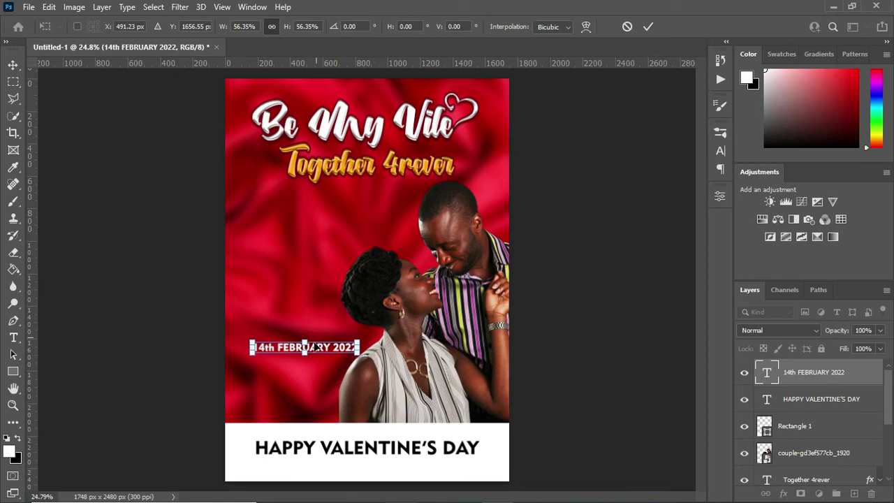
drag(315, 350, 309, 349)
click(649, 26)
Make the 'th' in the date superscript
scroll(279, 391, up, 5)
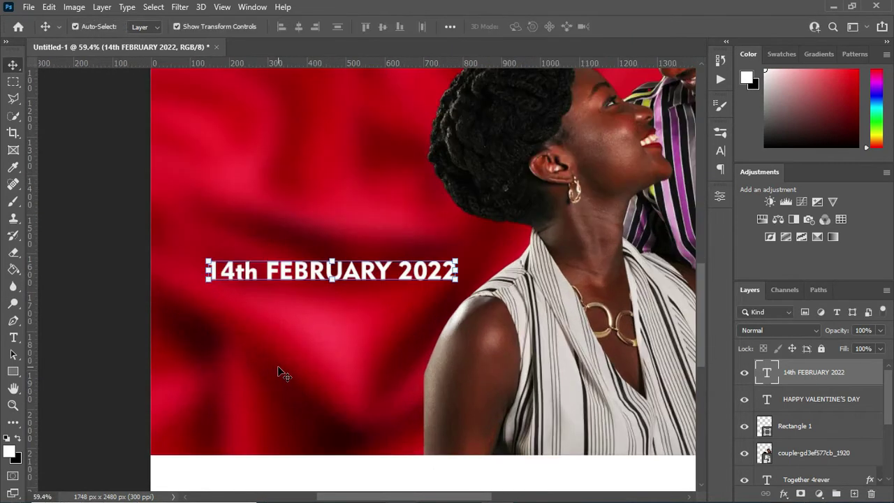
key(t)
drag(236, 271, 258, 272)
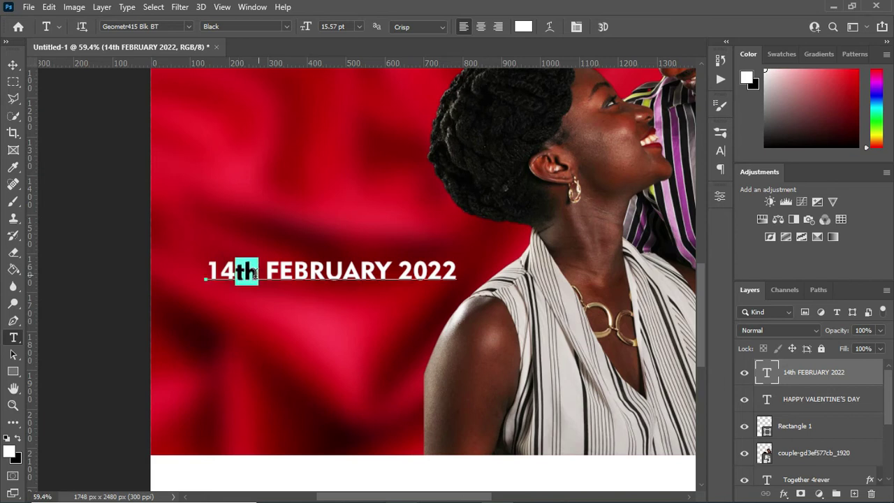
click(720, 150)
click(643, 224)
click(682, 128)
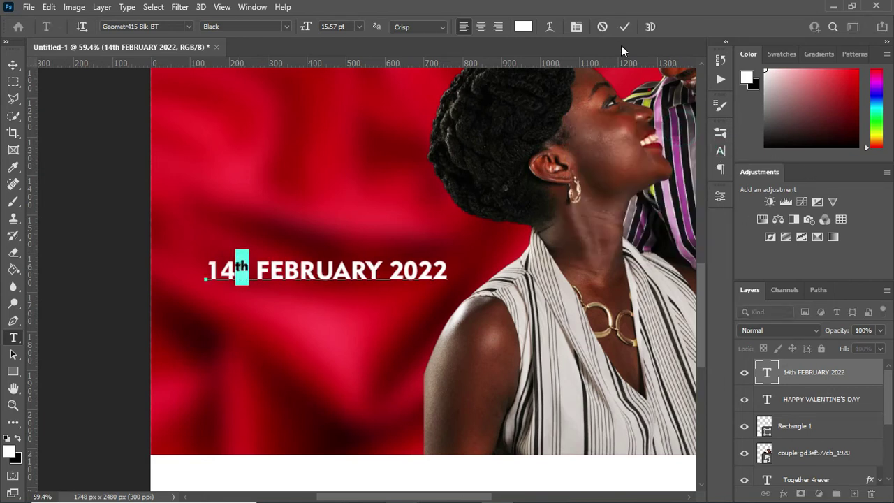
click(624, 30)
Raise the date slightly and duplicate the line just below itself
click(13, 64)
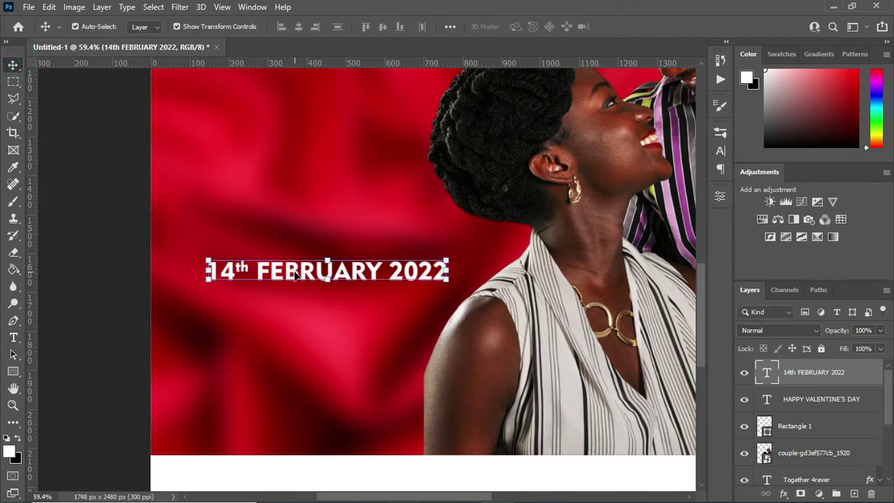
drag(295, 276, 293, 269)
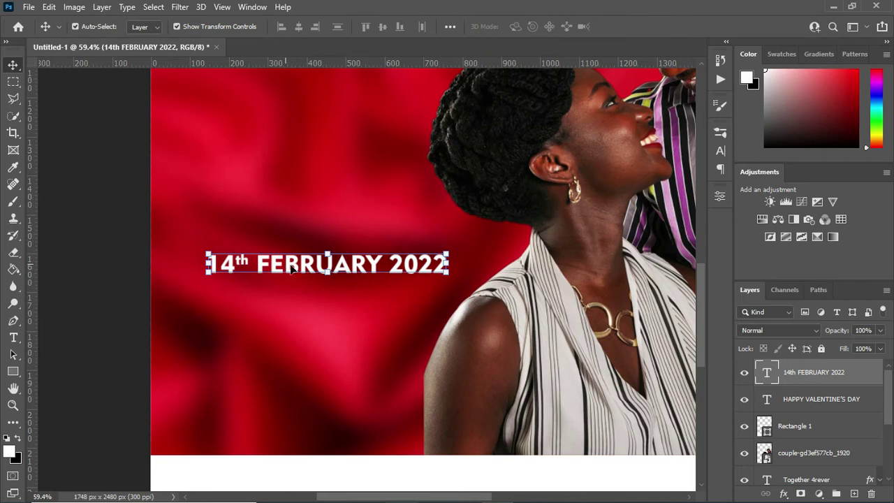
drag(297, 272, 301, 302)
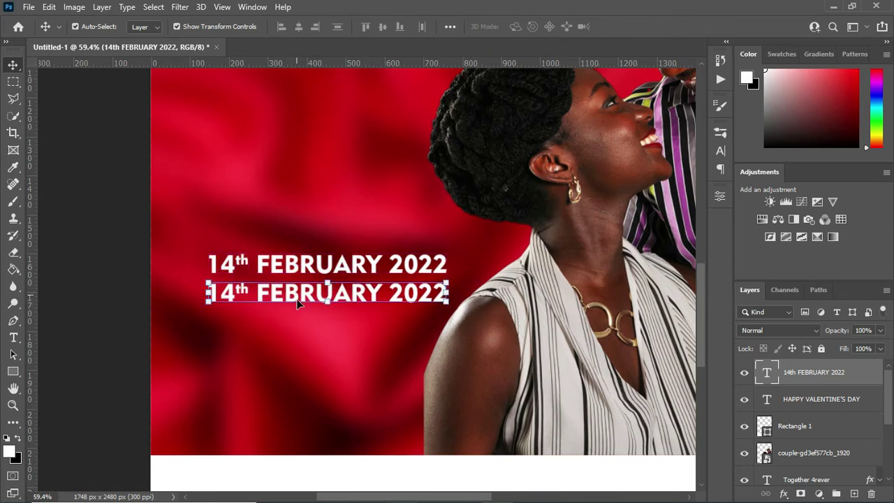
double_click(311, 293)
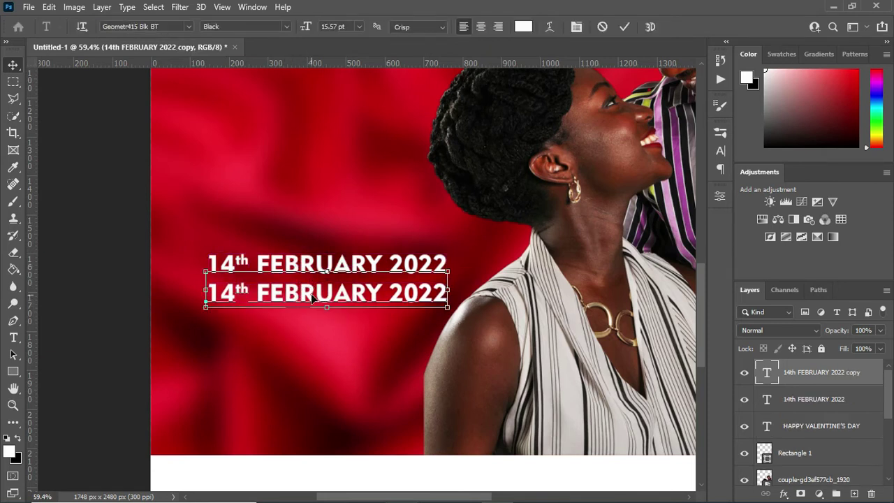
Retype the copied line as '100201 SPACE CLUB', 'CENTRAL DISTRICT', 'ABUJA' on three lines
text(1002)
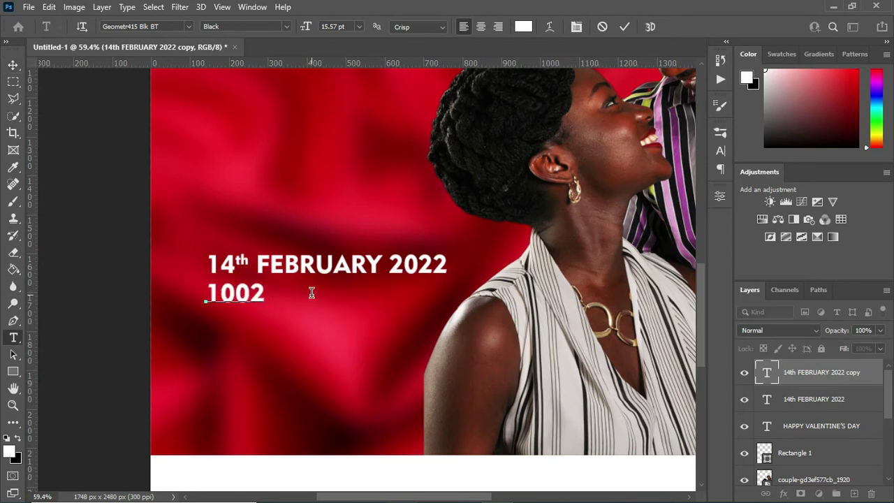
text(01 )
text(SPACE C)
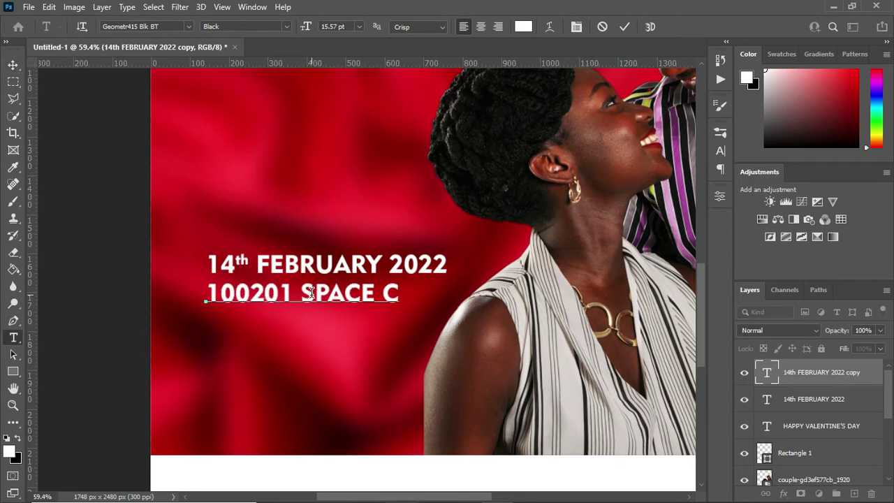
text(LU)
key(Return)
text(CENTRE)
key(BackSpace)
key(BackSpace)
text(RAL DISTRICT)
key(Return)
text(ABUJA)
click(624, 26)
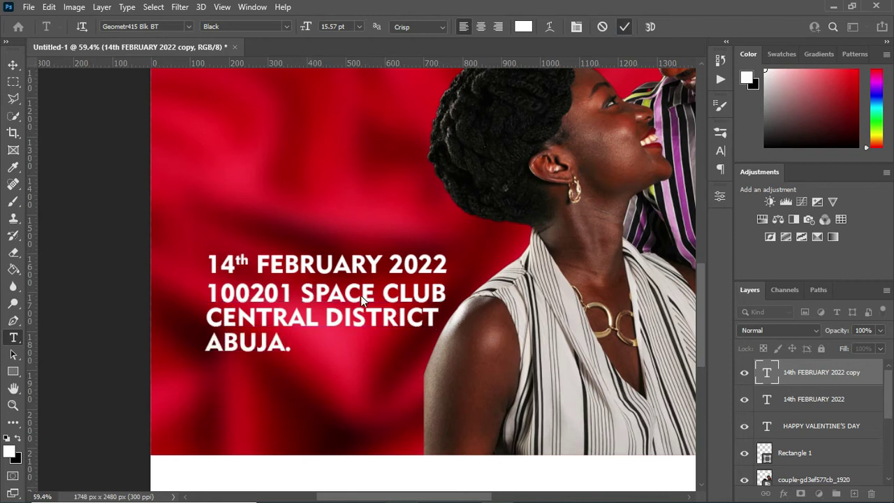
Colour the venue text gold #ffb400
click(523, 27)
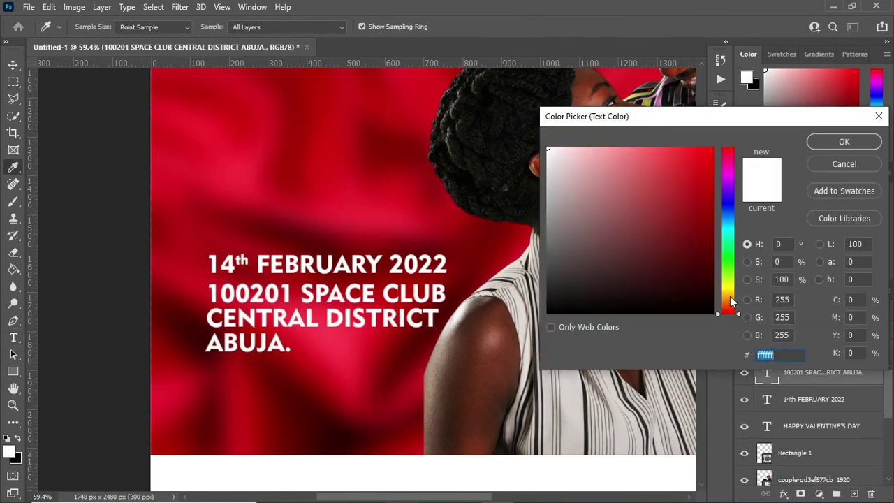
click(730, 297)
drag(695, 167, 712, 148)
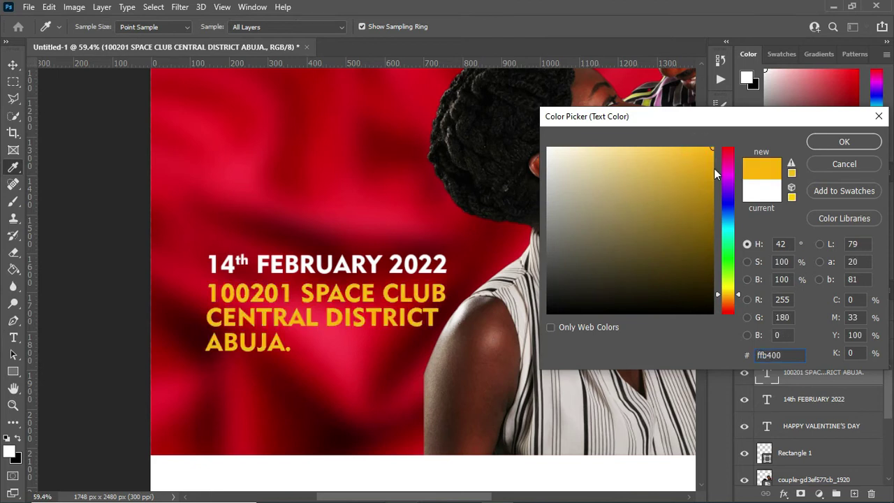
click(831, 144)
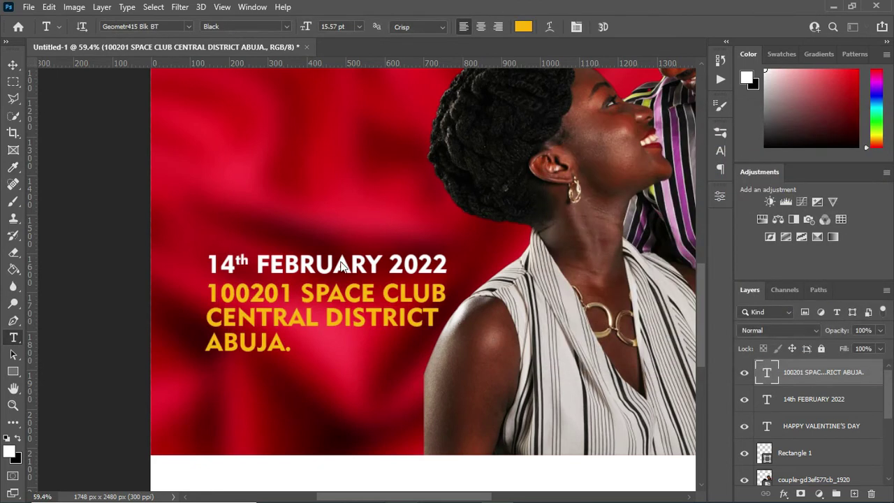
scroll(342, 265, down, 3)
scroll(374, 248, down, 2)
scroll(307, 237, down, 1)
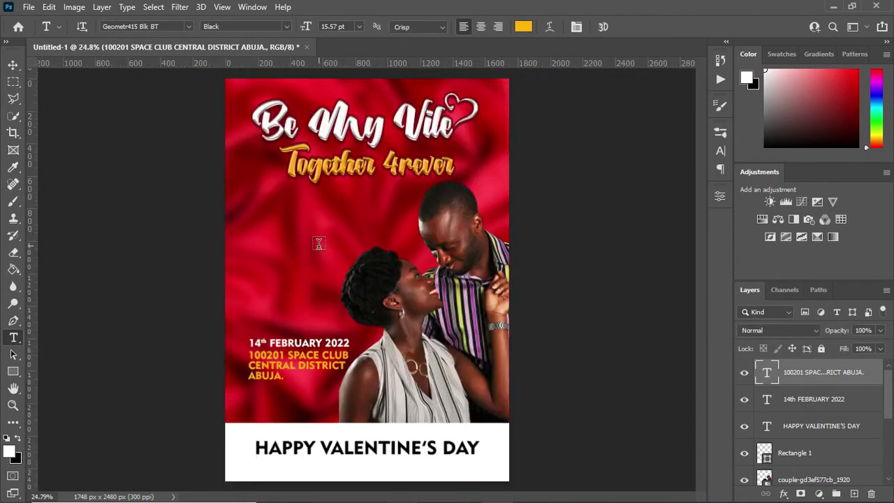
click(13, 64)
scroll(819, 419, down, 1)
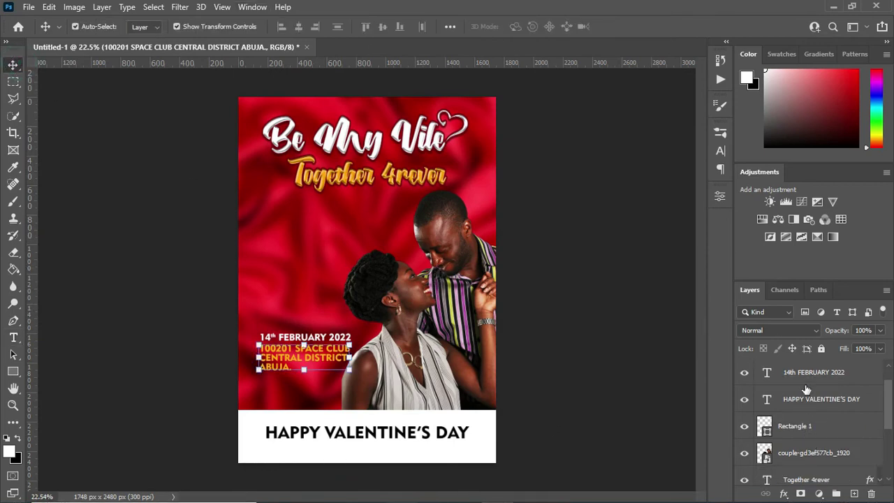
scroll(807, 390, up, 1)
click(784, 494)
Add a drop shadow of size 6 px to the venue text
key(Escape)
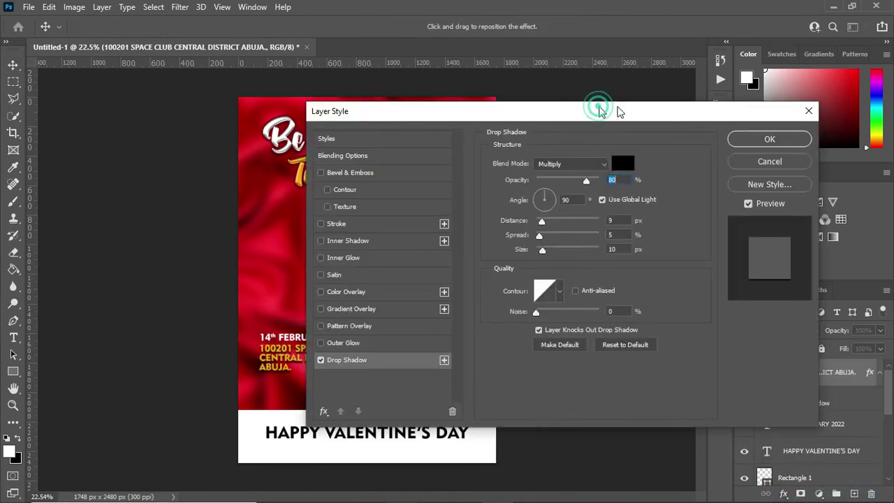
drag(599, 116, 724, 108)
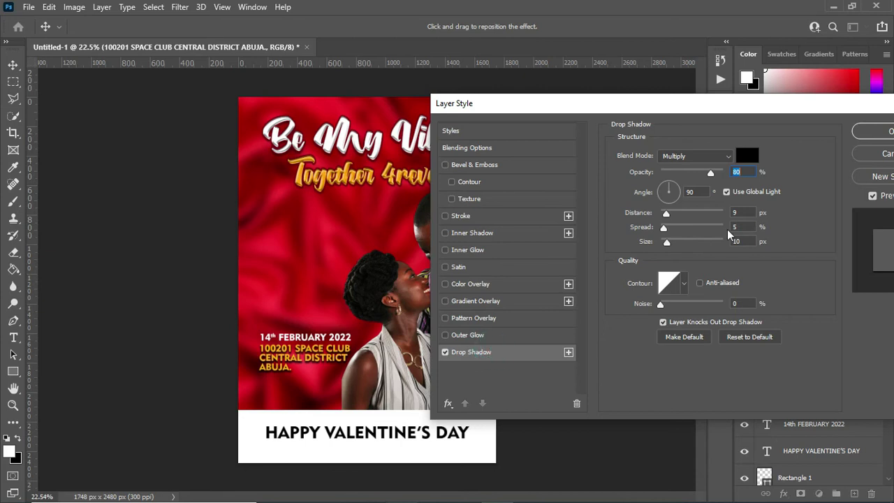
drag(667, 241, 664, 241)
click(666, 213)
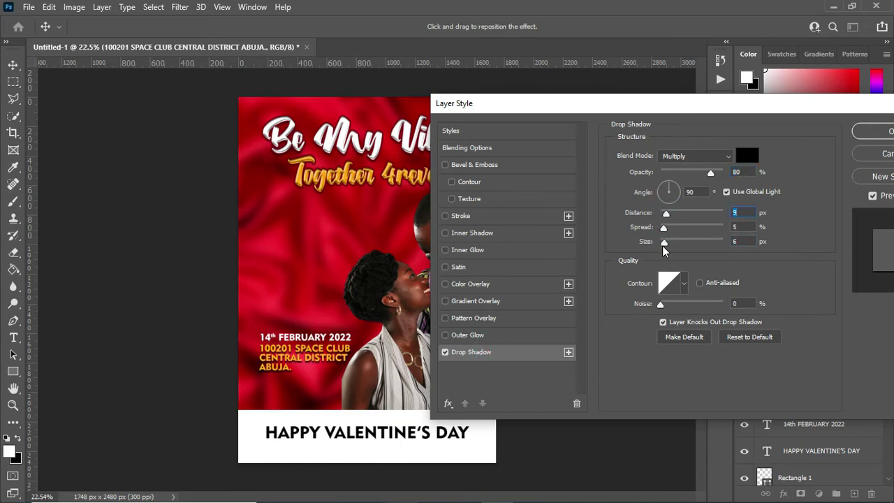
click(665, 244)
drag(519, 106, 425, 114)
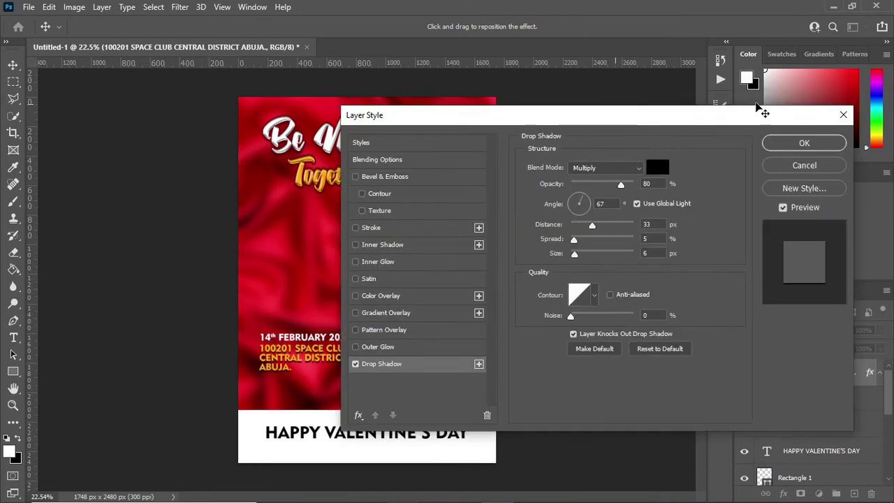
click(810, 142)
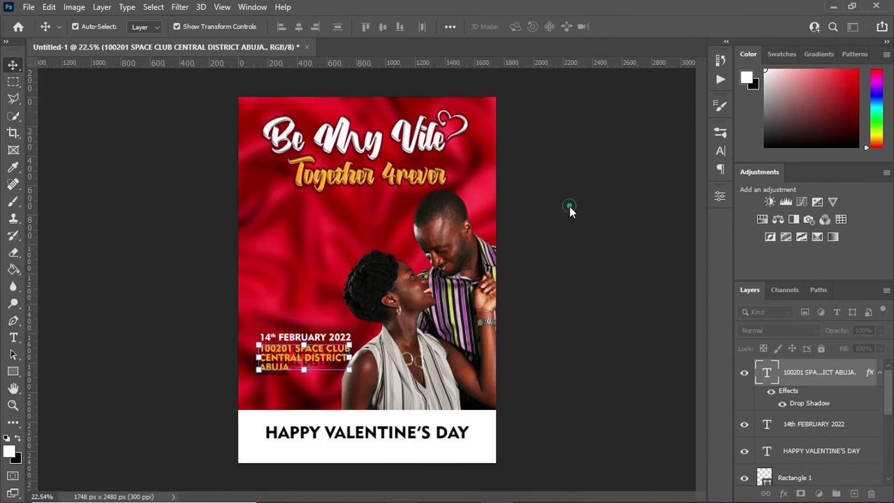
Reopen the venue text's drop shadow and set its distance to 9 px
click(573, 211)
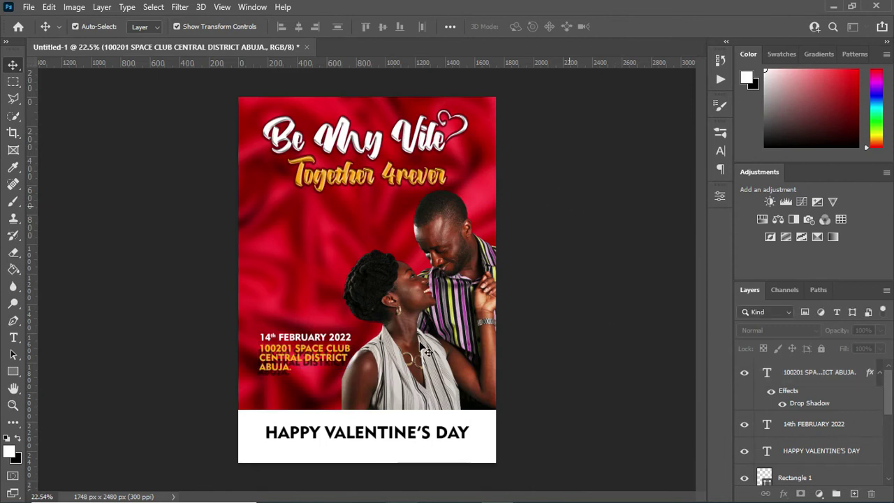
click(875, 375)
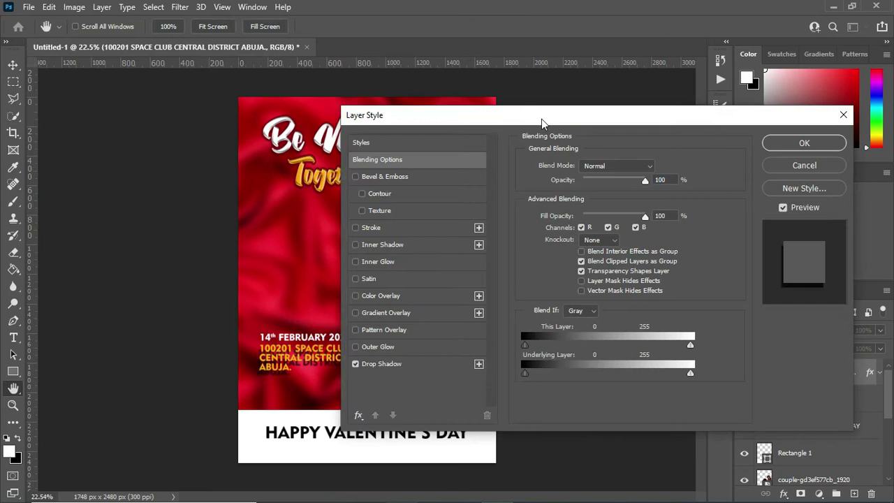
drag(442, 105, 558, 105)
click(531, 352)
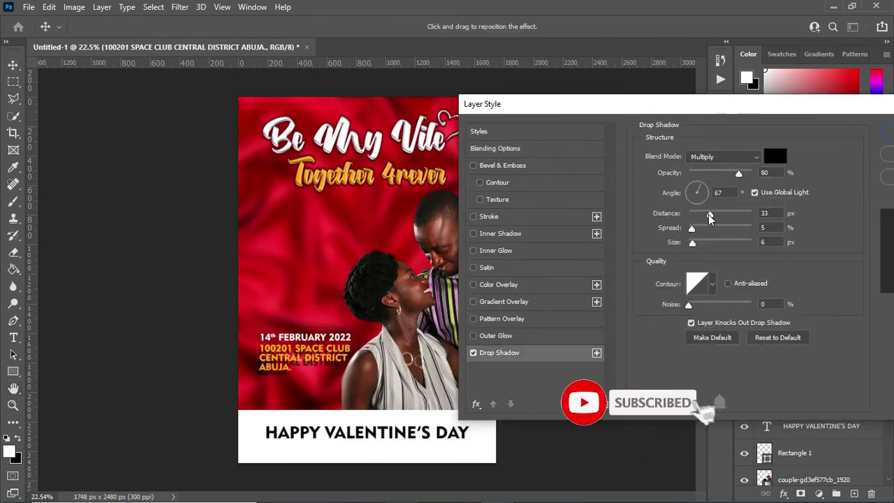
drag(699, 217, 696, 217)
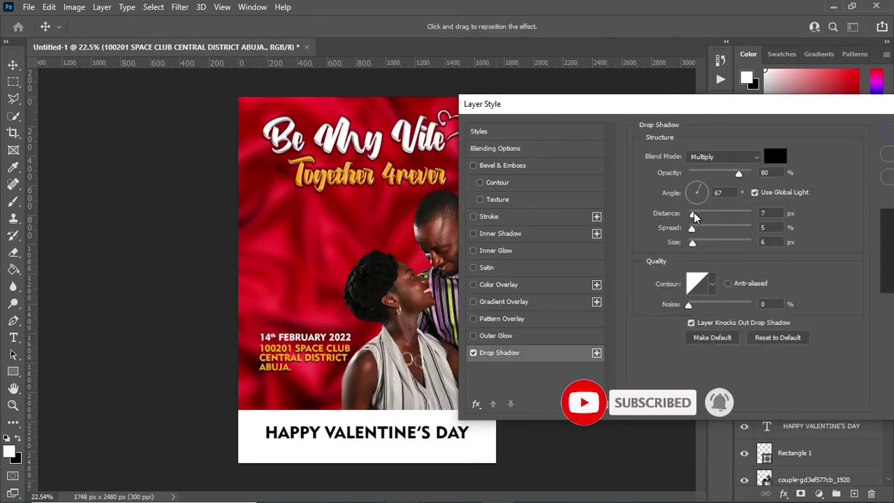
click(767, 103)
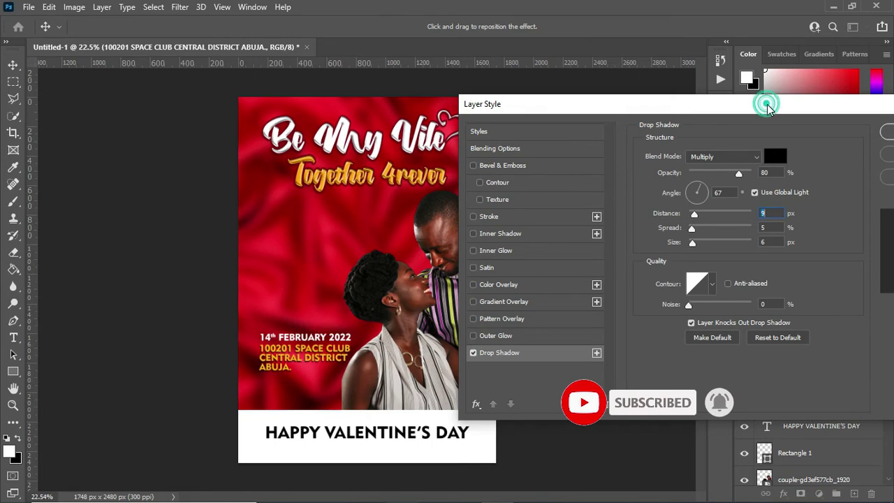
key(Return)
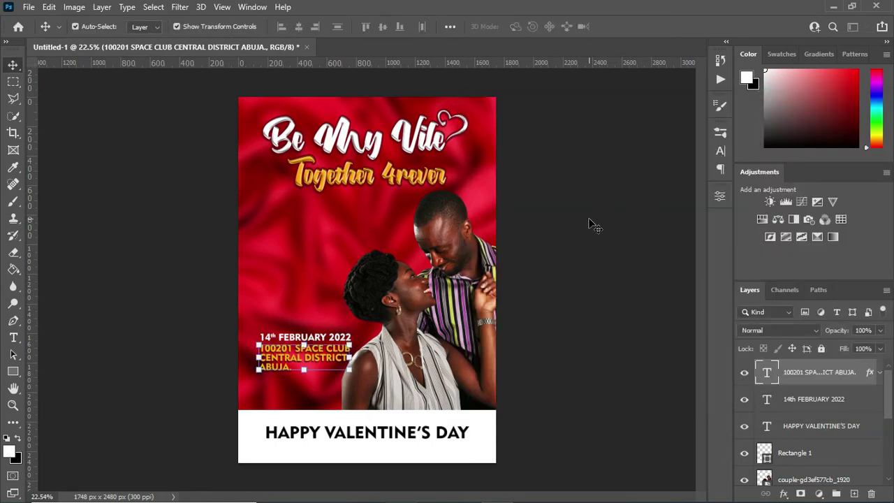
click(276, 369)
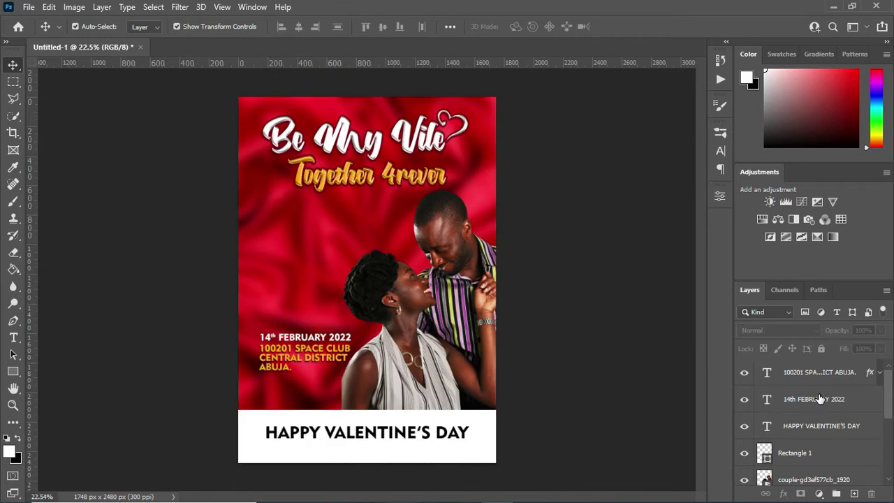
Scale the date and venue text together to about 95% and move them to the photo's bottom-left
click(814, 399)
shift+click(816, 373)
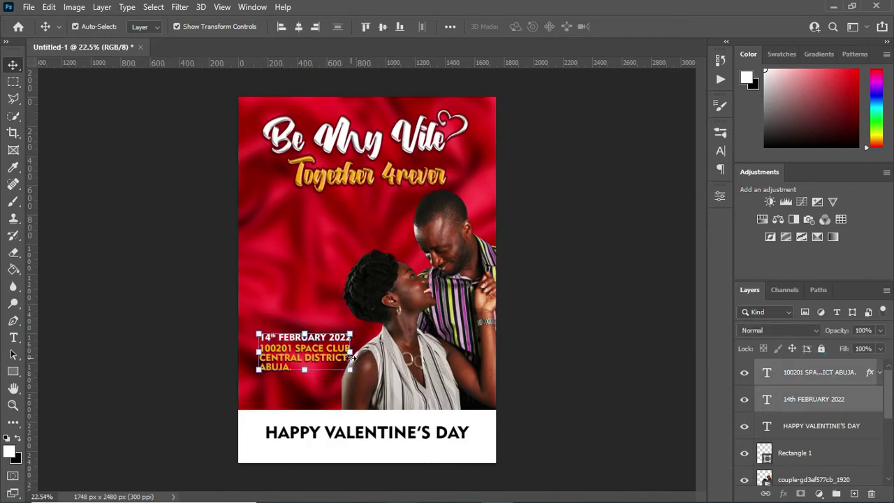
key(ctrl+t)
drag(353, 333, 343, 337)
drag(300, 356, 296, 389)
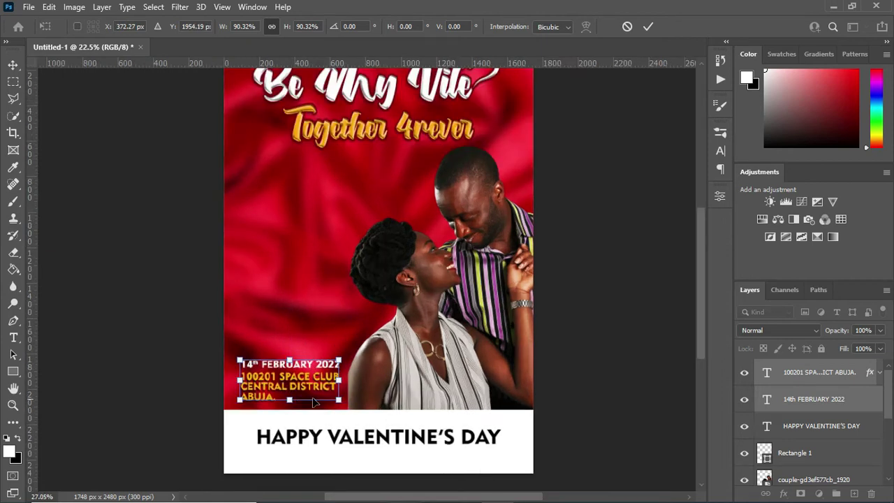
scroll(296, 390, up, 5)
drag(368, 364, 375, 363)
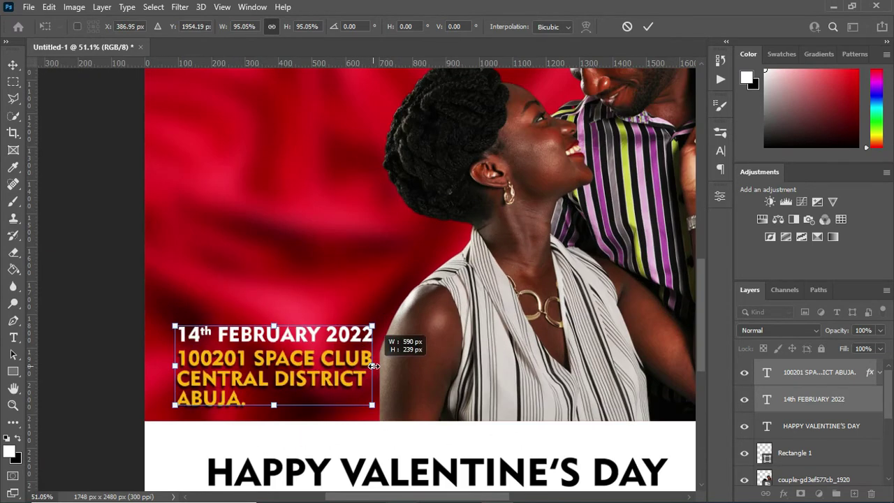
key(Return)
scroll(491, 276, down, 5)
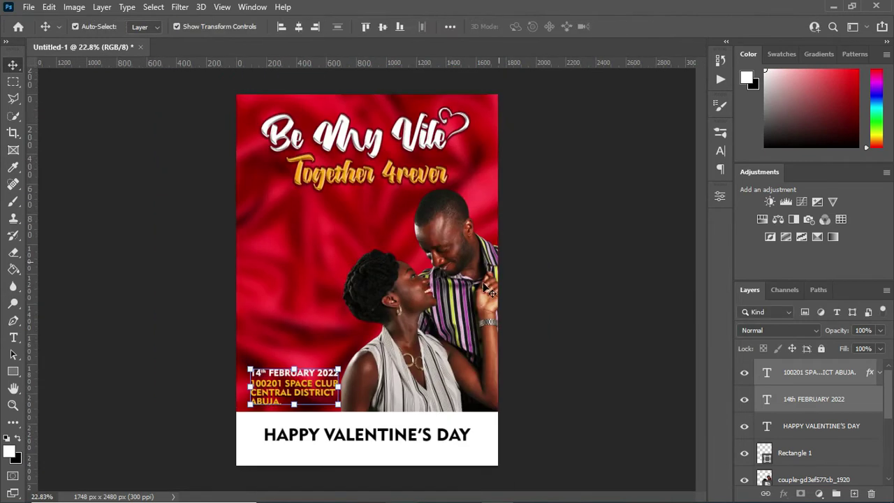
Shrink the couple photo slightly from its top-left corner
click(490, 290)
drag(340, 188, 356, 206)
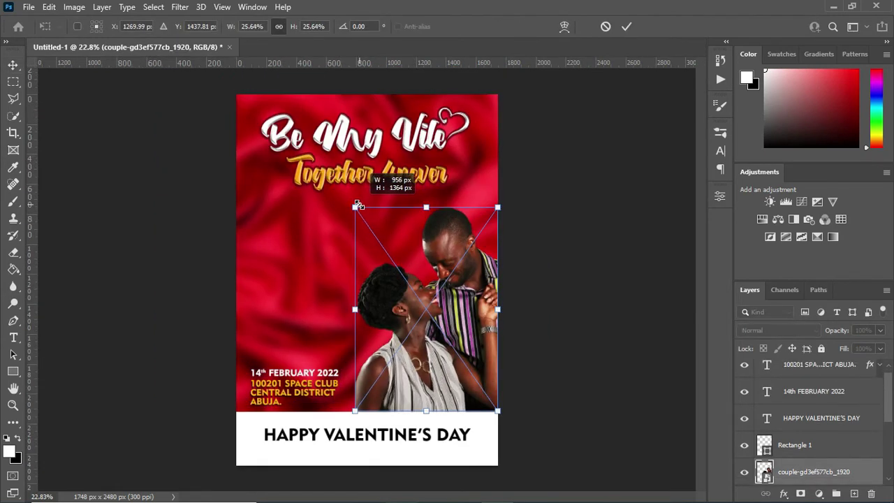
key(Return)
scroll(312, 374, up, 7)
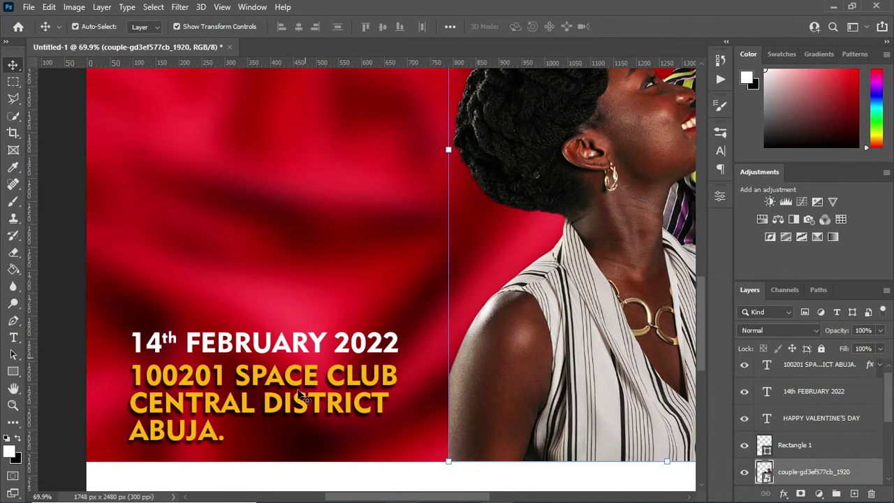
Enlarge the date line to about 117.5% and the venue text to about 117.7%
click(300, 394)
click(395, 352)
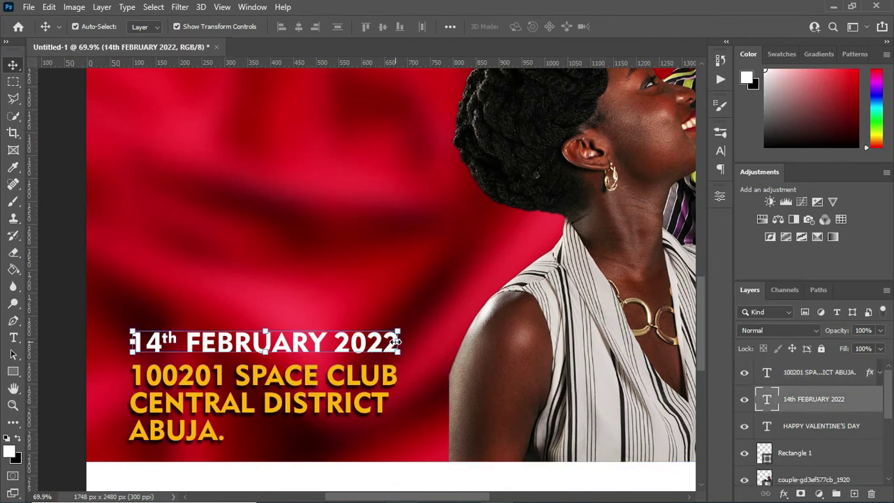
drag(398, 329, 445, 316)
key(Return)
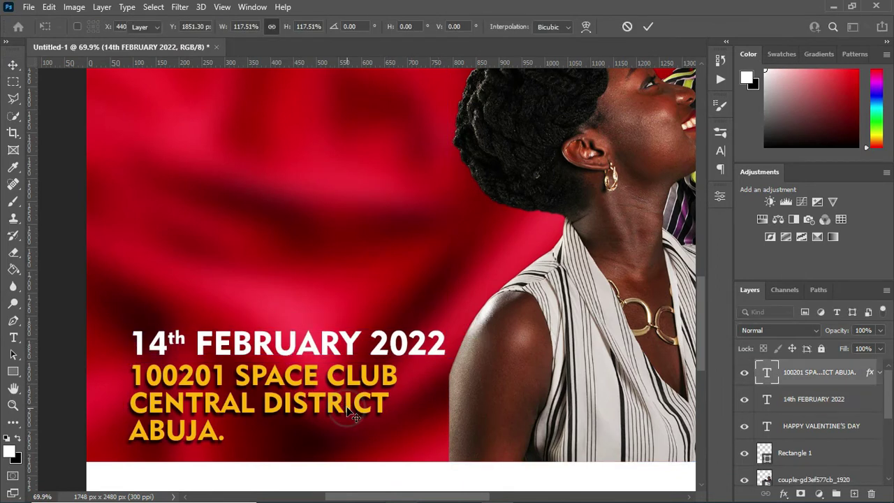
click(351, 404)
drag(395, 398, 444, 407)
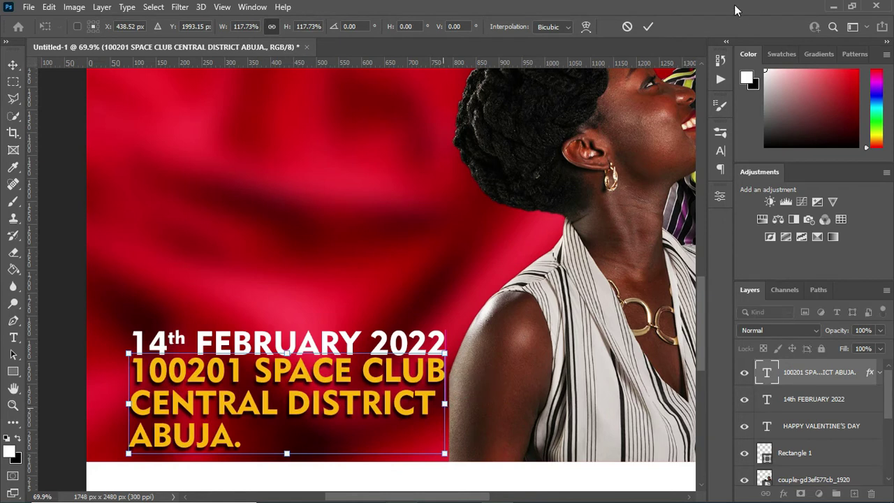
click(648, 27)
Nudge the 14th FEBRUARY 2022 line up about 10 px
click(392, 330)
drag(390, 329, 390, 321)
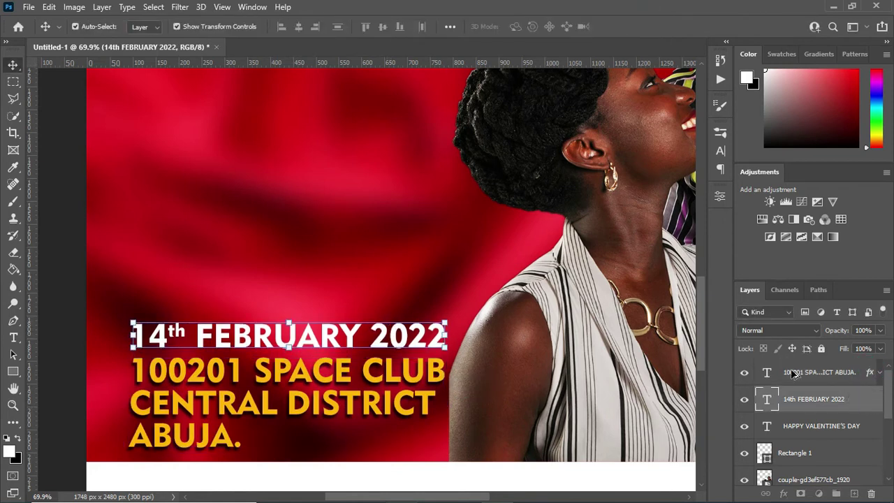
scroll(425, 233, down, 5)
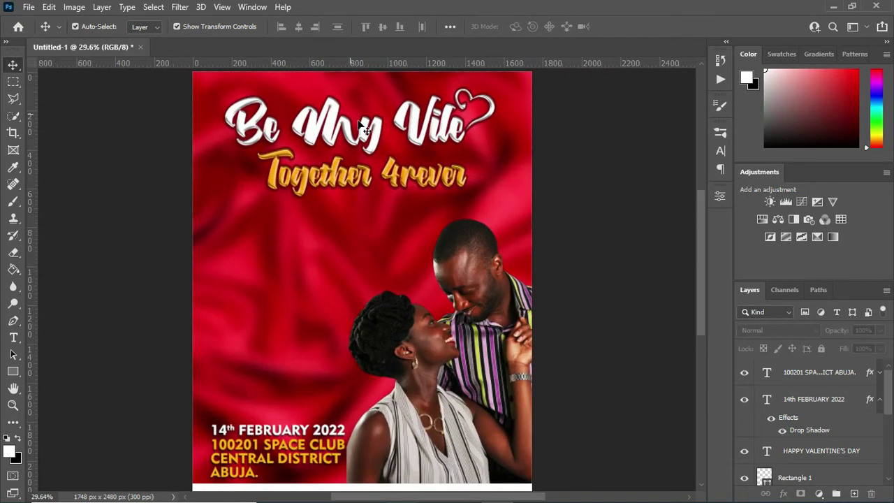
scroll(824, 431, down, 2)
scroll(817, 429, down, 3)
scroll(810, 428, down, 2)
Enlarge the Be My Vile headline and its heart together to about 110%
click(805, 426)
ctrl+click(802, 401)
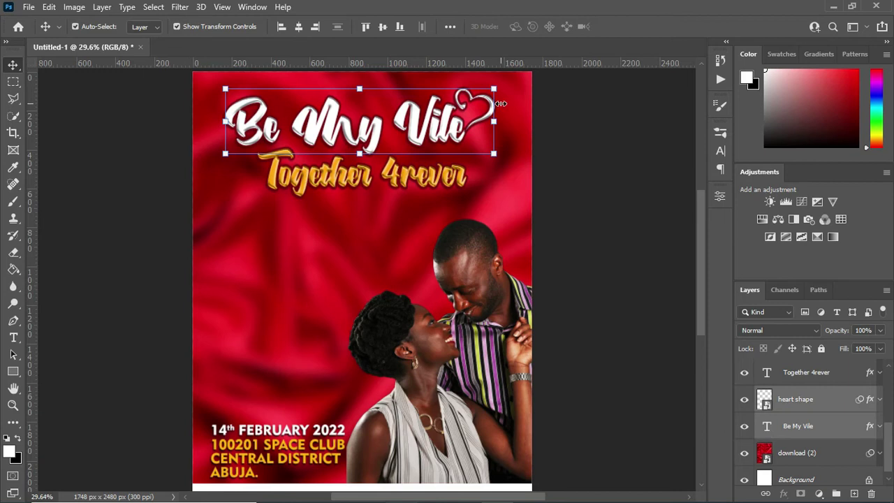
drag(494, 121, 511, 124)
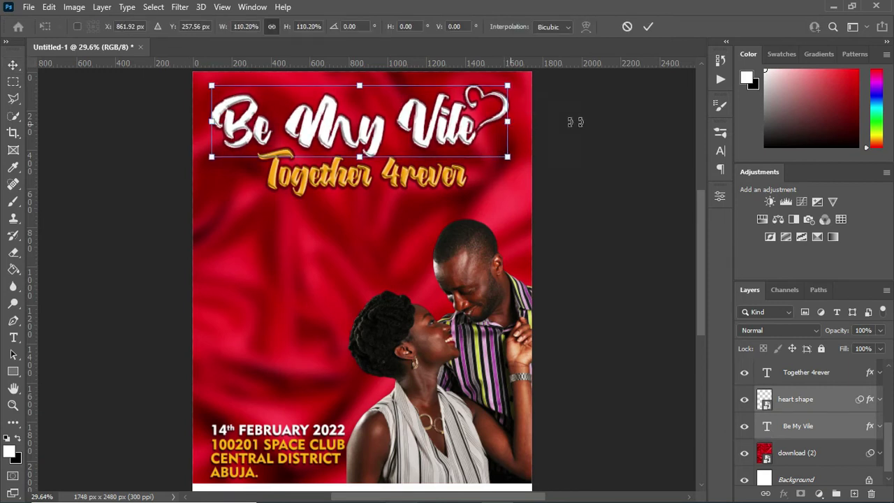
click(649, 27)
Enlarge the Together 4rever subtitle to 118%
click(396, 179)
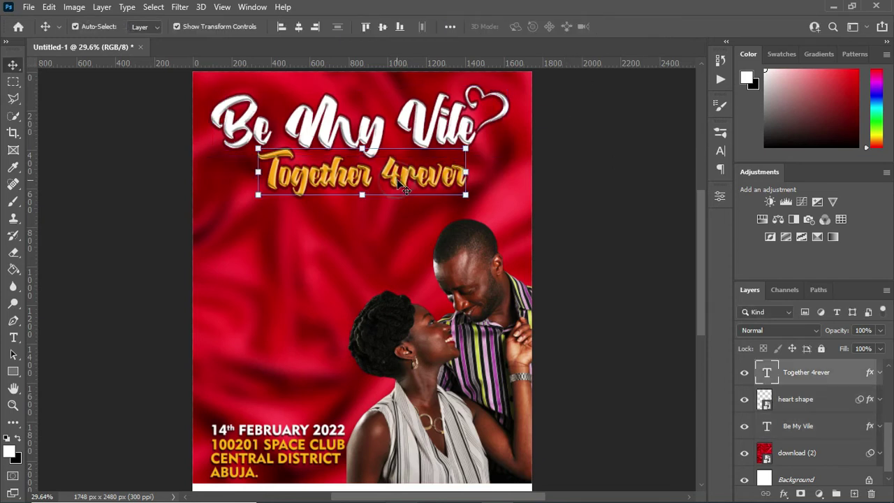
drag(466, 174, 484, 175)
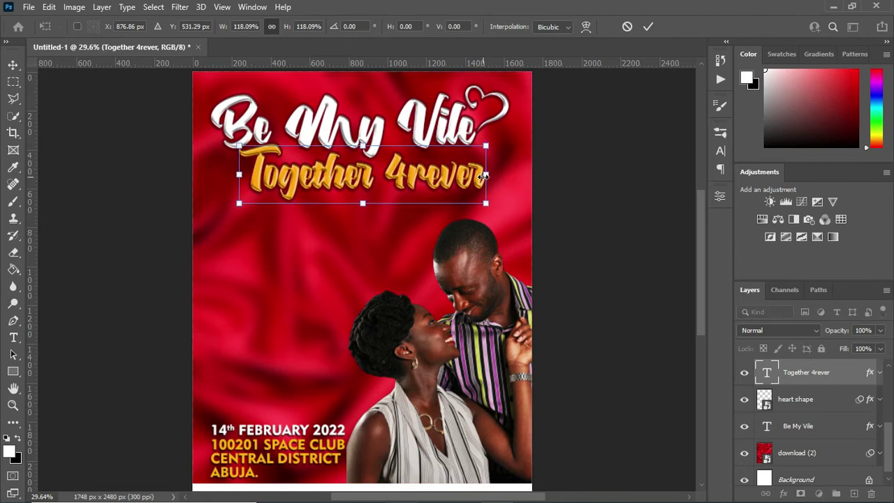
key(Return)
scroll(333, 297, down, 3)
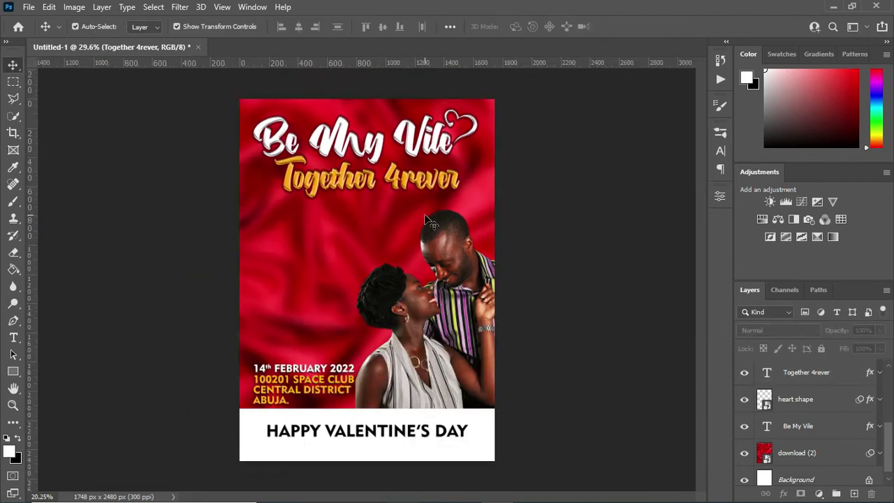
scroll(332, 296, down, 2)
scroll(329, 341, up, 1)
scroll(328, 334, up, 1)
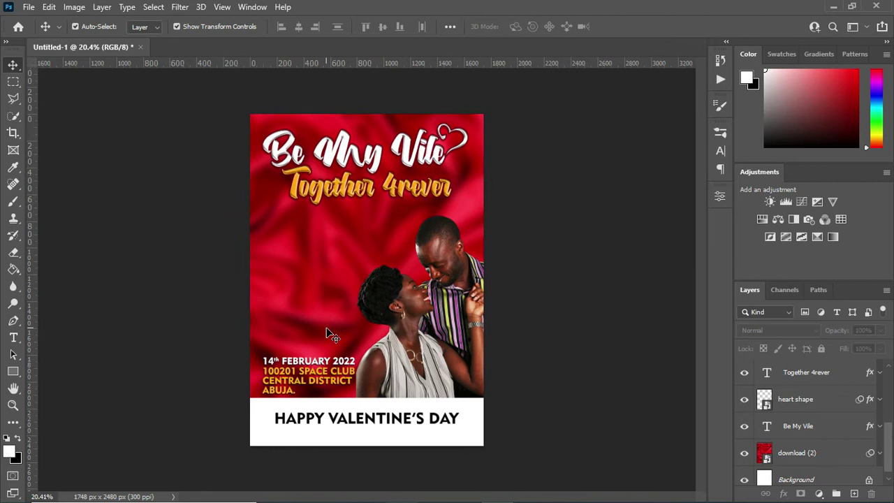
scroll(335, 357, down, 2)
scroll(381, 377, up, 1)
scroll(368, 349, up, 1)
scroll(366, 349, down, 1)
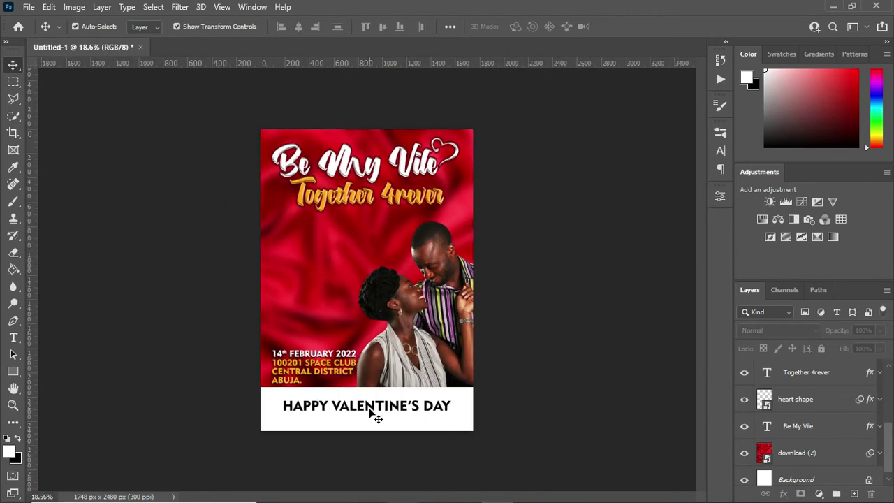
scroll(362, 414, up, 1)
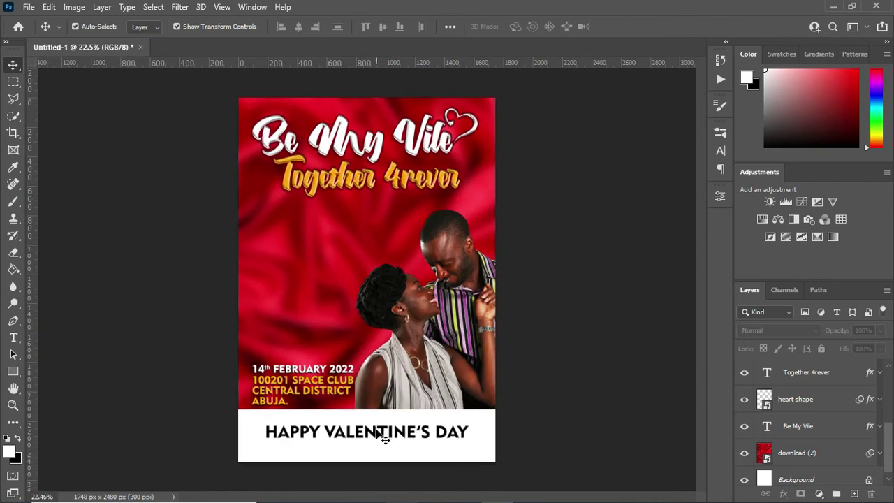
Color the HAPPY VALENTINE'S DAY footer red (#e91623), sampled from the silk background
click(384, 434)
key(t)
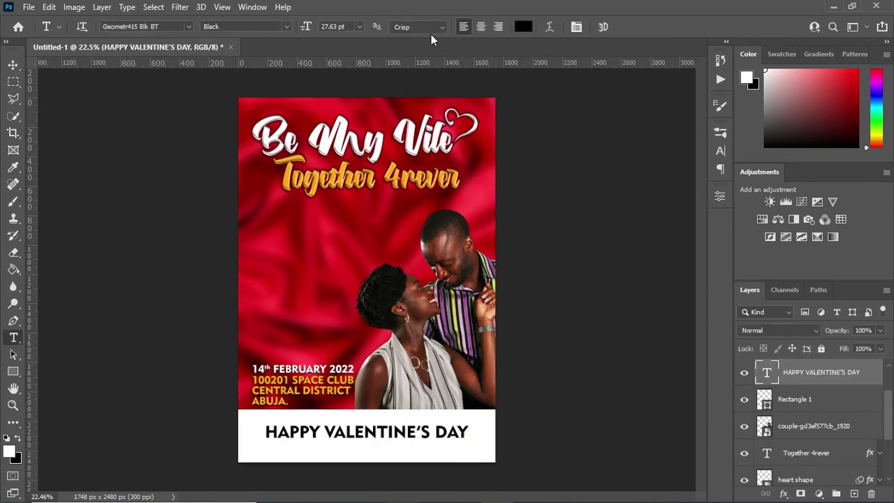
click(523, 28)
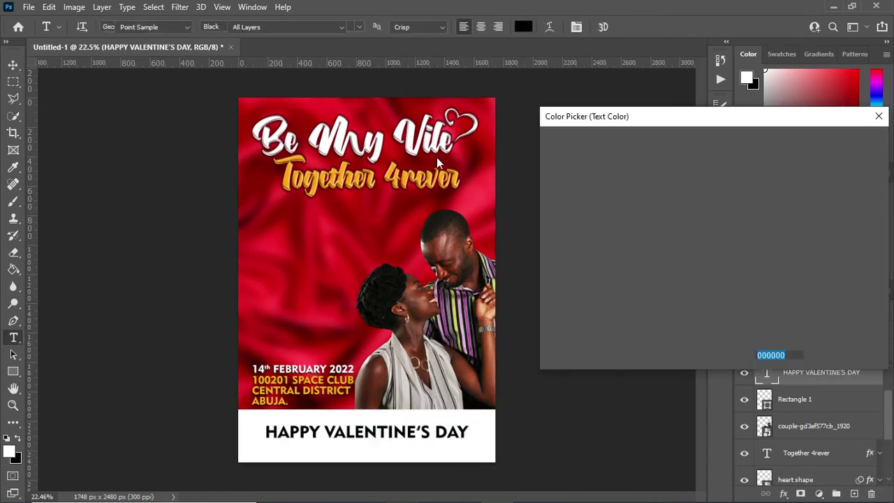
click(356, 224)
click(326, 238)
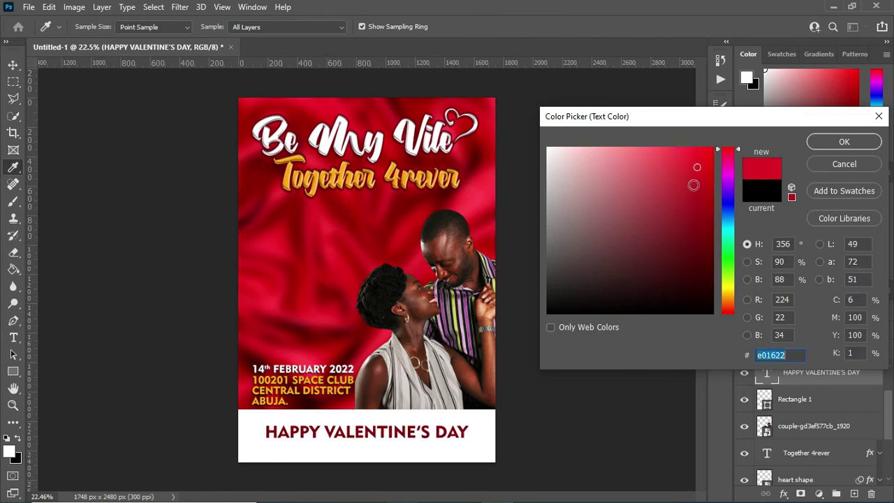
click(697, 161)
click(843, 142)
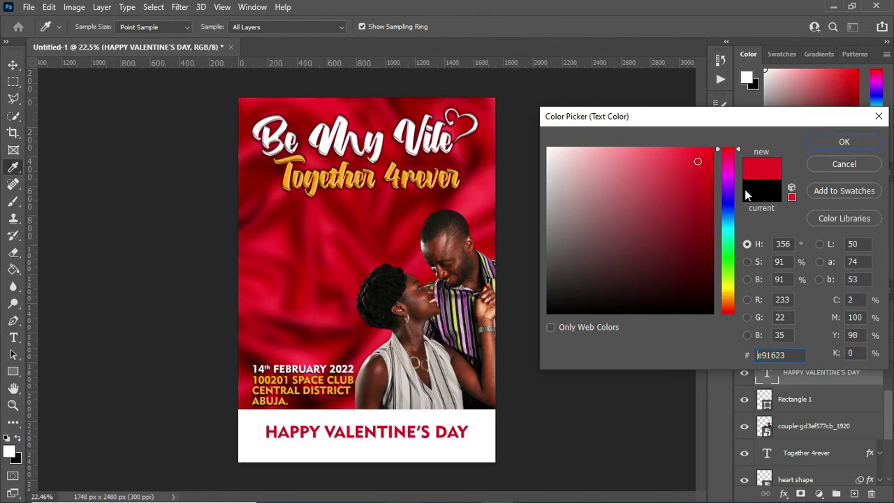
scroll(841, 371, up, 2)
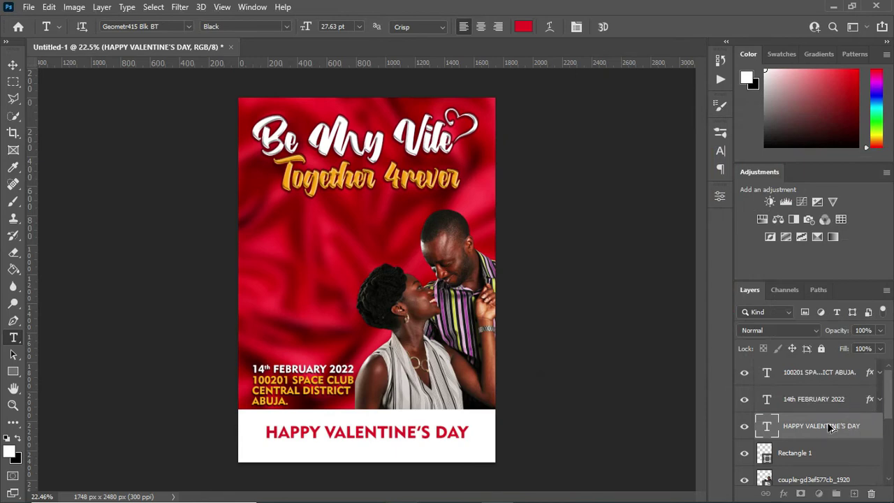
Copy the existing drop shadow effect onto the footer text layer
drag(830, 428, 833, 417)
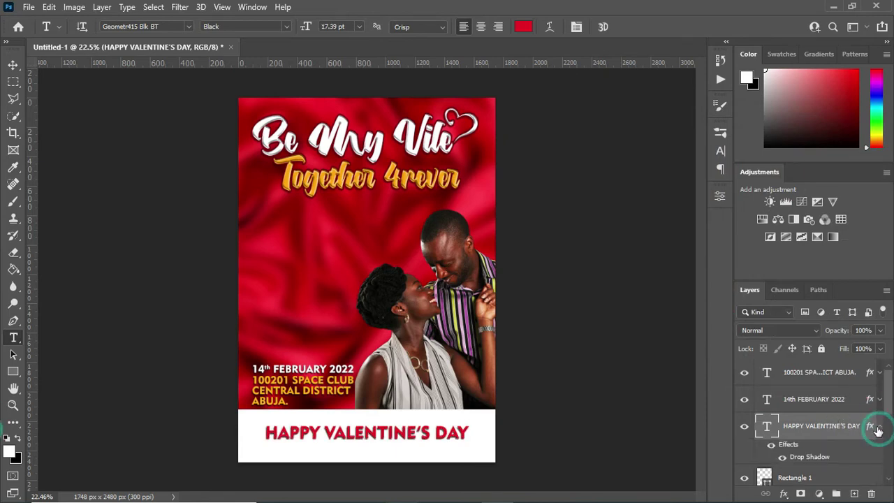
click(879, 428)
click(813, 400)
scroll(569, 345, down, 3)
scroll(527, 227, up, 2)
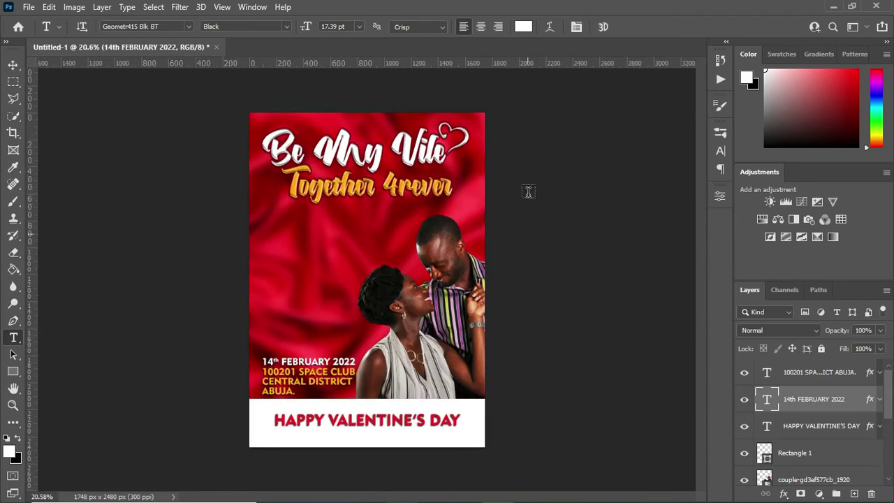
Enlarge the couple photo toward the top-left
click(13, 64)
click(455, 255)
drag(355, 214, 344, 200)
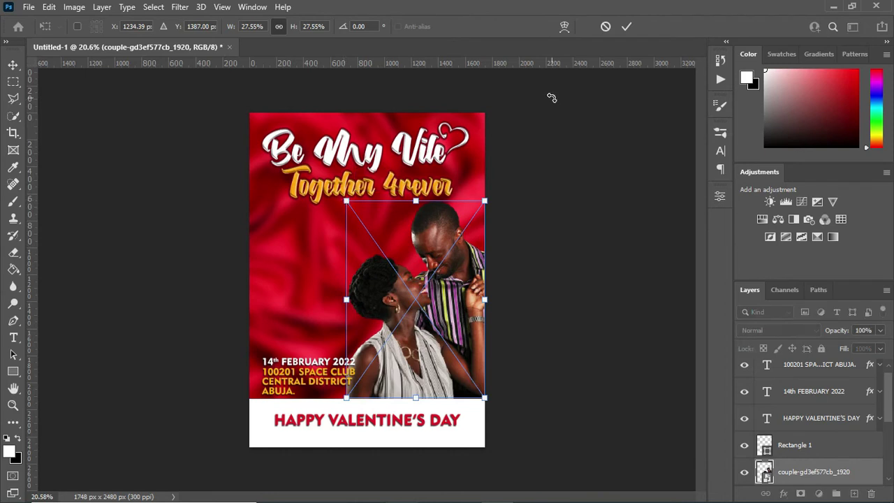
click(593, 222)
Resize the date and venue text layers together
click(823, 393)
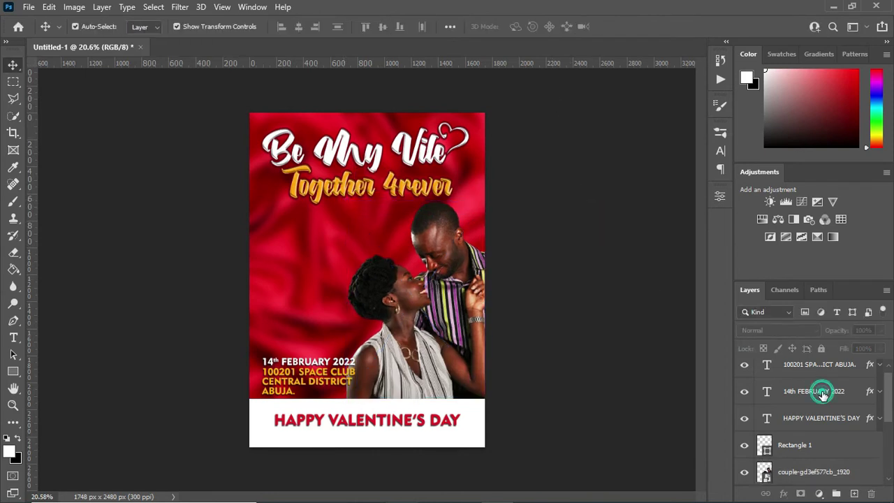
shift+click(817, 365)
key(ctrl+t)
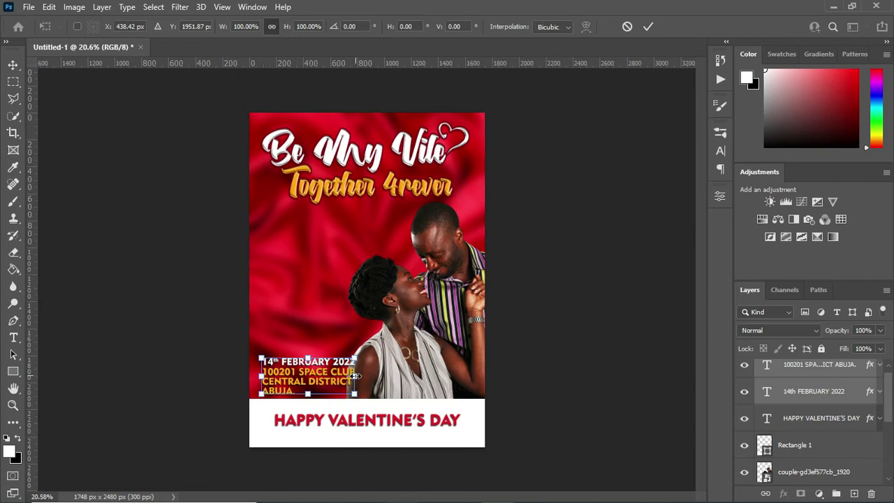
drag(347, 377, 351, 377)
click(598, 205)
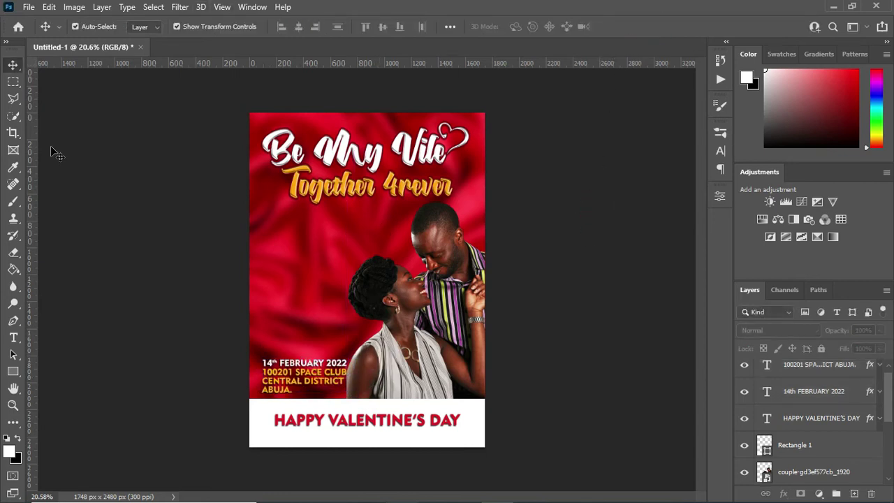
Move the date up beneath the Together 4rever subtitle and enlarge it
drag(313, 367, 315, 231)
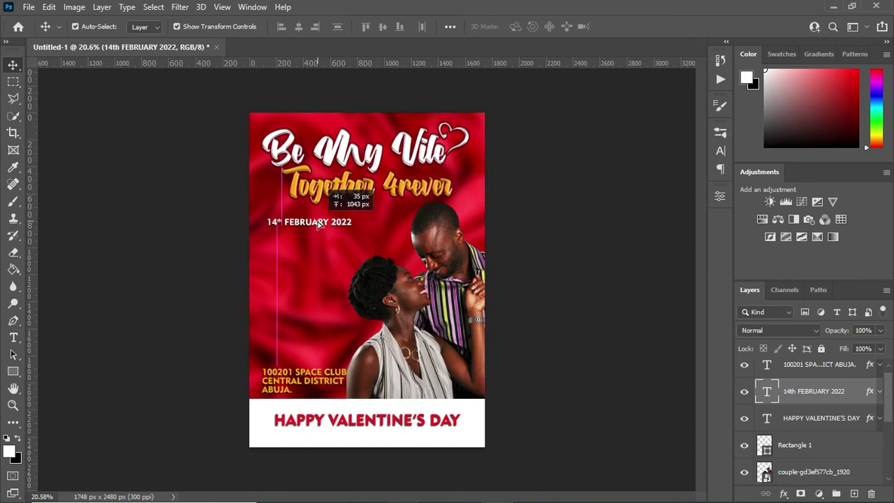
key(ctrl+t)
scroll(322, 259, up, 3)
drag(368, 211, 433, 223)
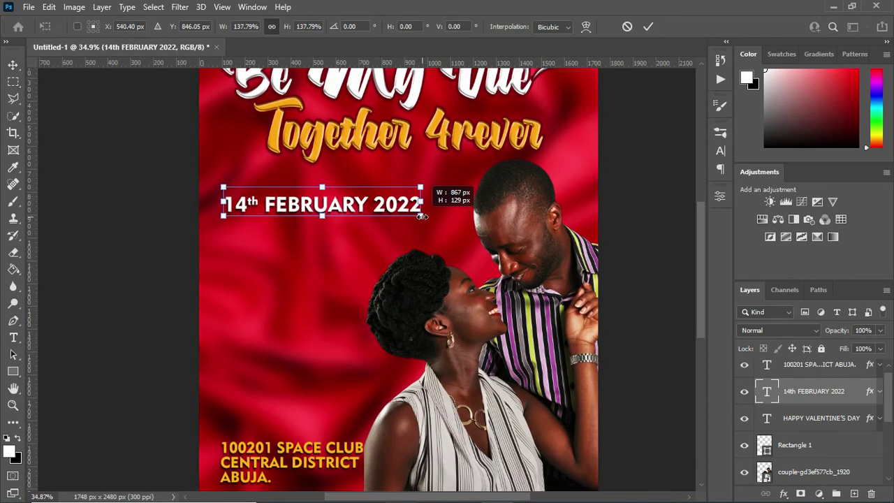
click(635, 203)
scroll(338, 143, down, 4)
Move the venue address up to sit just below the date
click(312, 367)
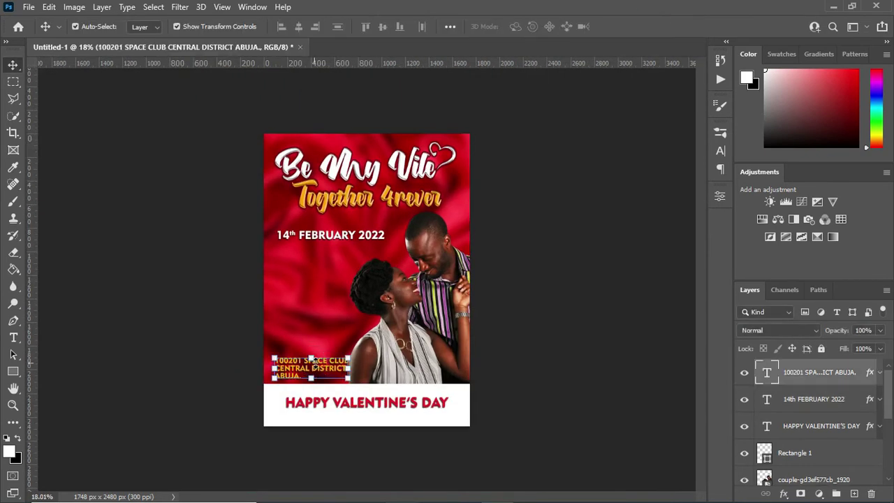
key(ctrl+t)
drag(313, 366, 316, 266)
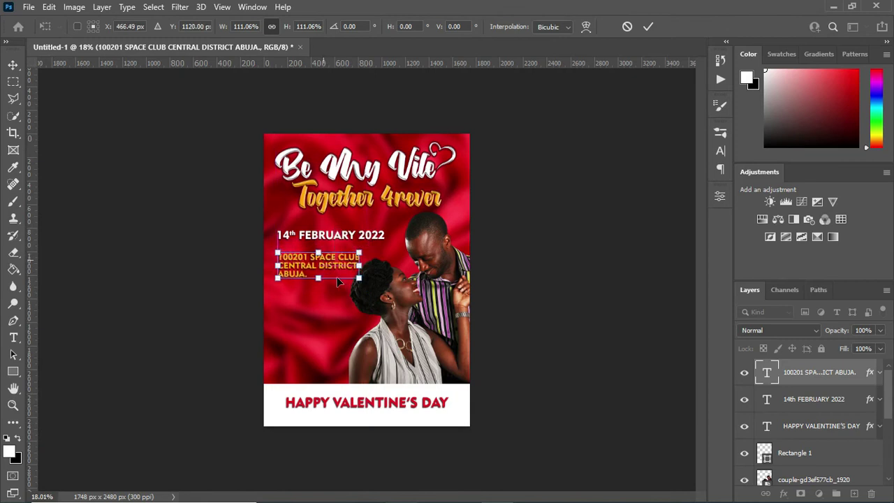
key(shift+Up)
key(shift+Up)
key(shift+Up)
key(Return)
key(shift+Up)
key(shift+Up)
key(shift+Up)
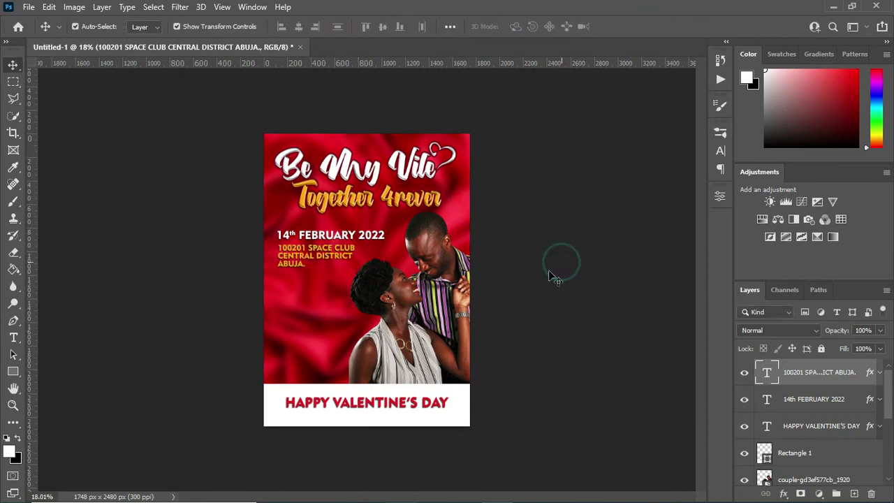
scroll(310, 257, up, 3)
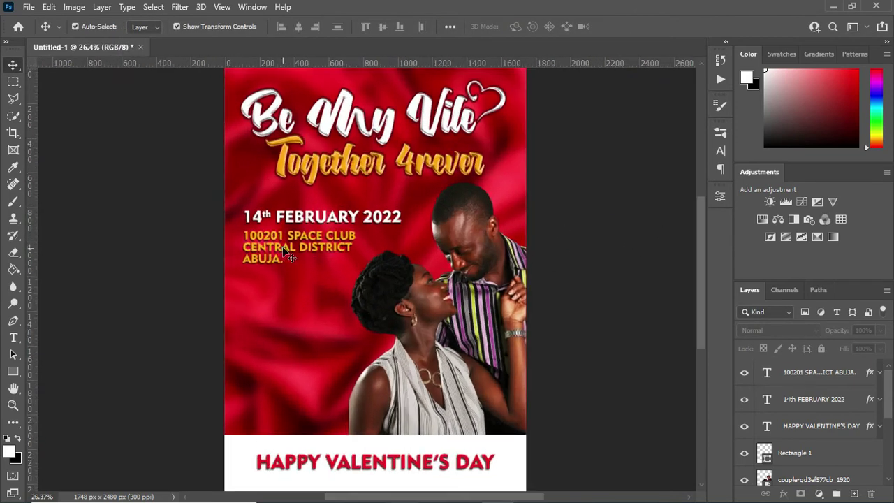
right_click(13, 371)
Draw a near-white rounded rectangle over the venue address
click(63, 371)
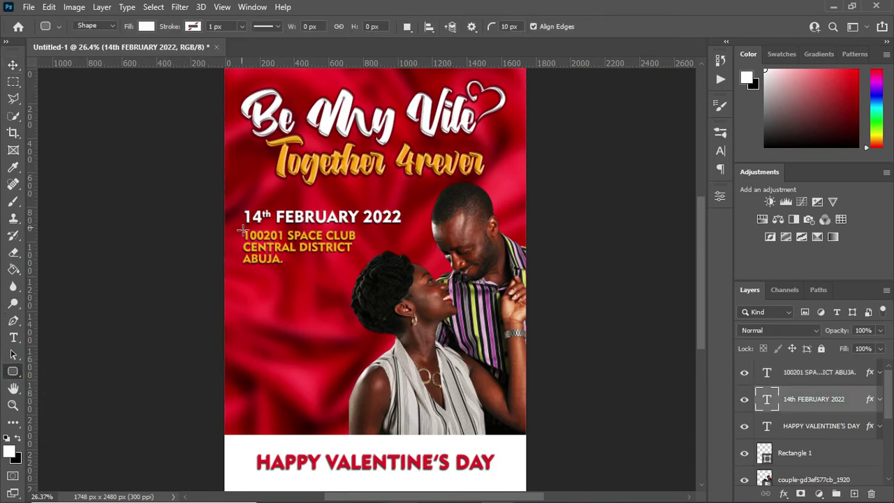
drag(243, 229, 361, 269)
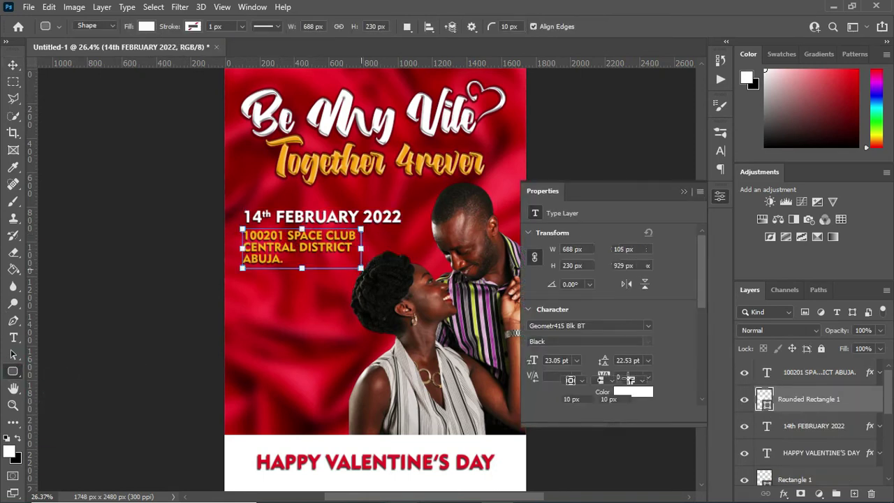
click(570, 338)
click(585, 350)
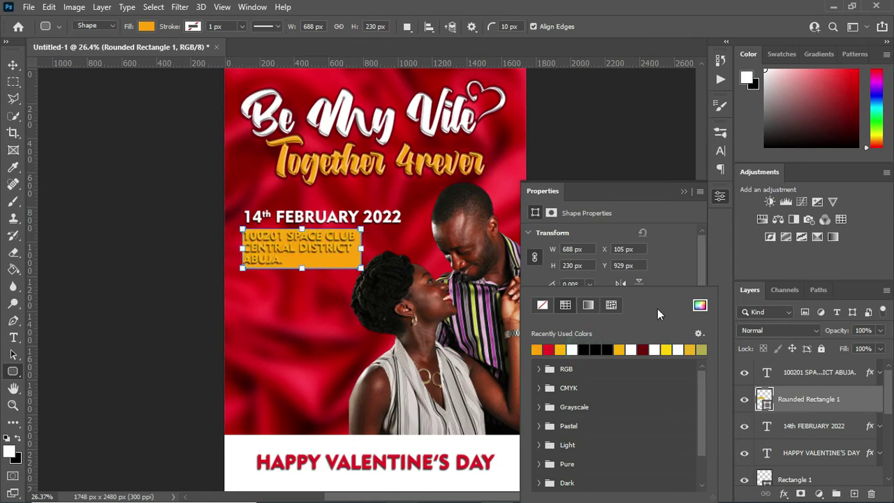
click(700, 305)
click(553, 201)
drag(553, 201, 549, 164)
click(844, 141)
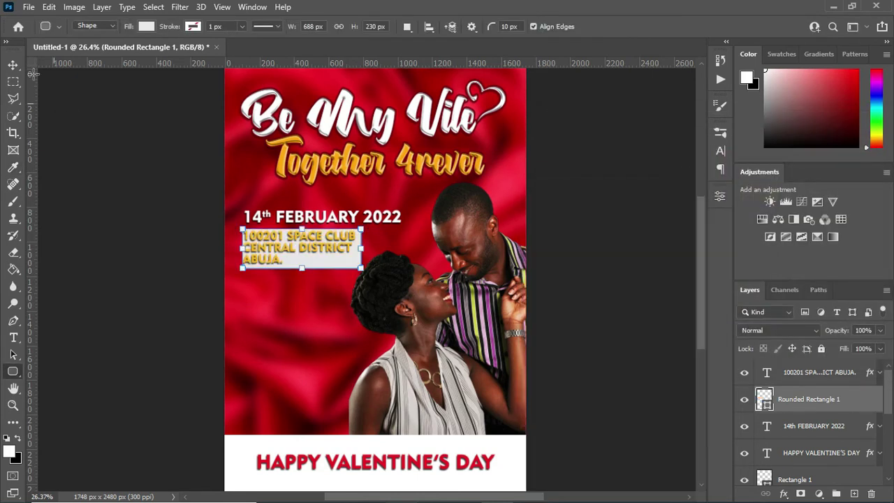
Change the venue text color to red #f4060e
key(v)
click(308, 248)
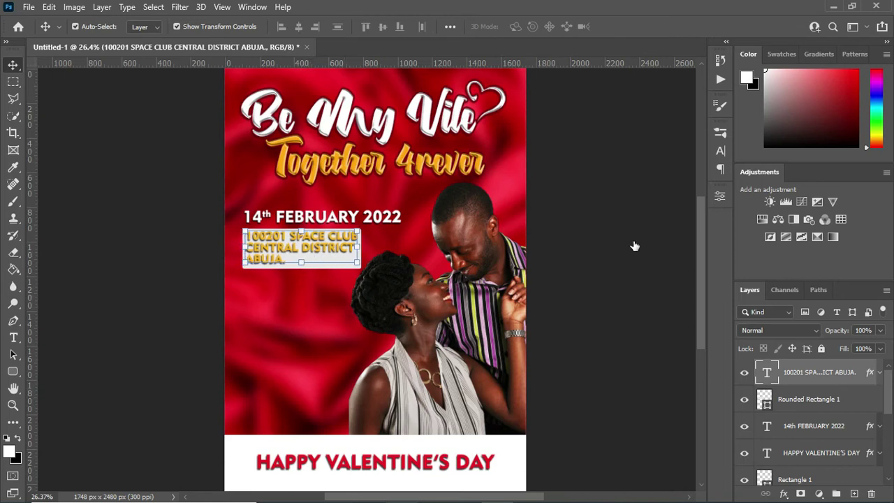
key(t)
click(481, 27)
click(703, 171)
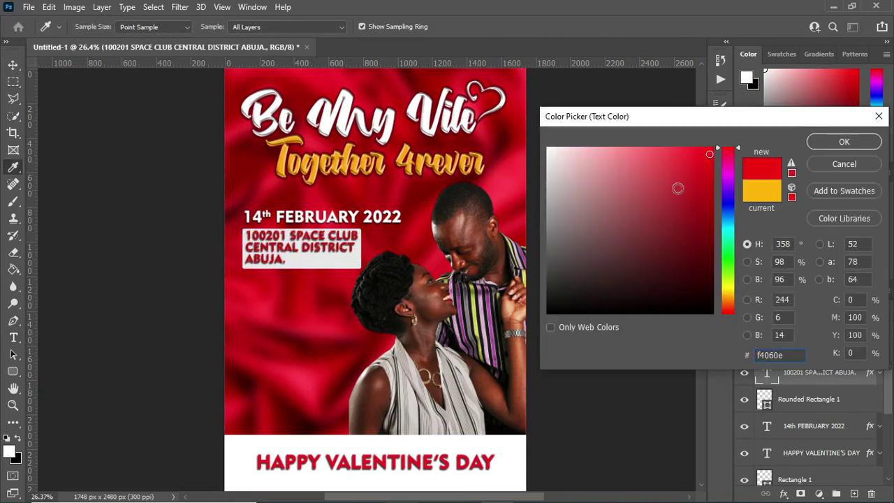
click(844, 141)
scroll(337, 233, down, 2)
Give the venue text a 3 px drop shadow
click(17, 65)
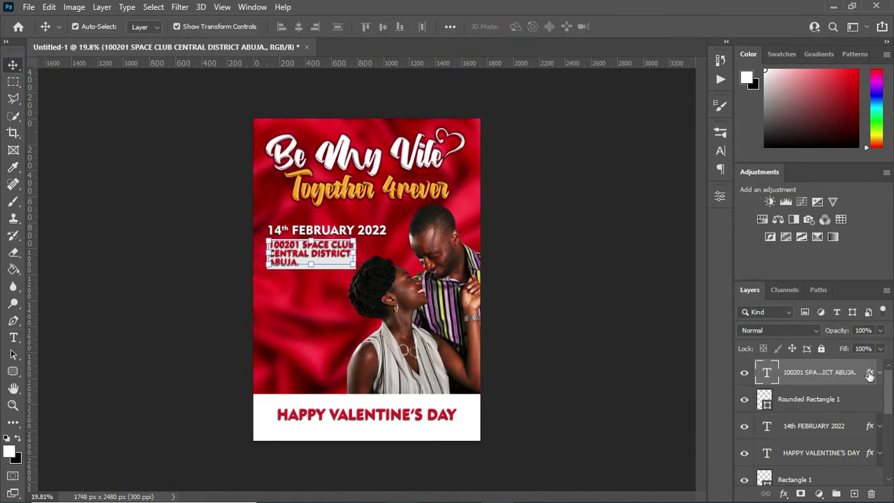
click(409, 351)
scroll(366, 277, up, 3)
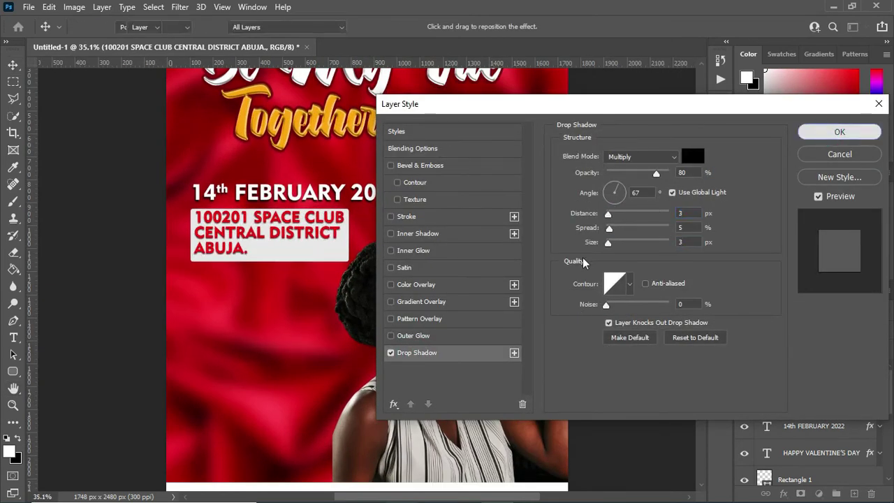
click(839, 132)
scroll(565, 260, down, 2)
scroll(342, 338, down, 3)
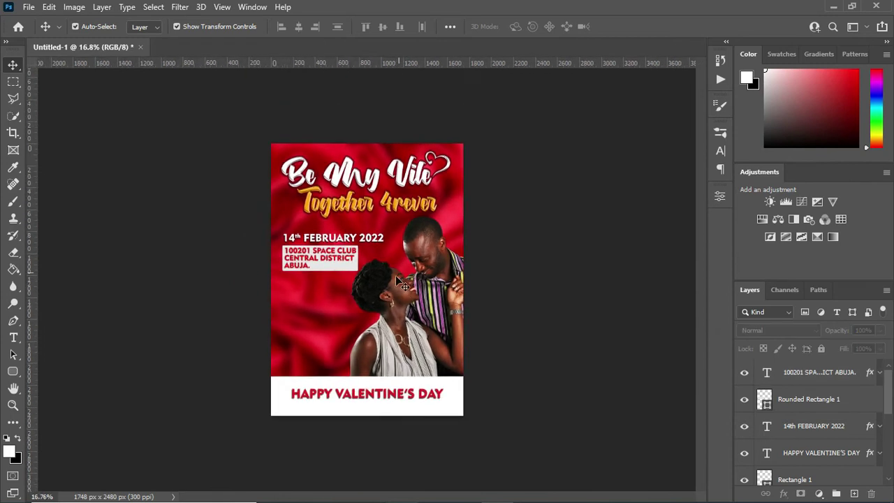
scroll(342, 338, up, 1)
scroll(334, 320, up, 1)
click(813, 405)
shift+click(817, 373)
Group the date, venue box and venue text layers
shift+click(814, 426)
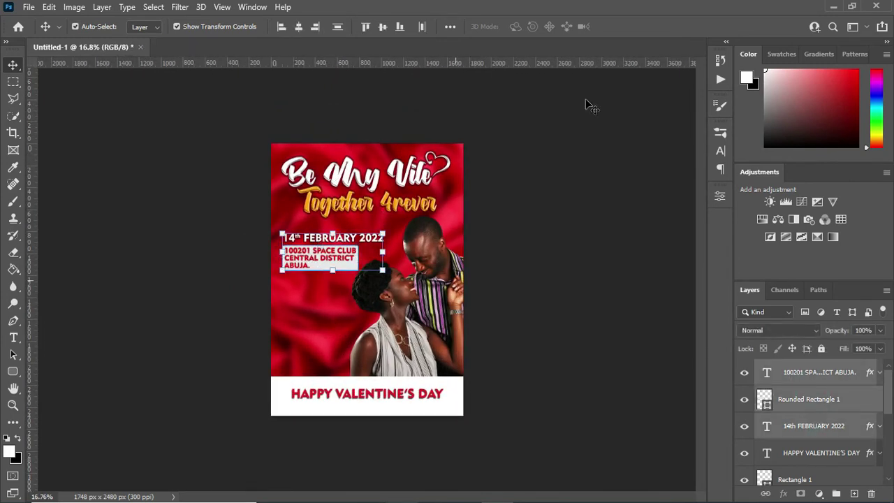
key(ctrl+g)
key(ctrl+plus)
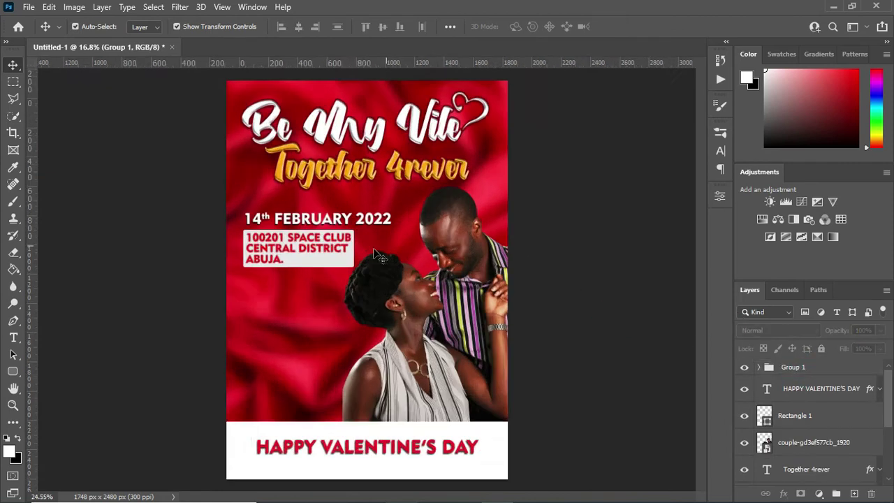
click(260, 210)
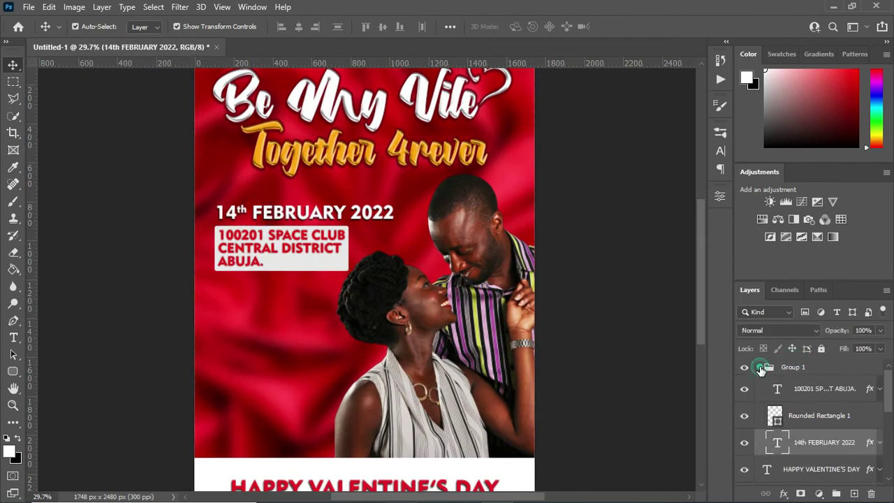
click(761, 370)
click(310, 256)
key(ctrl+minus)
Shrink the date and venue group and move it to the lower left
click(653, 355)
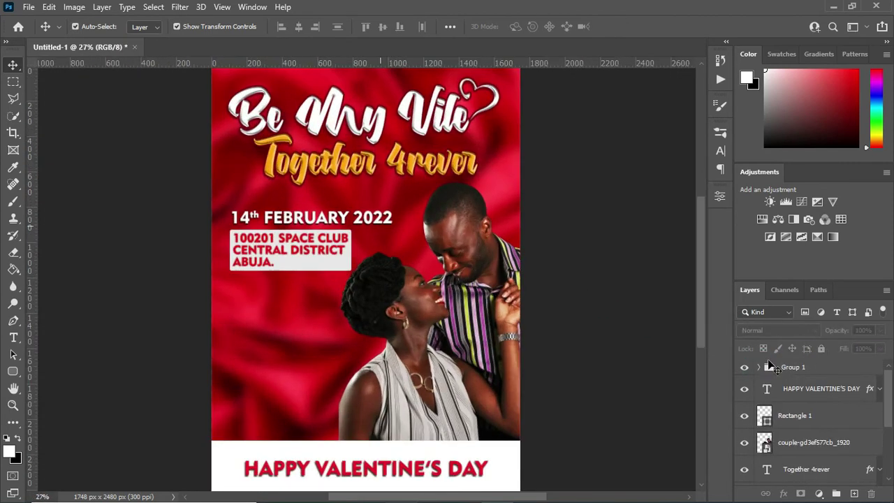
click(821, 371)
key(ctrl+t)
mouse_move(393, 271)
mouse_down()
mouse_move(324, 243)
mouse_move(273, 411)
mouse_move(366, 401)
mouse_up()
click(649, 26)
Shrink the couple photo slightly
click(420, 279)
drag(339, 179, 363, 218)
key(Return)
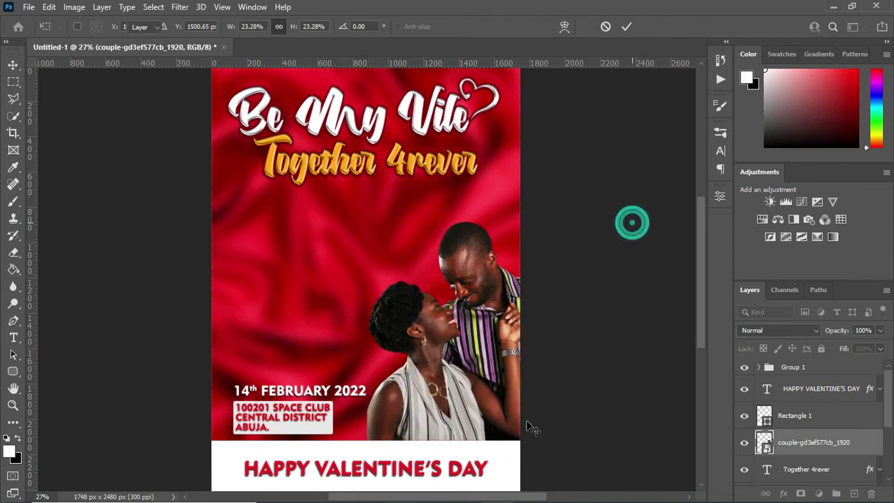
Drag the Heart Rose image from the Tutorial resources folder onto the poster
click(401, 490)
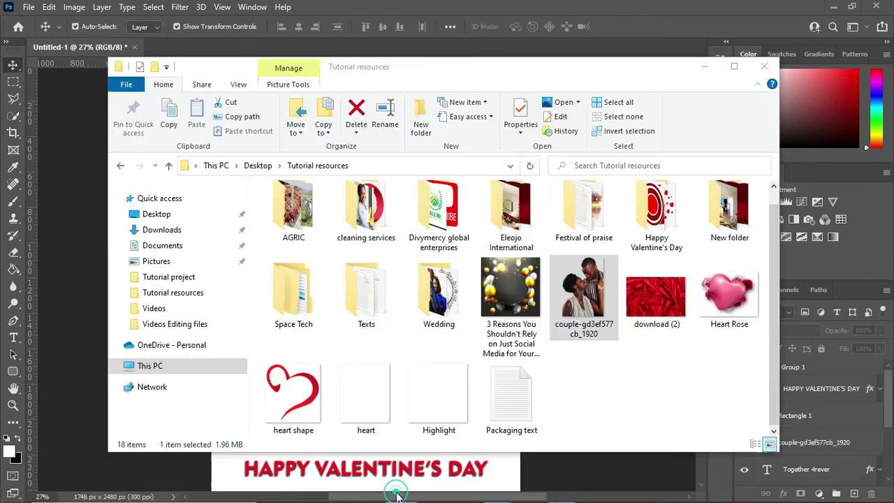
click(751, 293)
drag(729, 292, 608, 475)
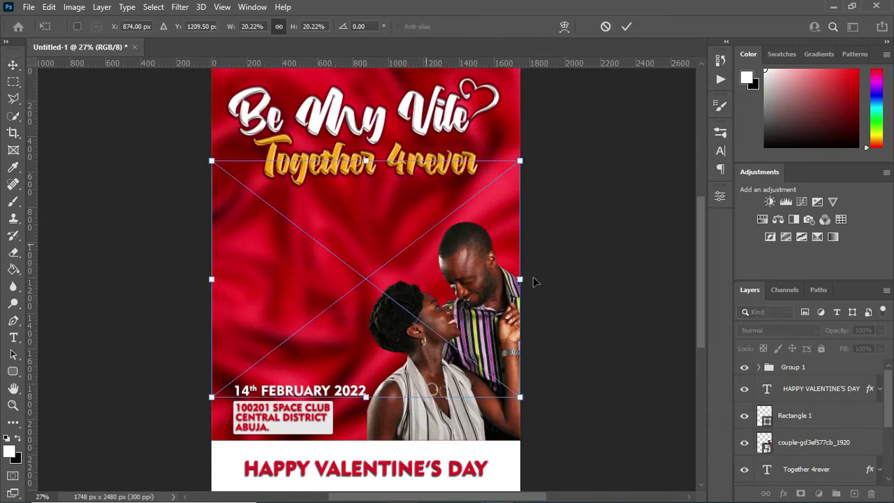
Scale the Heart Rose image down to 11.43% and place it left of the couple
drag(520, 279, 410, 288)
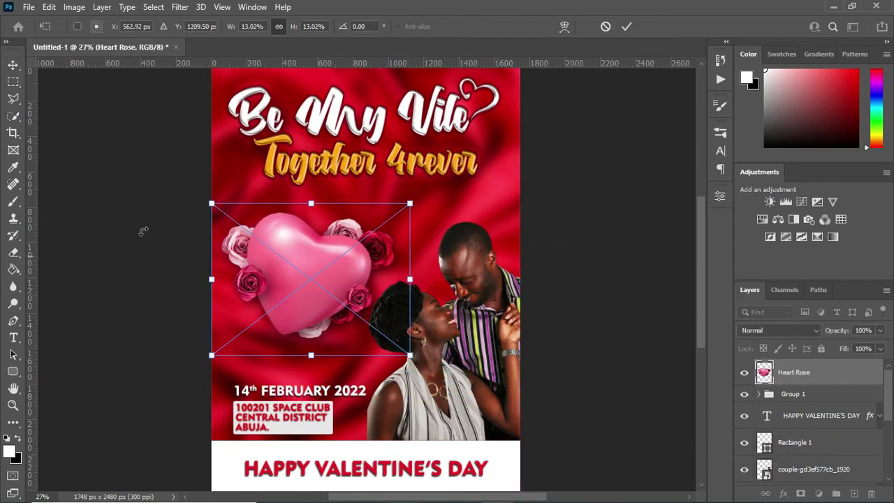
drag(212, 280, 236, 280)
drag(337, 264, 321, 259)
key(Return)
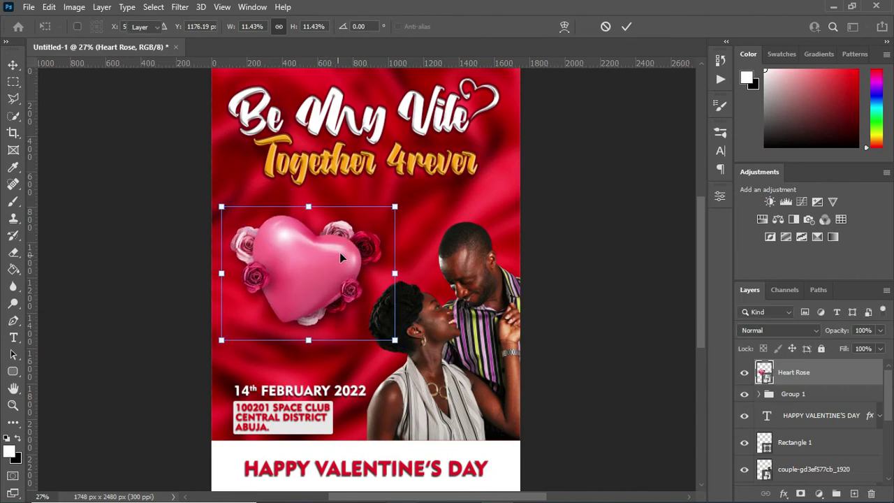
Set the Heart Rose layer's blend mode to Hard Light
click(787, 329)
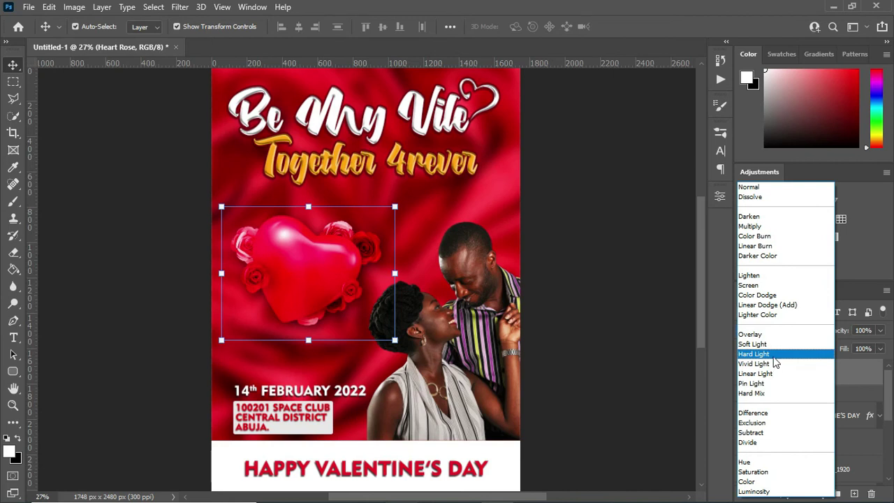
click(773, 357)
click(621, 289)
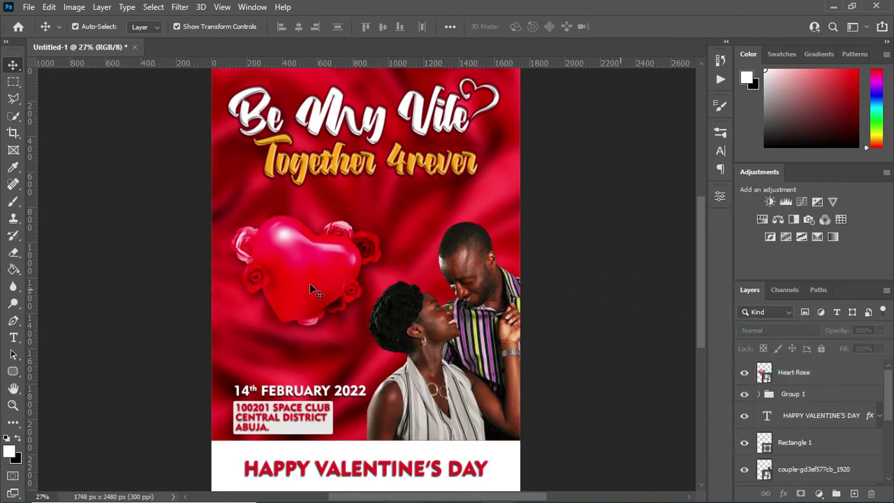
scroll(312, 261, down, 1)
scroll(309, 254, up, 2)
scroll(310, 246, down, 1)
click(311, 246)
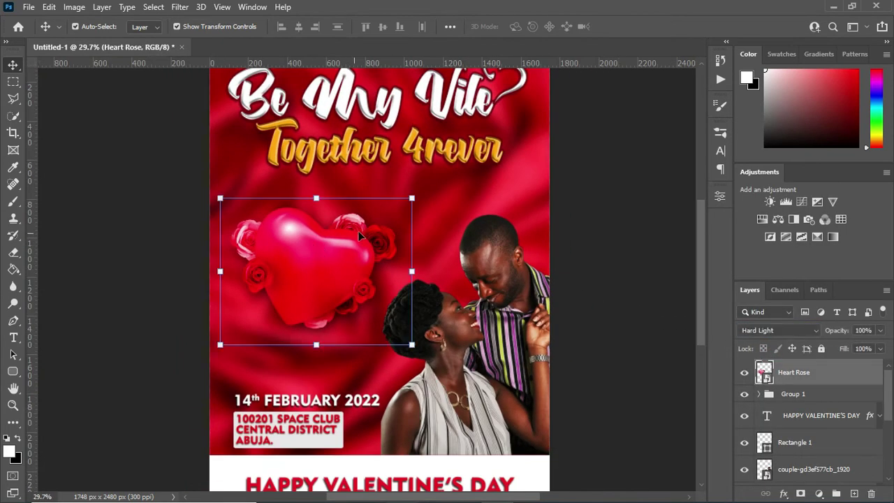
Duplicate the heart, shrink the copy and place it beside the man's head
drag(824, 377, 853, 493)
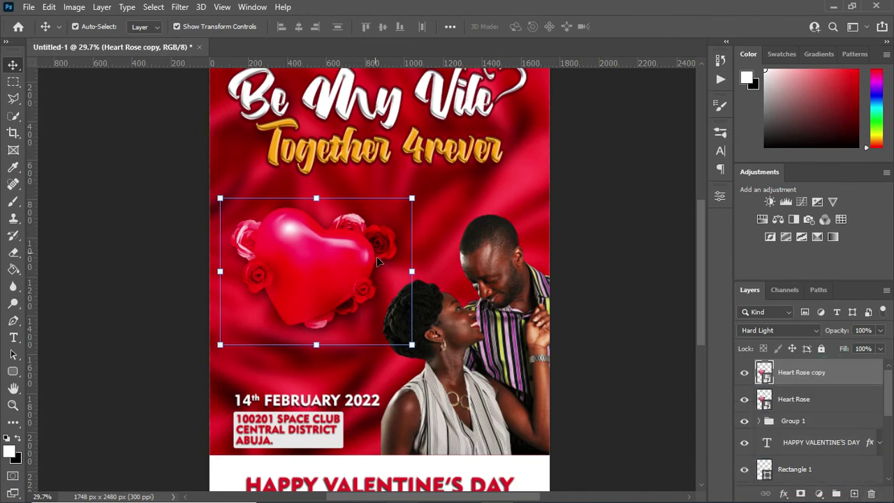
drag(412, 198, 302, 283)
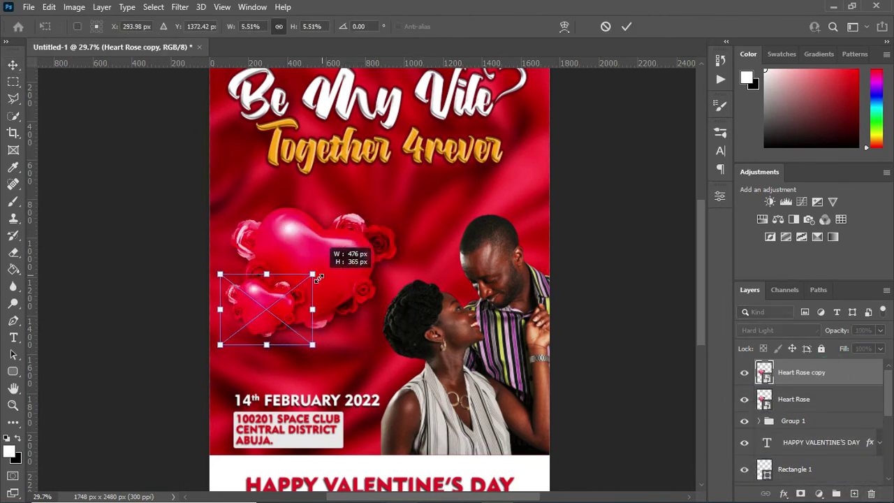
drag(245, 317, 508, 201)
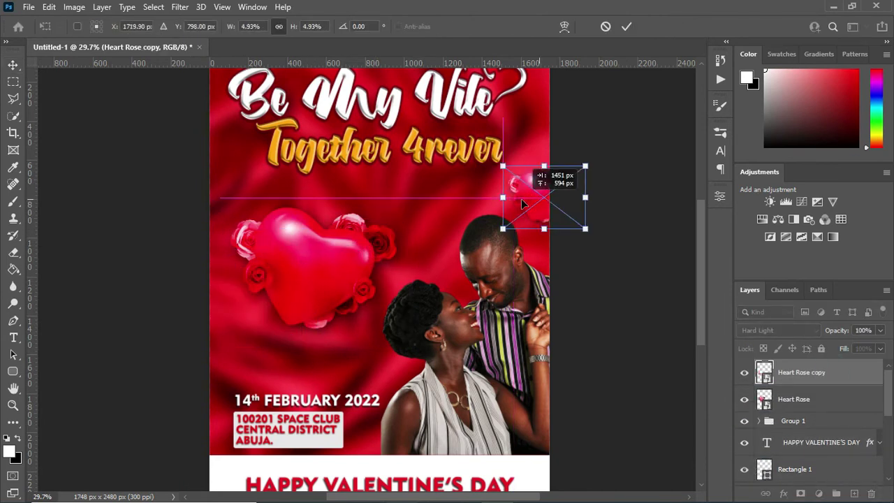
click(626, 26)
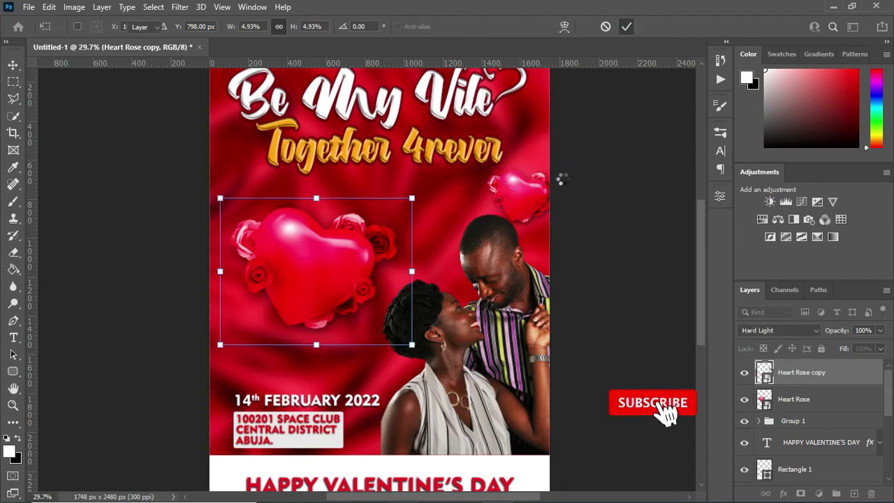
Give the small heart a lighter 9.2 px Gaussian Blur, replacing a too-strong first blur
click(184, 10)
click(196, 23)
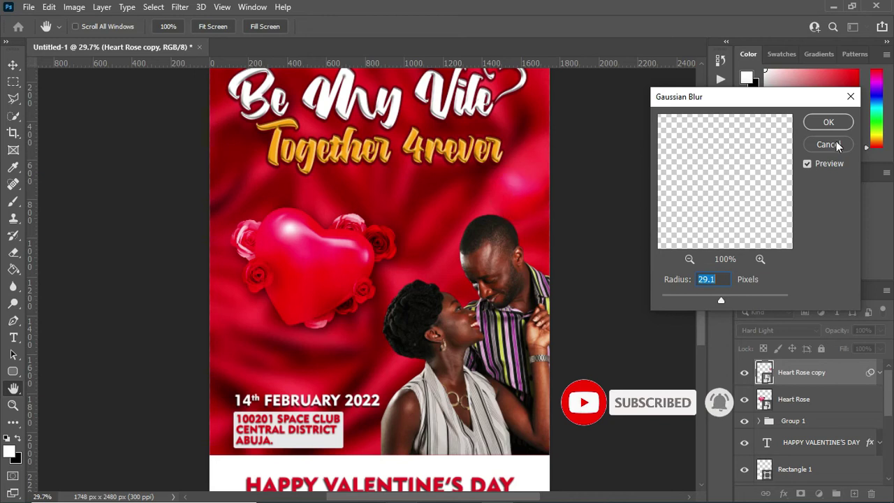
click(831, 124)
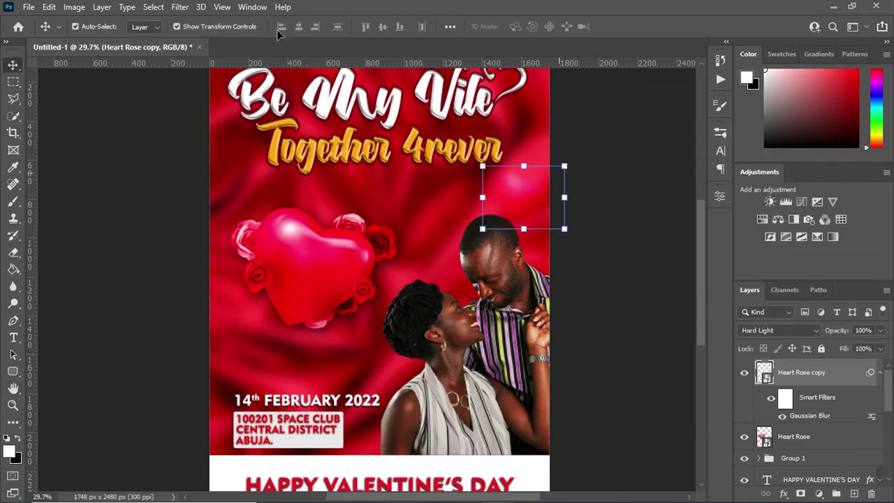
key(ctrl+z)
click(179, 7)
mouse_move(187, 175)
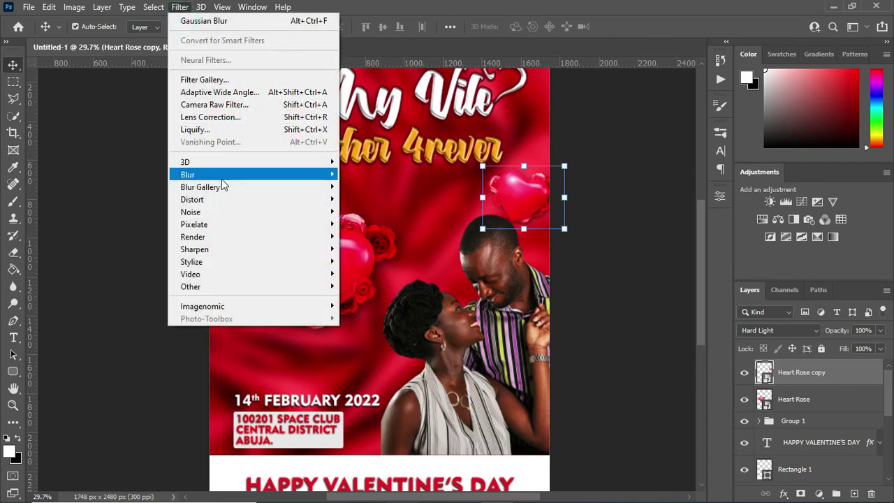
click(367, 221)
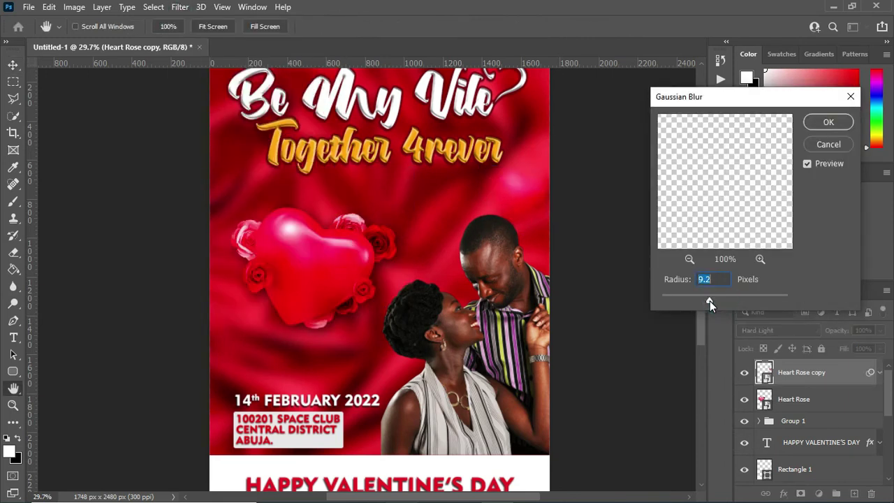
click(830, 124)
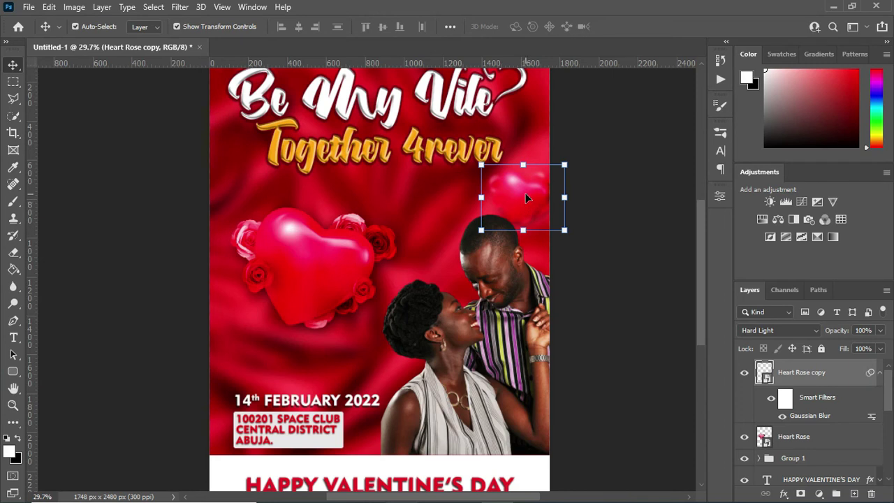
Copy the blurred heart toward the lower left and collapse the Heart Rose copies' filter lists
mouse_move(525, 195)
mouse_down()
mouse_move(496, 227)
mouse_move(240, 359)
mouse_up()
click(595, 201)
key(ctrl+0)
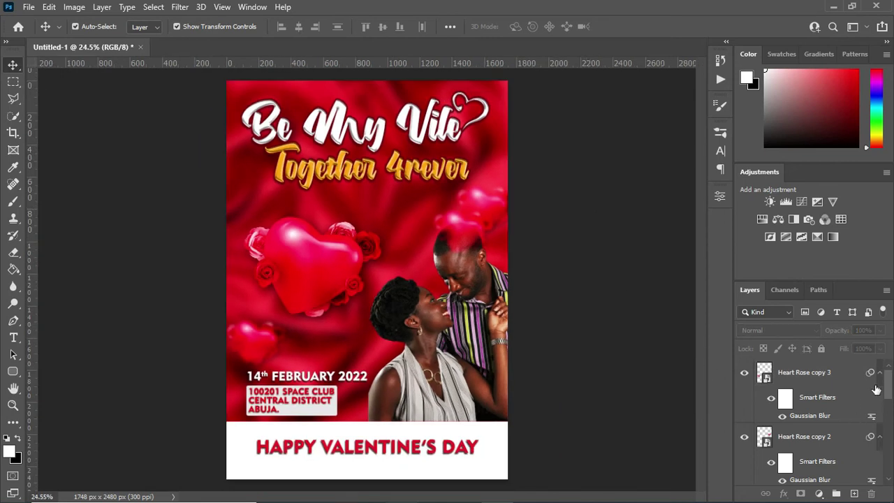
click(880, 373)
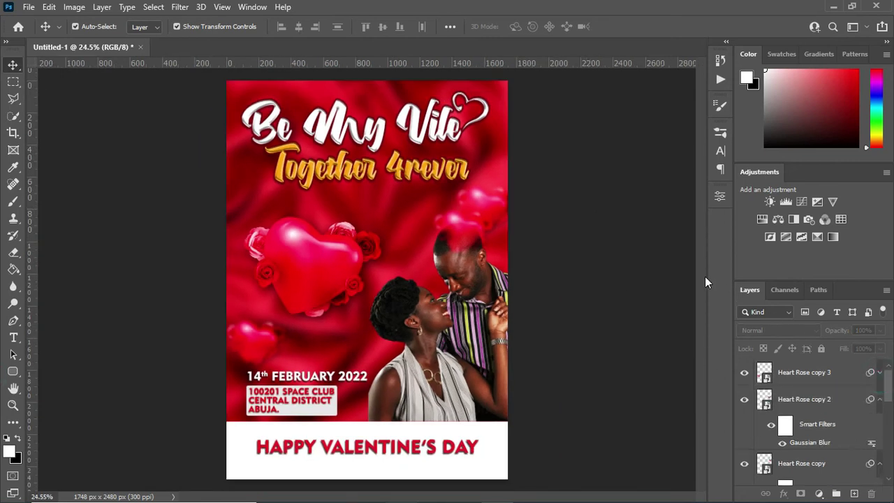
click(879, 400)
click(879, 426)
Move Heart Rose copy 2 near the poster top and drop a duplicate near the headline
click(457, 236)
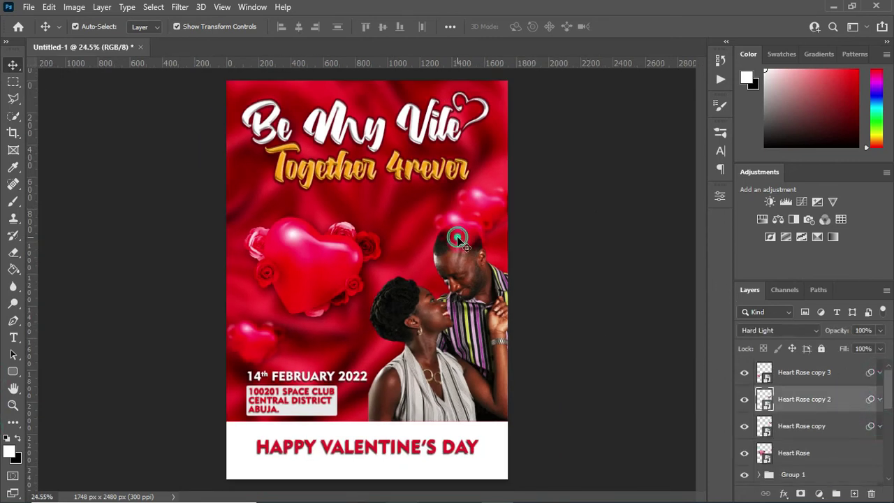
drag(459, 230, 303, 96)
scroll(343, 302, down, 1)
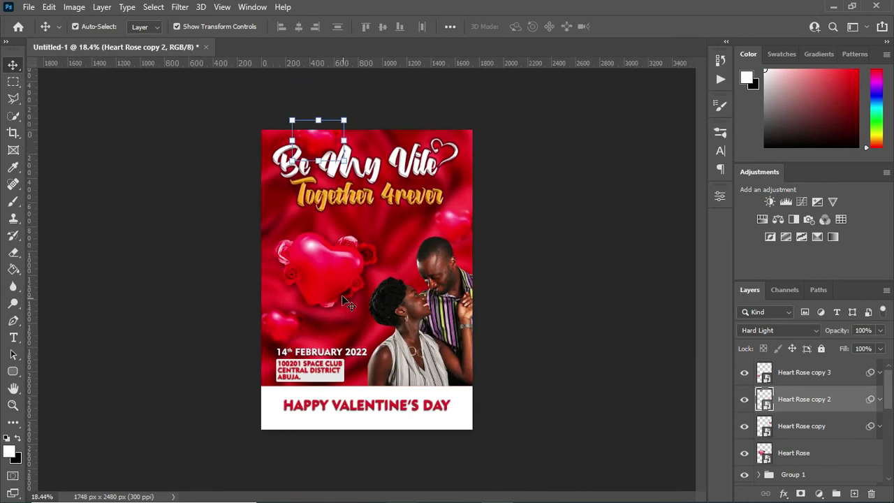
mouse_move(329, 149)
mouse_down()
mouse_move(317, 140)
mouse_move(339, 143)
mouse_move(386, 218)
mouse_up()
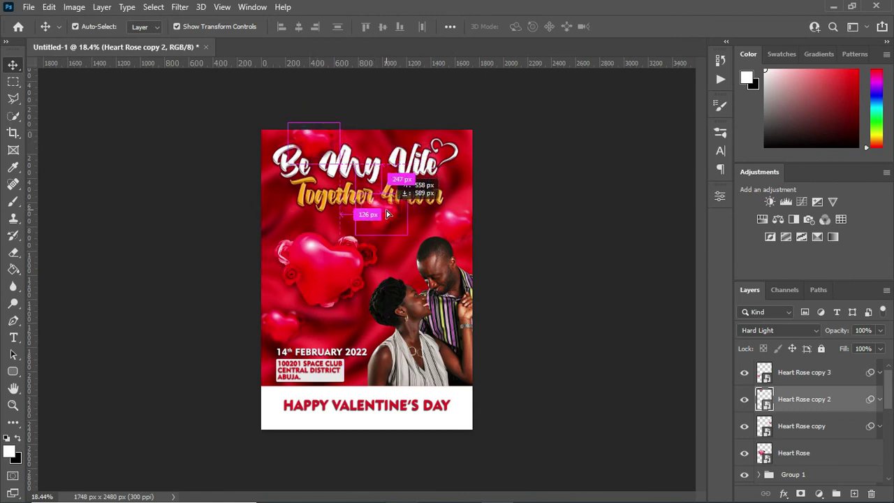
drag(386, 218, 361, 237)
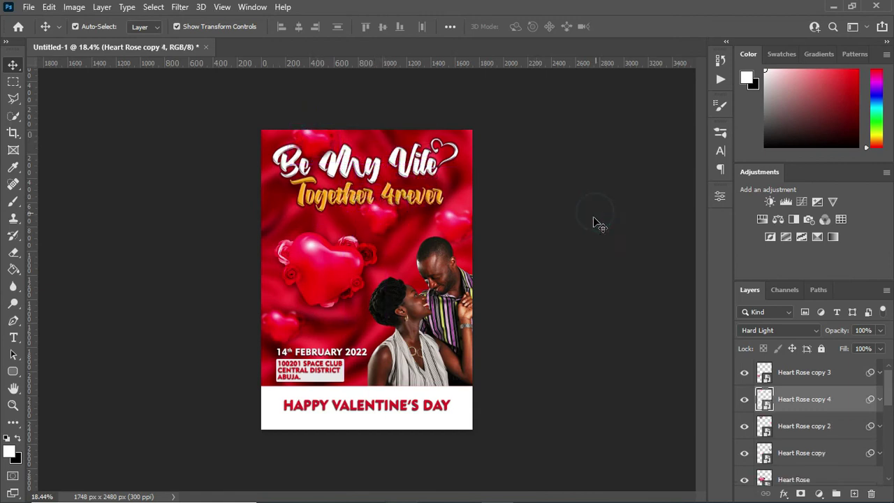
click(573, 259)
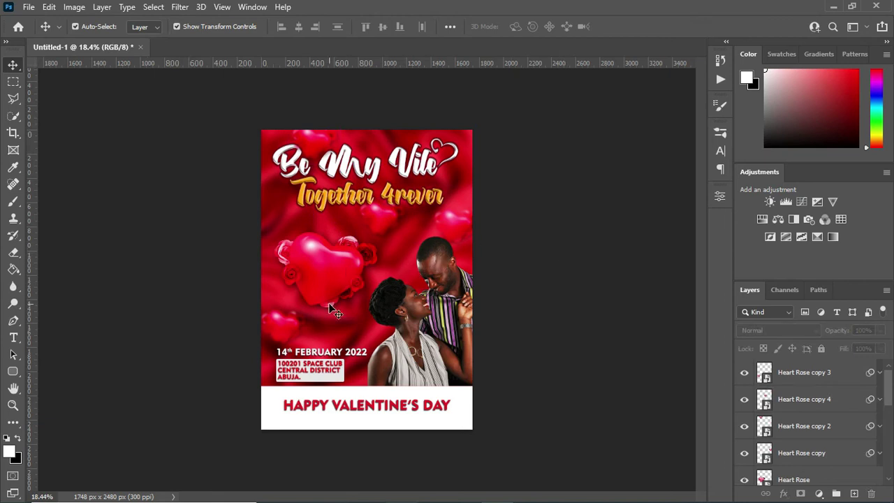
Drag the heart image from the Tutorial resources folder onto the poster
scroll(330, 307, up, 1)
scroll(364, 272, up, 1)
scroll(368, 266, up, 1)
scroll(367, 265, down, 3)
click(419, 433)
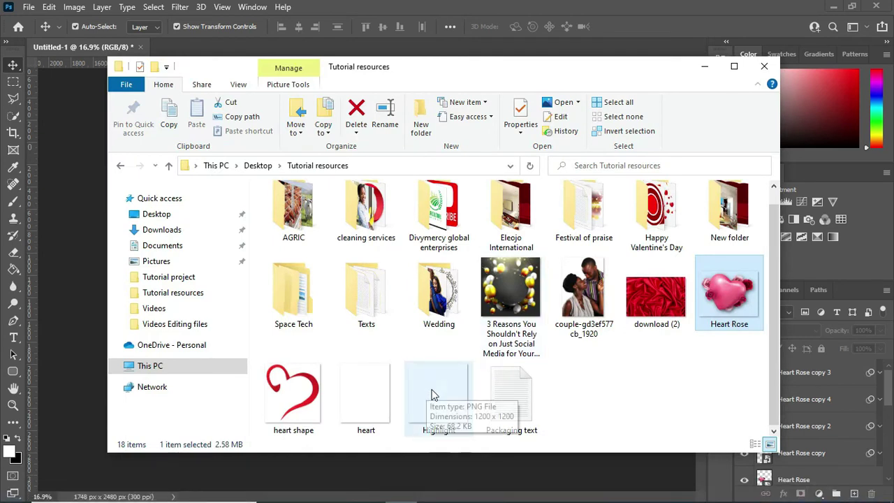
click(363, 387)
mouse_move(370, 400)
mouse_down()
mouse_move(409, 475)
mouse_move(404, 280)
mouse_up()
Flip the dotted hearts vertically, shrink them and place them left of the big heart
scroll(404, 279, up, 2)
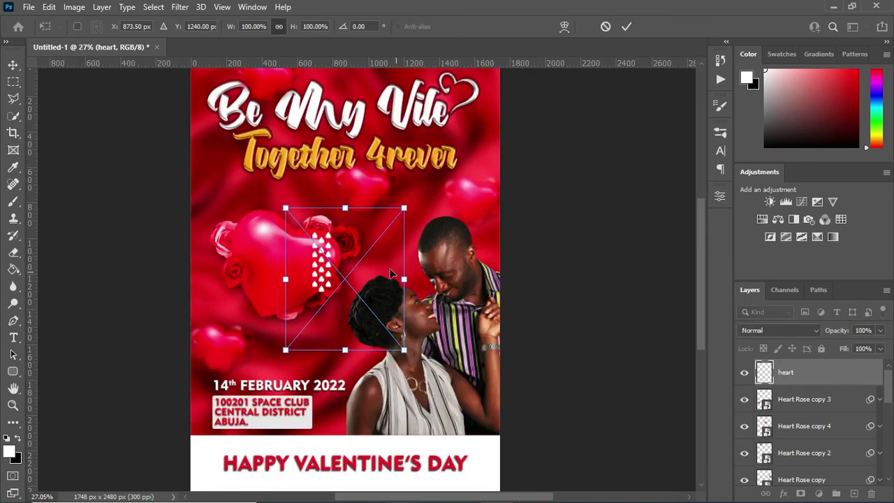
right_click(344, 208)
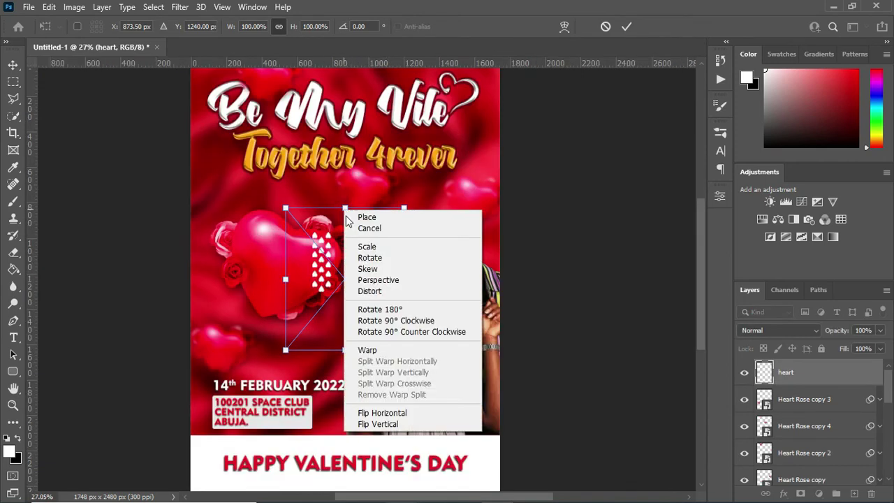
click(391, 428)
right_click(345, 353)
click(371, 343)
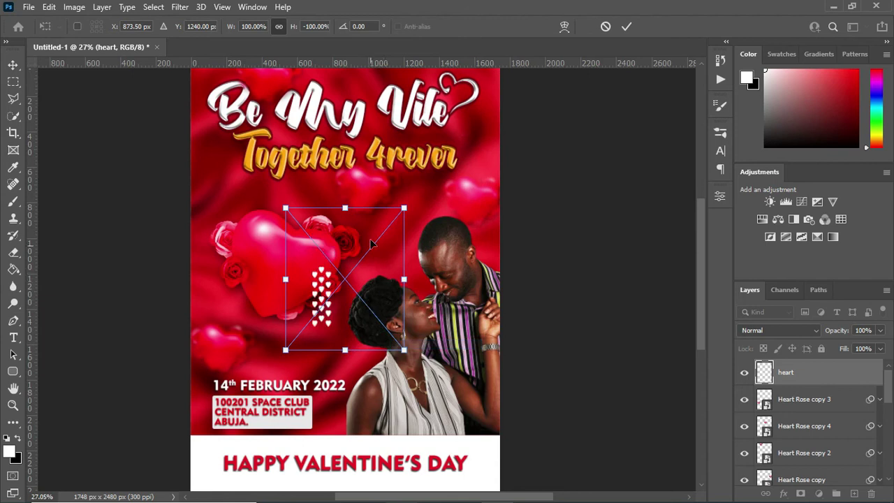
drag(345, 208, 345, 240)
mouse_move(333, 304)
mouse_down()
mouse_move(255, 318)
mouse_move(174, 304)
mouse_up()
drag(280, 286, 228, 294)
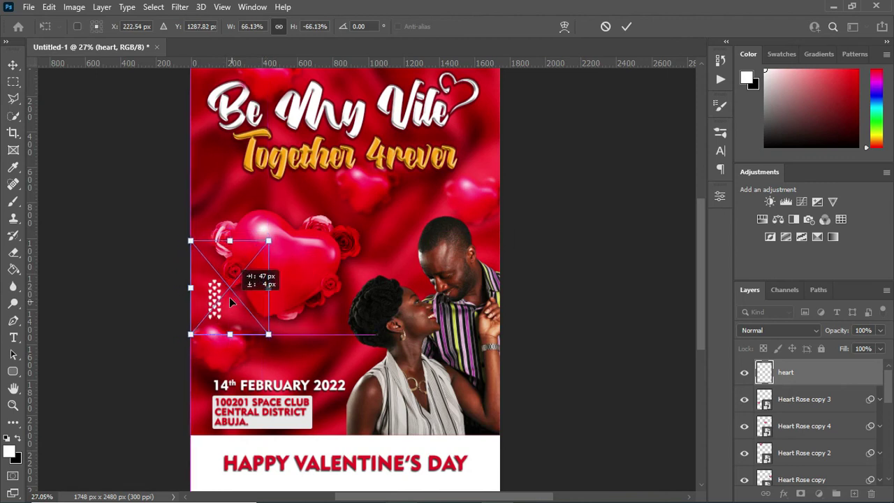
key(Return)
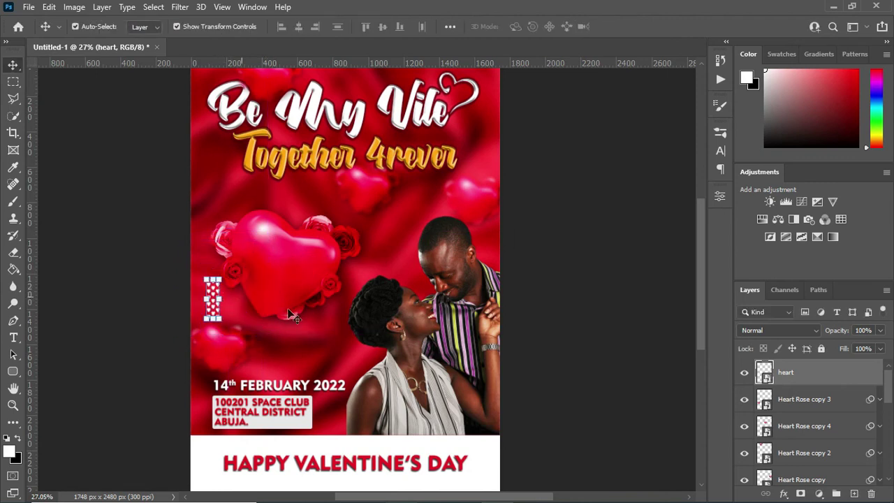
Duplicate the dotted hearts and move the copy beside the headline at top right
key(ctrl)
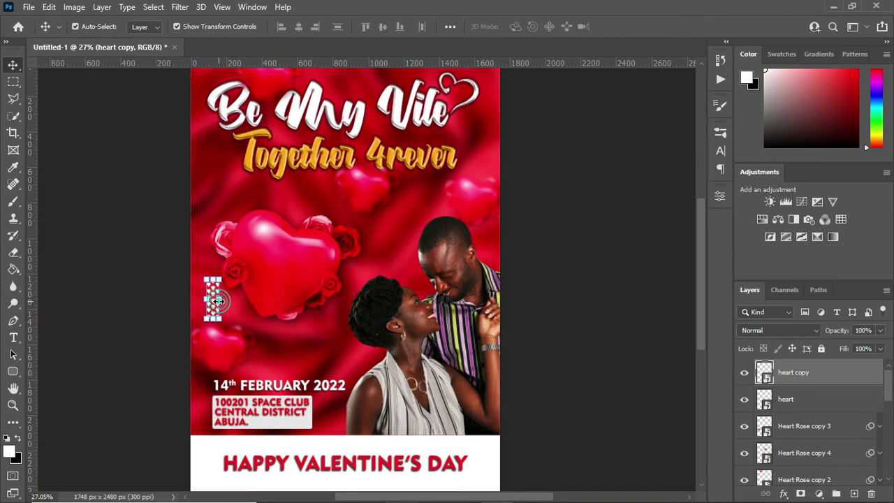
key(ctrl+t)
drag(218, 301, 480, 137)
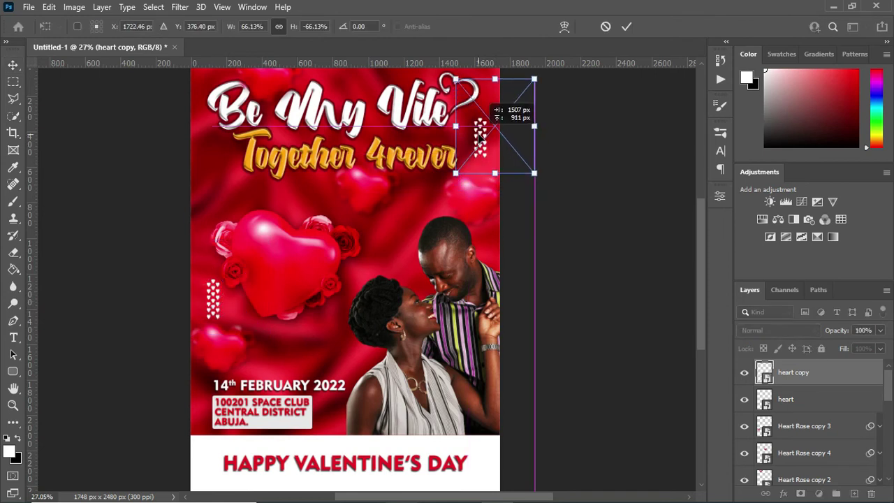
click(625, 28)
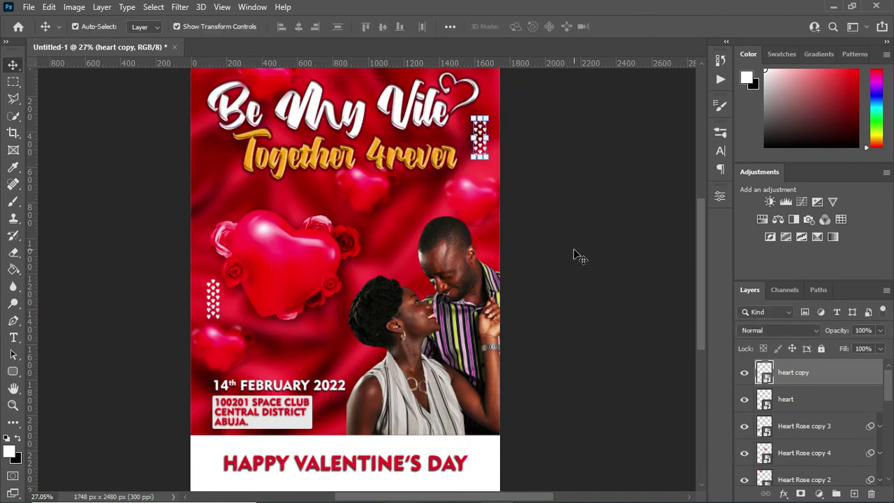
click(573, 226)
Select the couple photo and start enlarging it
scroll(413, 264, down, 2)
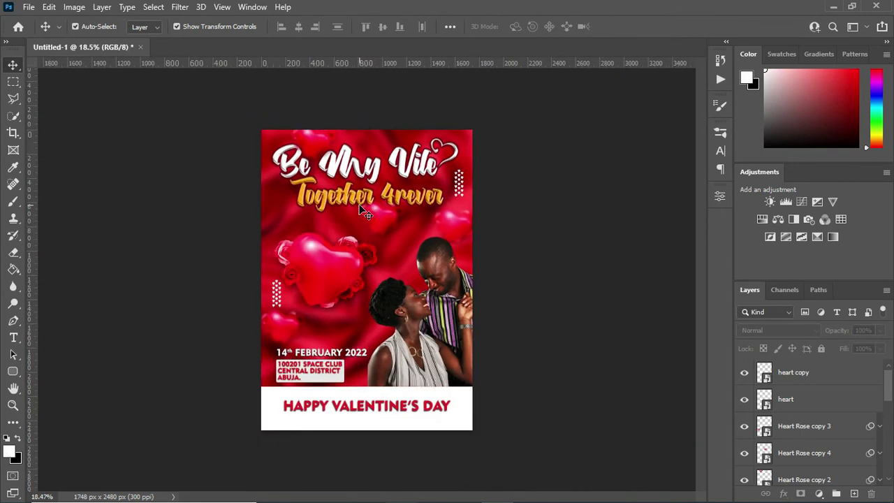
click(405, 300)
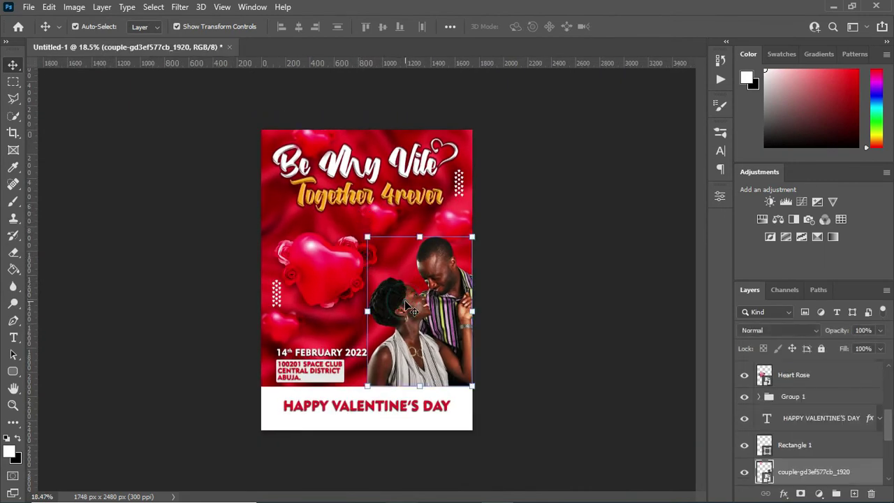
drag(366, 236, 360, 228)
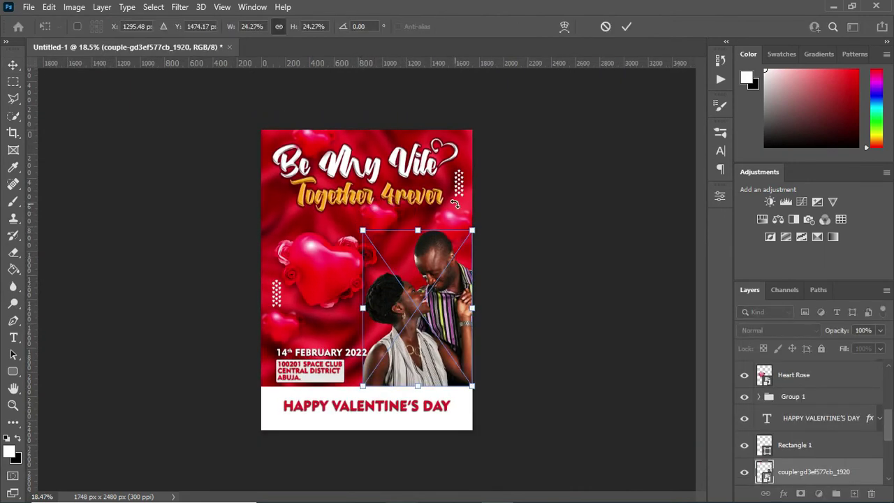
Apply the couple photo's enlargement and move Heart Rose copy 4 toward the poster's left edge
click(589, 256)
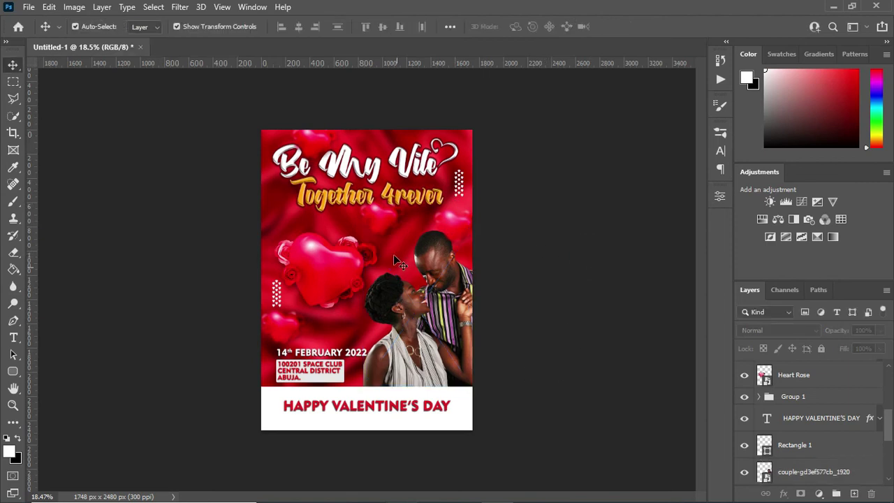
scroll(397, 279, down, 1)
scroll(377, 238, up, 1)
scroll(365, 261, down, 1)
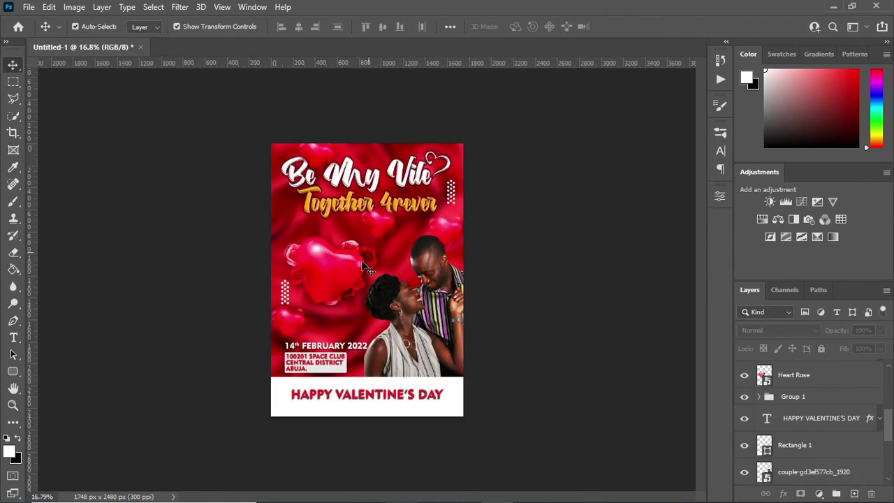
scroll(365, 261, down, 1)
scroll(302, 327, up, 3)
click(399, 217)
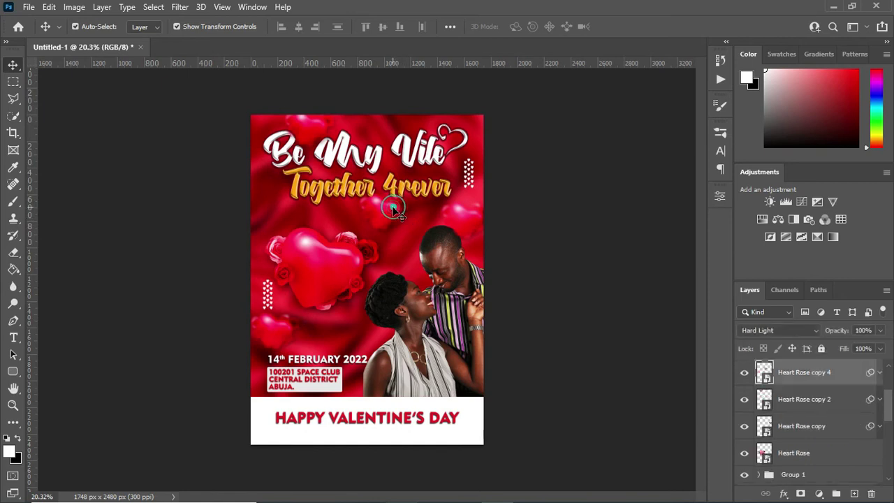
drag(387, 217, 254, 215)
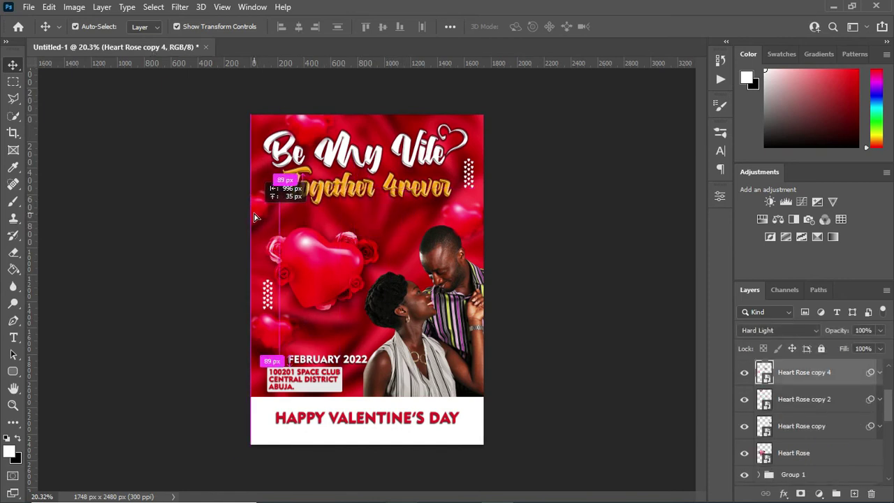
click(581, 255)
Centre 'Be My Vile' and 'Together 4rever' horizontally on the whole canvas, then deselect
scroll(571, 256, down, 3)
scroll(559, 267, down, 1)
scroll(515, 288, up, 1)
scroll(514, 287, up, 1)
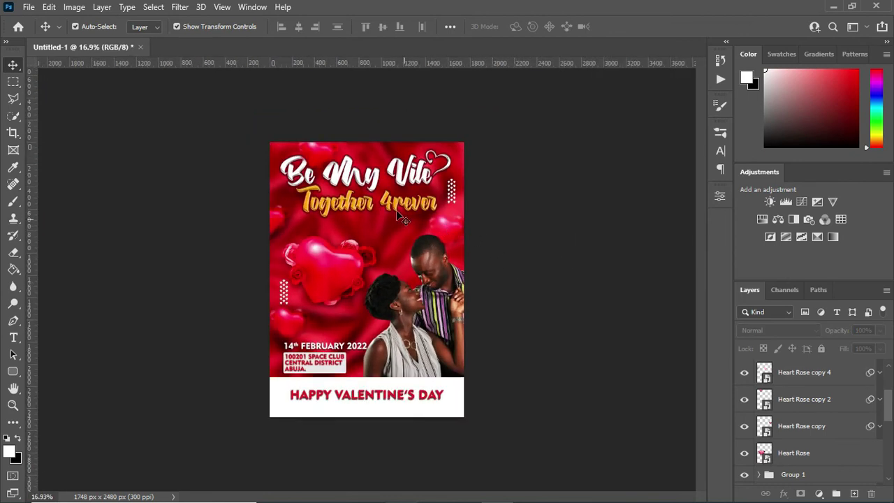
click(366, 191)
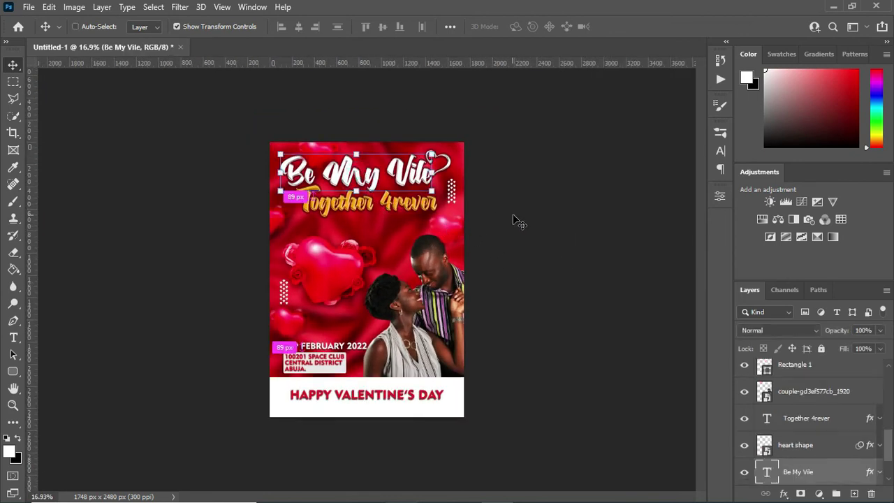
key(ctrl+a)
click(296, 26)
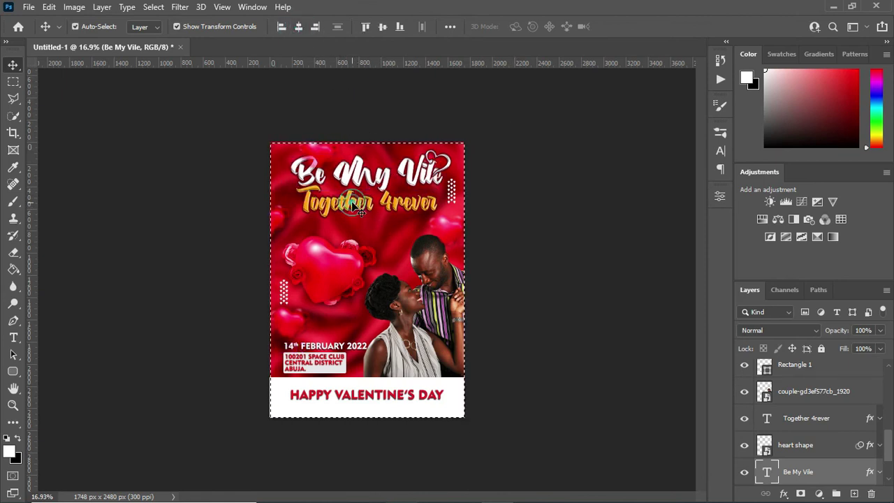
click(807, 417)
click(299, 27)
scroll(383, 251, up, 3)
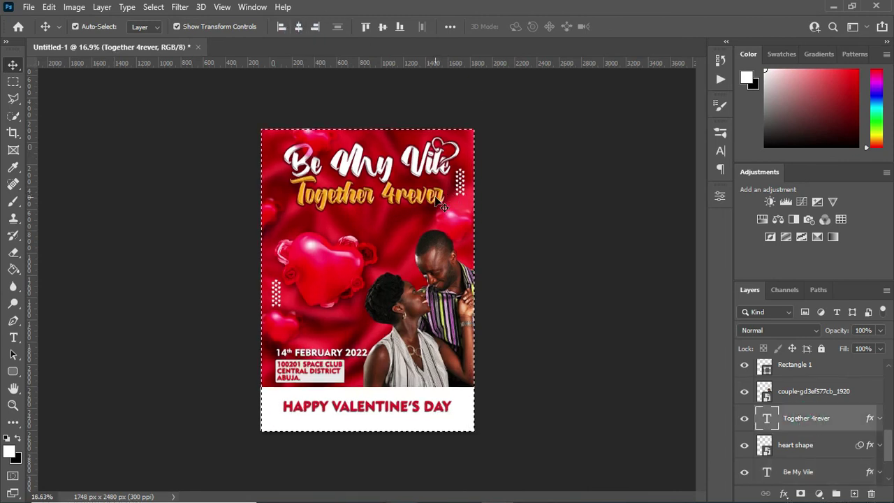
key(ctrl+d)
click(490, 109)
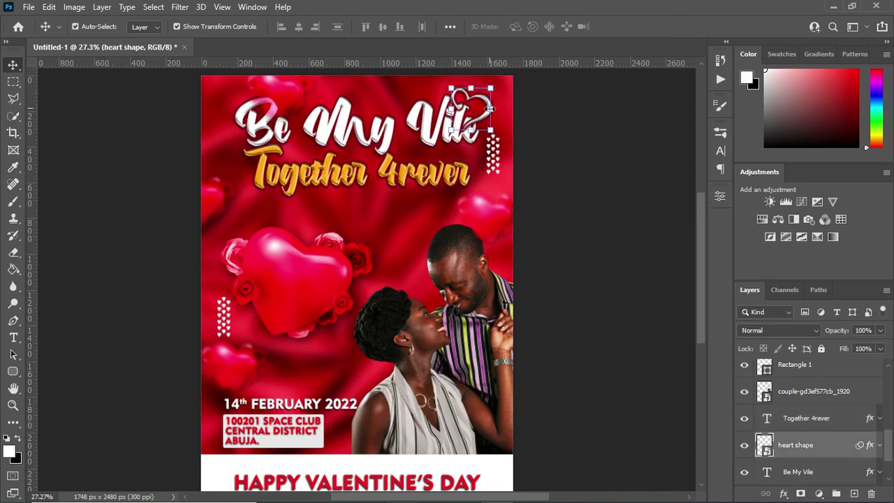
Shift the heart outline beside the headline right and shrink it slightly
drag(487, 117, 503, 110)
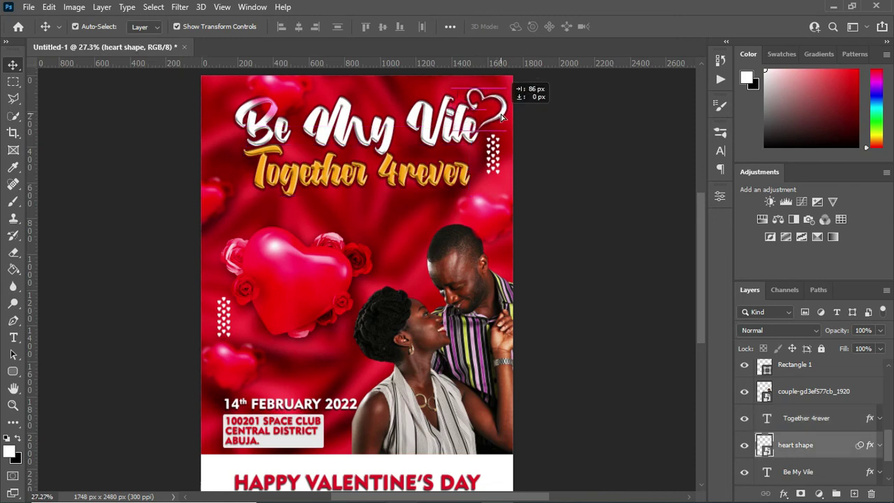
key(ctrl+t)
drag(507, 135, 492, 113)
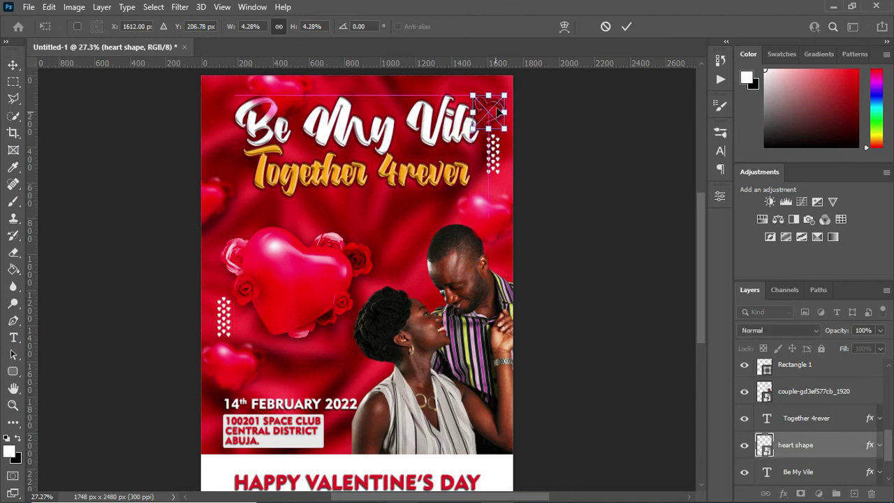
click(545, 140)
Group the heart outline with 'Be My Vile' as Group 2 and centre it horizontally
scroll(552, 143, down, 2)
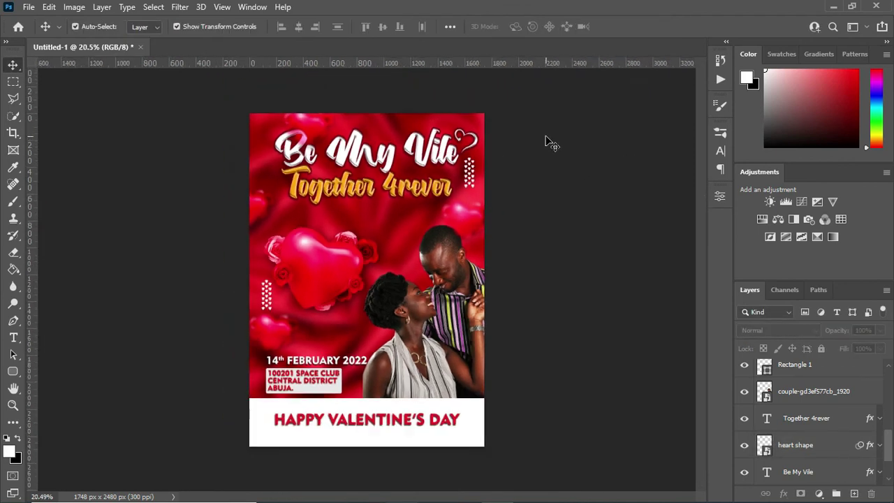
scroll(807, 437, down, 1)
click(800, 419)
click(809, 447)
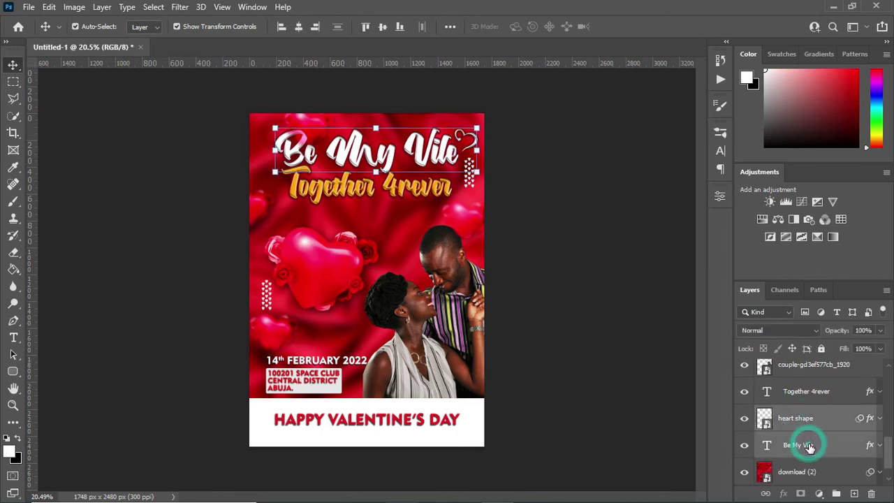
key(ctrl+g)
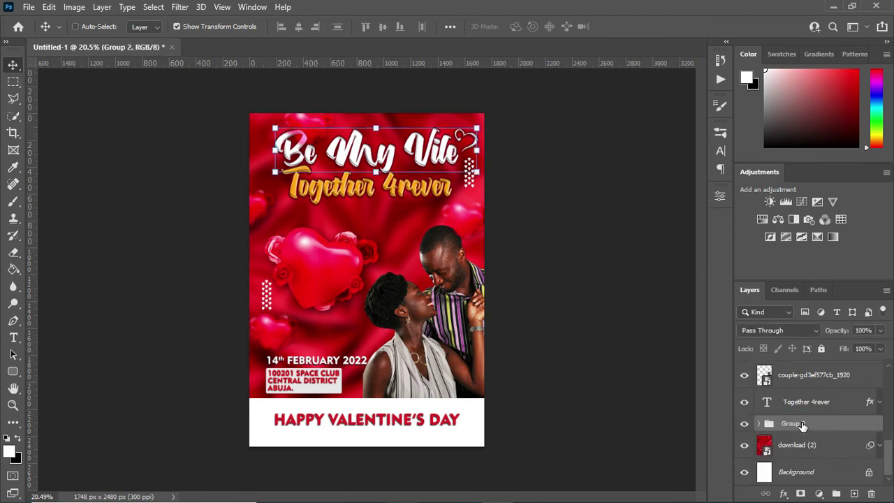
key(ctrl+a)
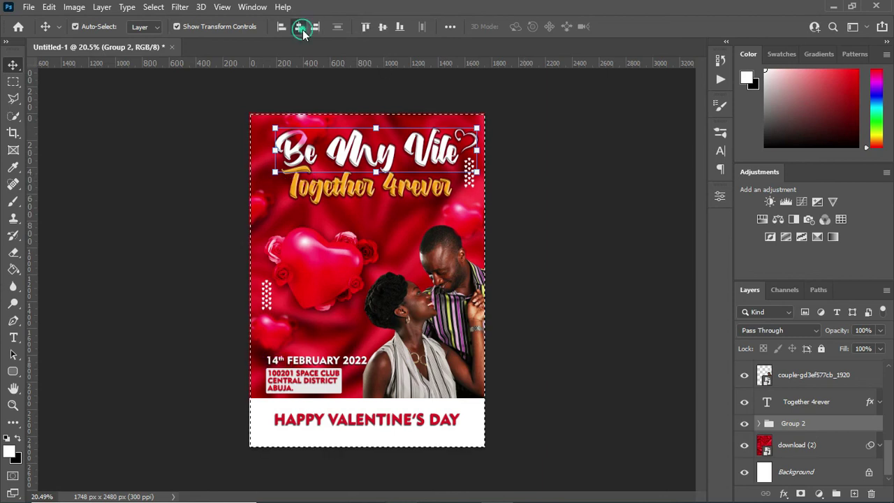
click(299, 26)
click(525, 170)
key(ctrl+d)
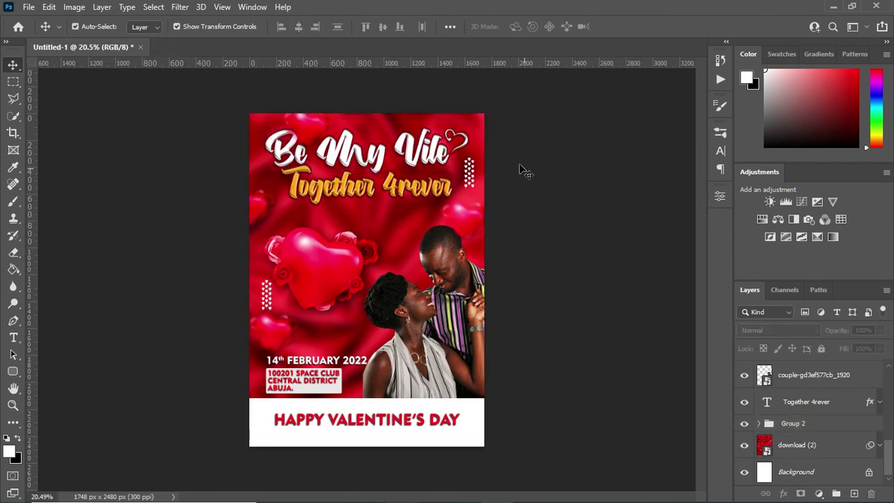
scroll(517, 166, up, 2)
scroll(528, 140, down, 2)
Scale the 14th FEBRUARY 2022 date text down to about 85%
scroll(371, 371, up, 1)
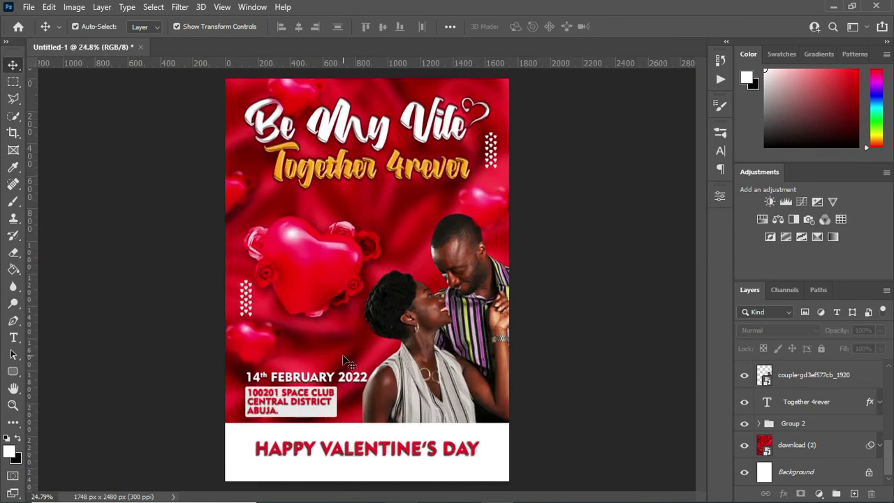
click(375, 374)
drag(368, 376, 351, 376)
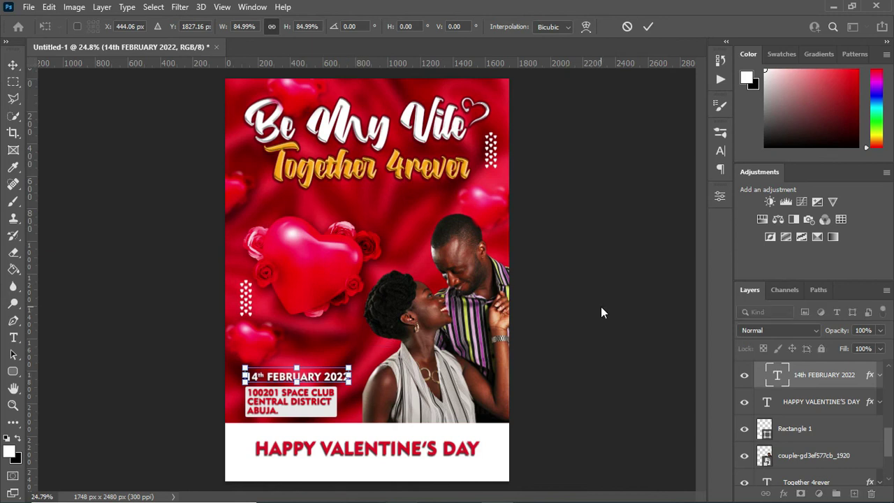
click(632, 259)
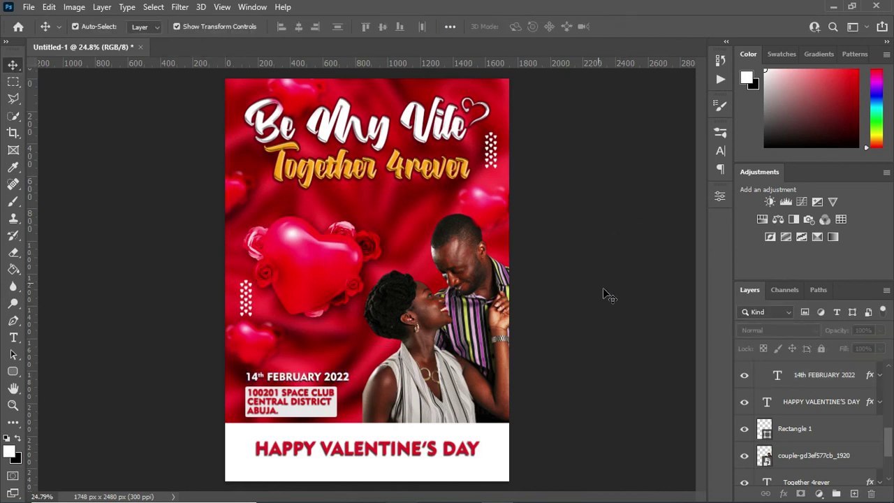
click(802, 375)
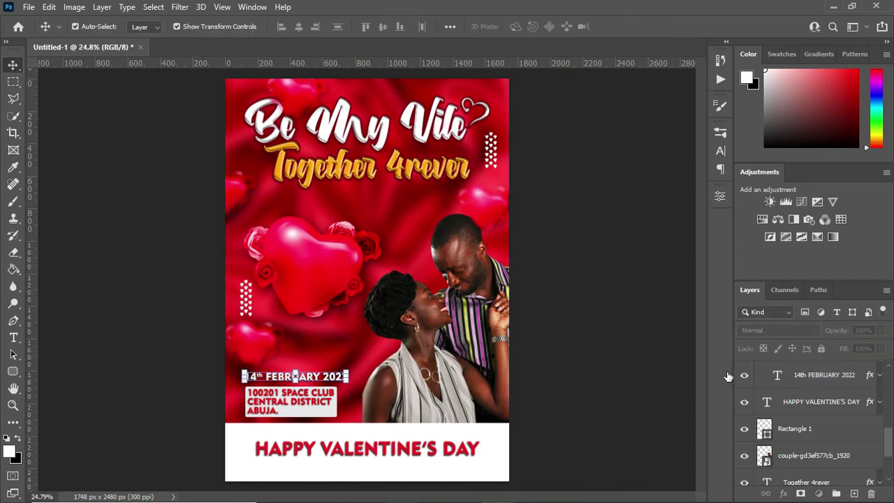
click(754, 375)
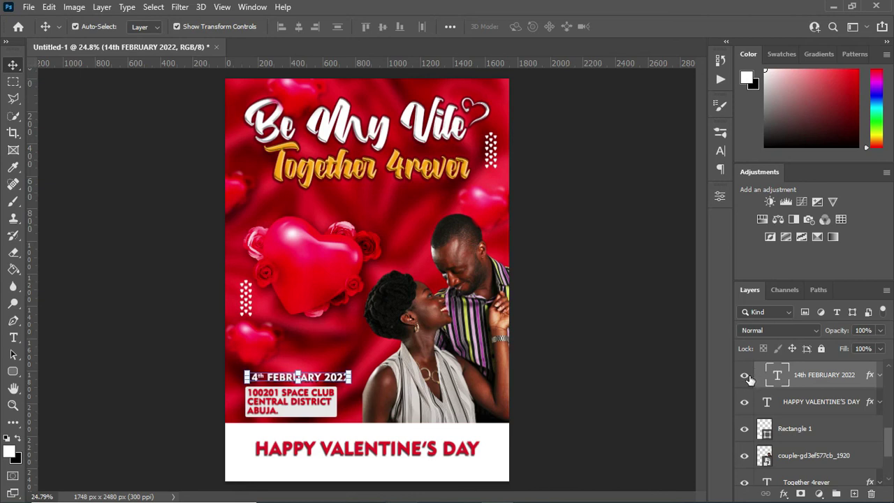
click(613, 351)
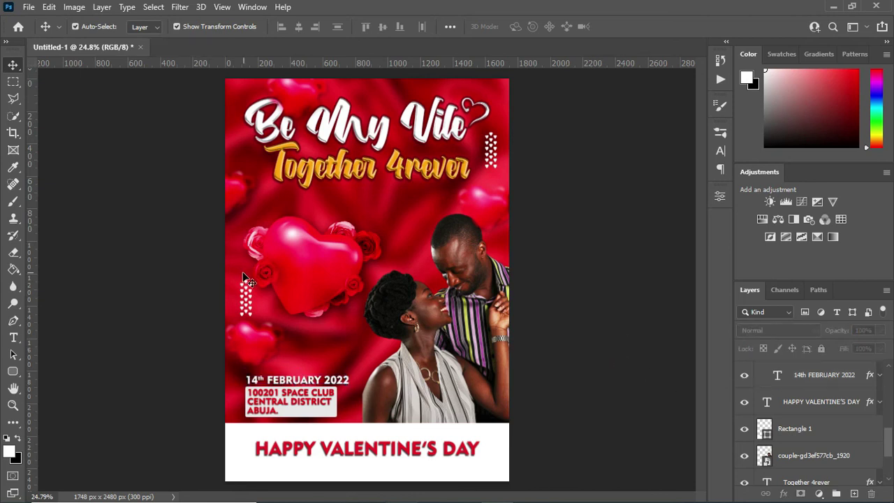
Select and deselect the date text and couple photo while reviewing the layout
scroll(246, 280, up, 1)
scroll(314, 328, down, 2)
scroll(375, 379, up, 1)
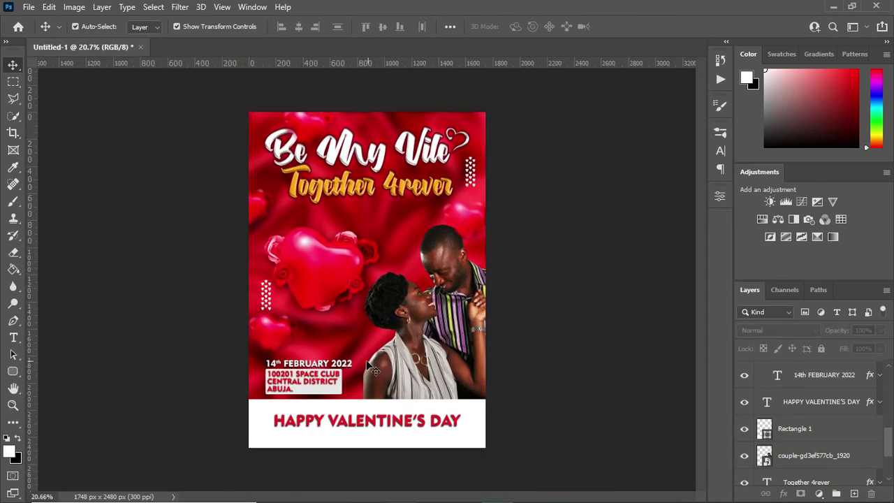
click(845, 378)
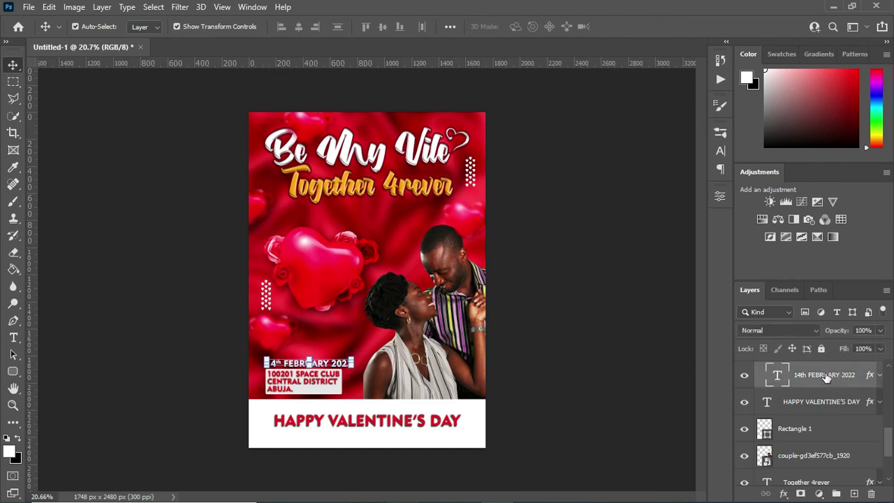
click(561, 304)
scroll(363, 276, down, 1)
scroll(352, 290, down, 1)
scroll(342, 303, down, 1)
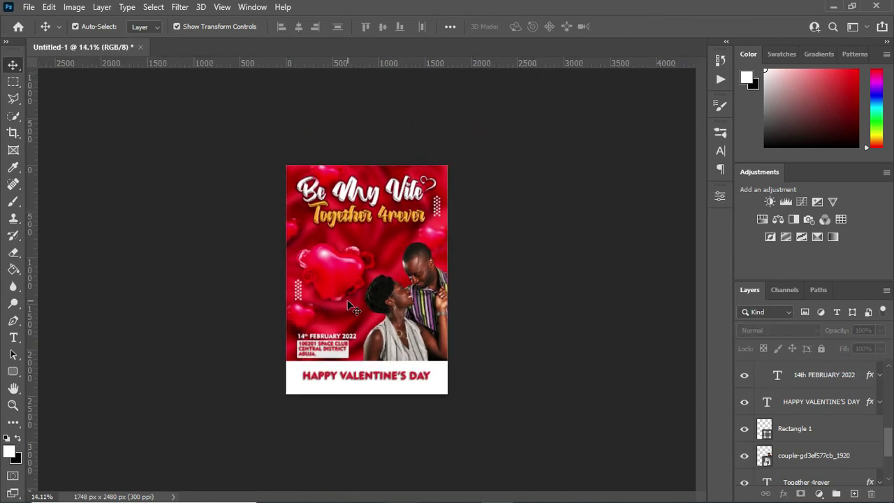
scroll(349, 308, up, 1)
click(398, 320)
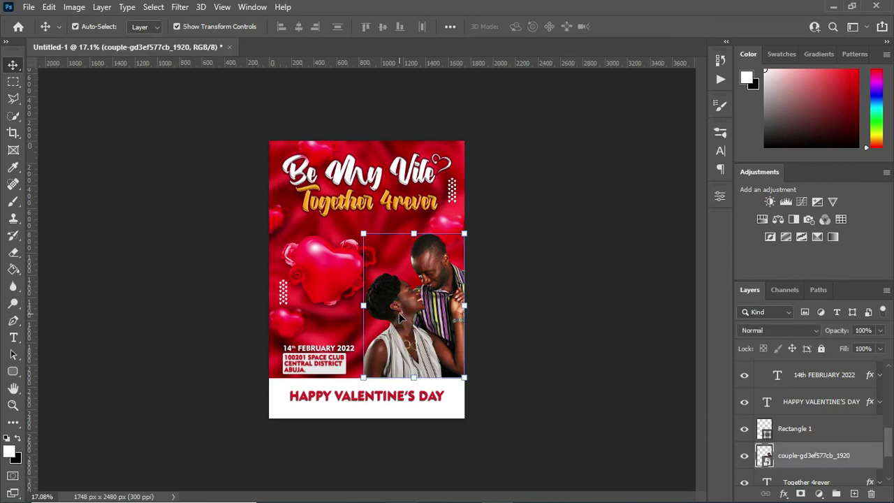
scroll(402, 311, up, 2)
scroll(409, 302, down, 2)
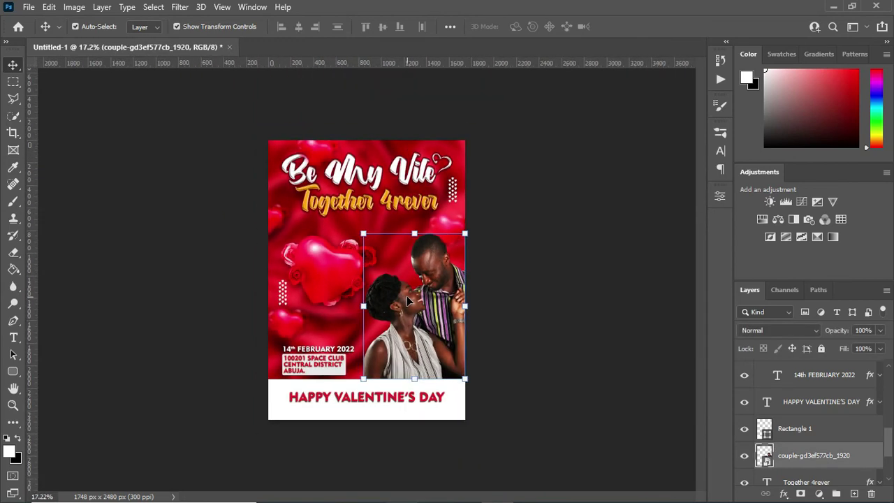
click(585, 317)
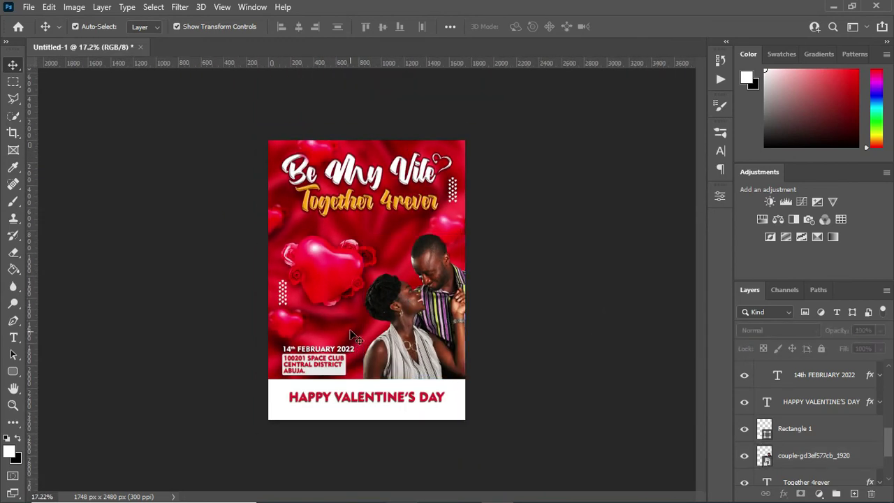
scroll(352, 321, up, 1)
scroll(343, 285, down, 1)
scroll(343, 285, up, 1)
scroll(352, 237, up, 2)
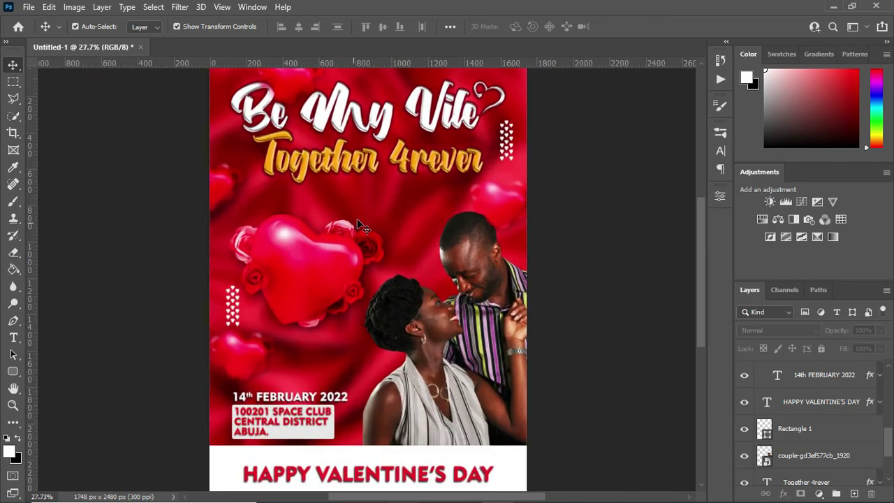
scroll(436, 256, down, 1)
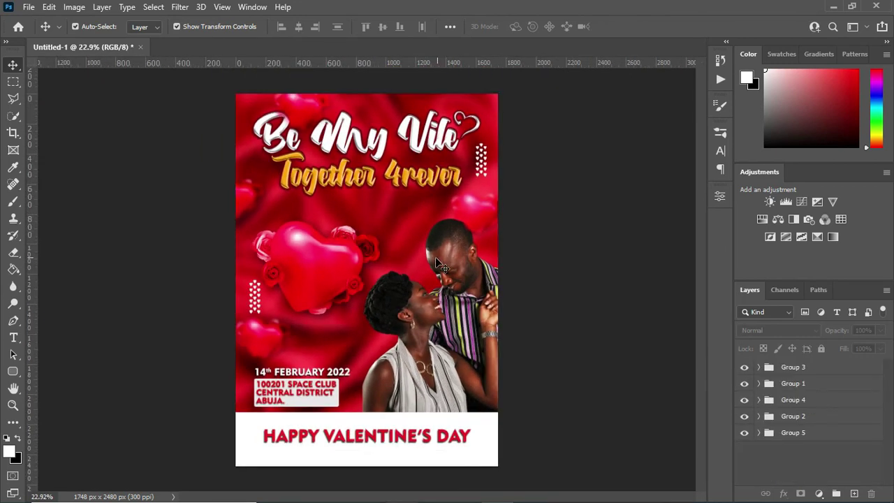
scroll(290, 247, up, 2)
scroll(290, 247, up, 1)
Enlarge the 3D Heart Rose heart to about 13.29% beside the couple
click(314, 230)
click(328, 182)
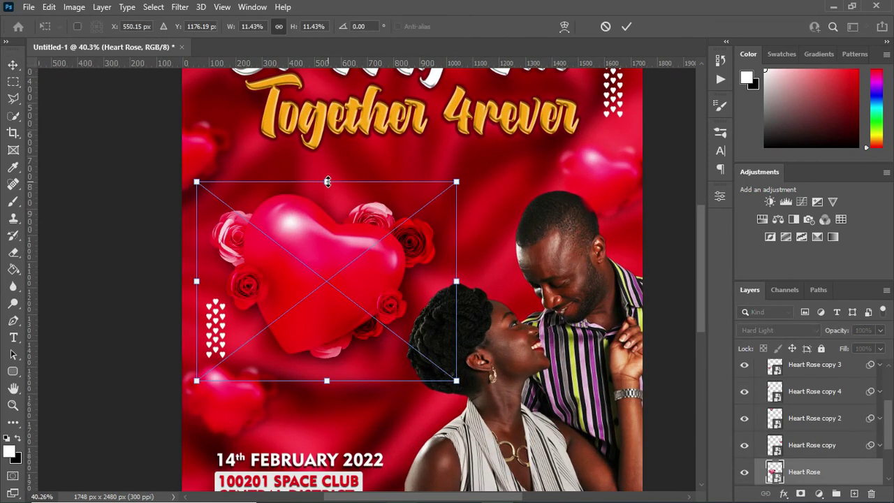
drag(331, 171, 344, 144)
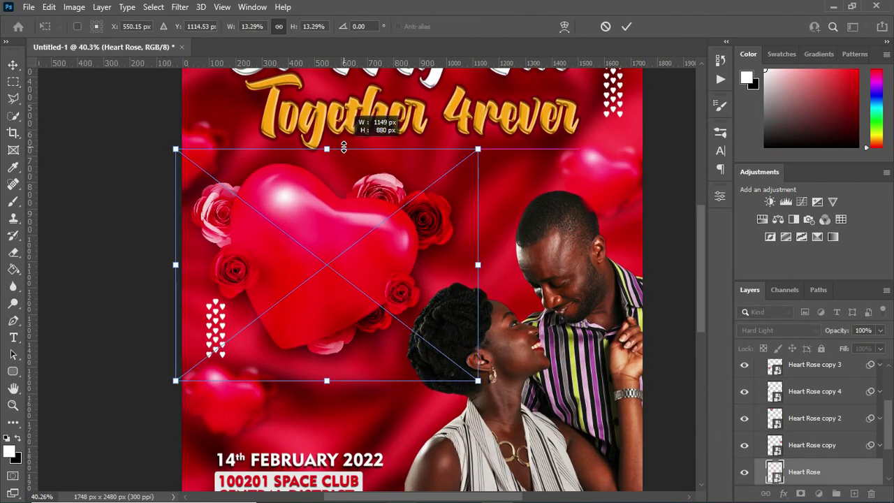
scroll(347, 198, down, 2)
scroll(374, 178, down, 1)
click(565, 236)
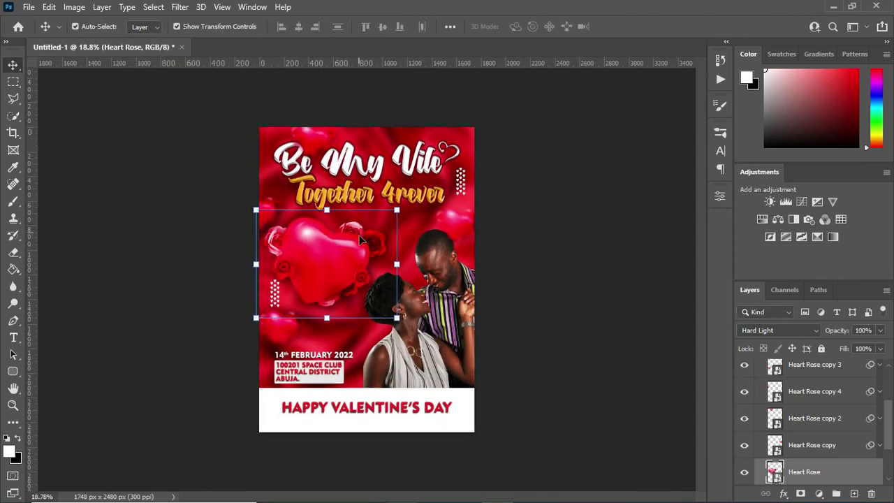
click(519, 244)
scroll(322, 270, down, 1)
scroll(319, 332, up, 1)
scroll(320, 332, up, 1)
scroll(319, 332, down, 2)
scroll(323, 372, up, 4)
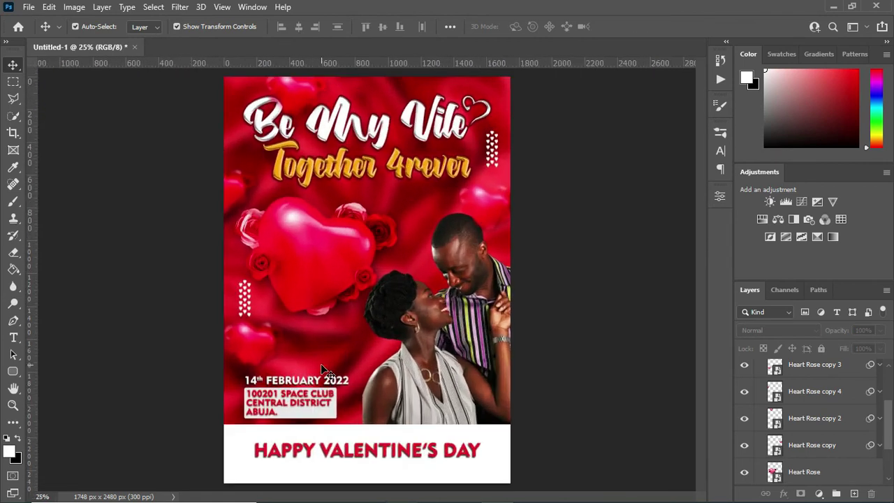
Recolour the venue text gold-yellow (#feb10b), sampled from the Together 4rever headline
scroll(315, 397, up, 2)
click(300, 421)
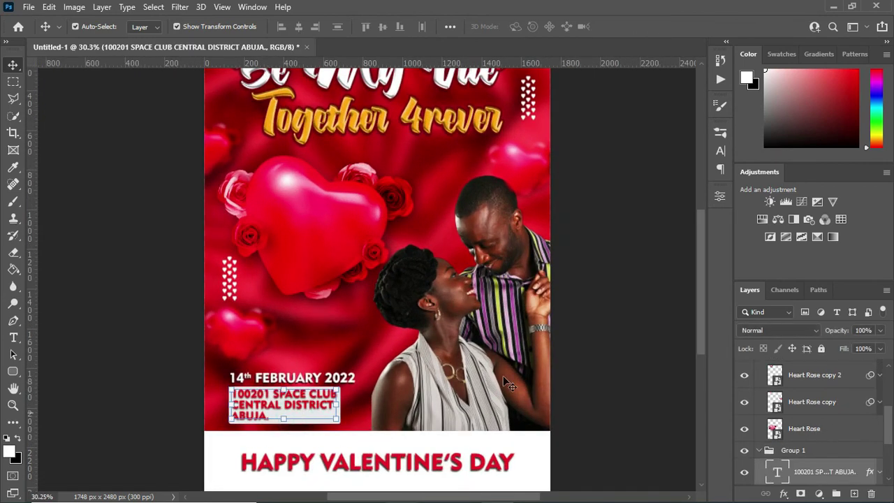
key(t)
click(524, 27)
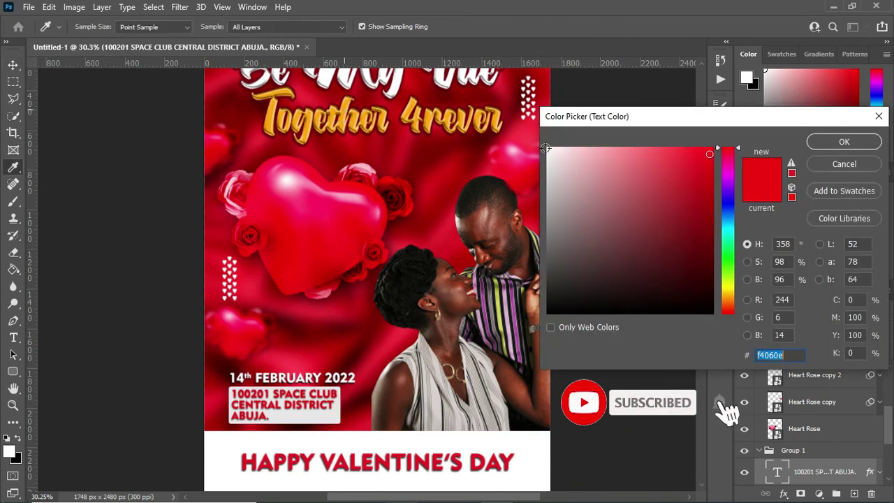
click(345, 112)
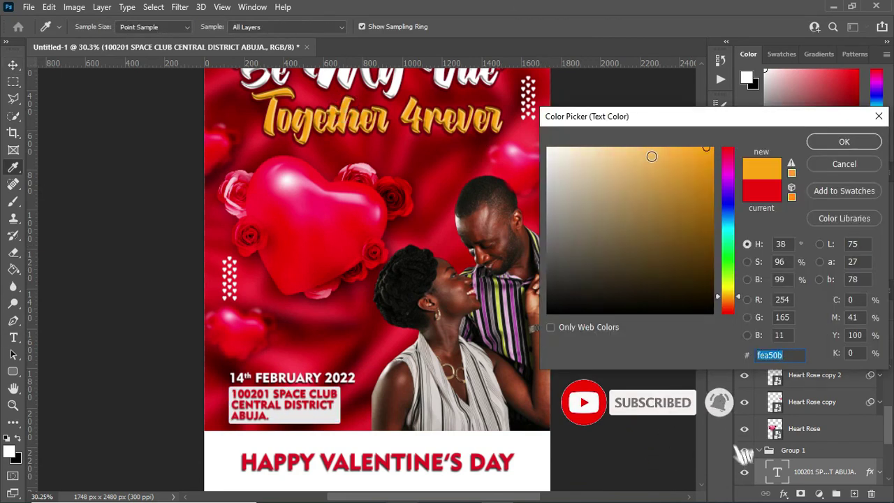
click(728, 293)
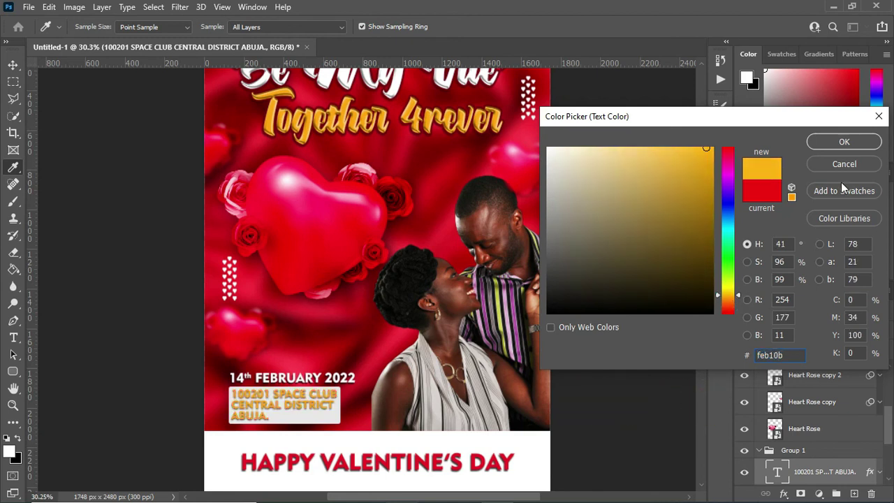
click(844, 141)
key(ctrl+Return)
Delete the white rounded box behind the venue text
key(v)
click(146, 375)
click(315, 417)
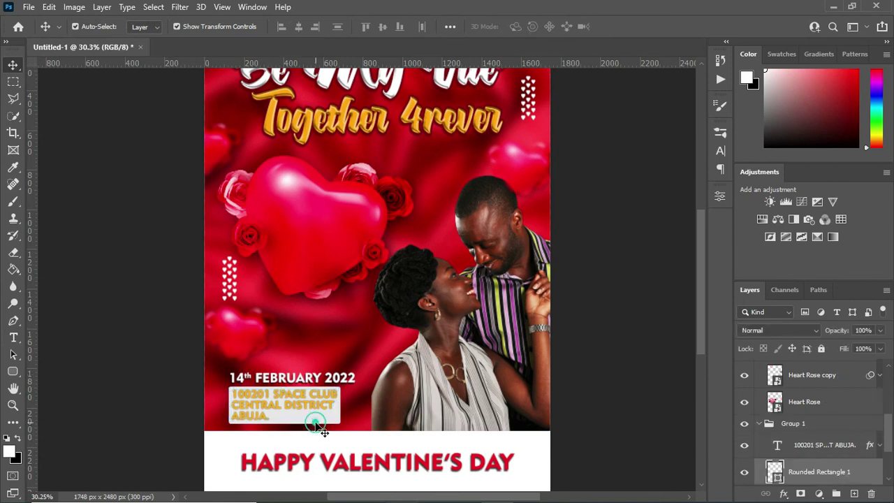
key(Delete)
Nudge the 14th FEBRUARY 2022 date text down a few pixels
click(585, 381)
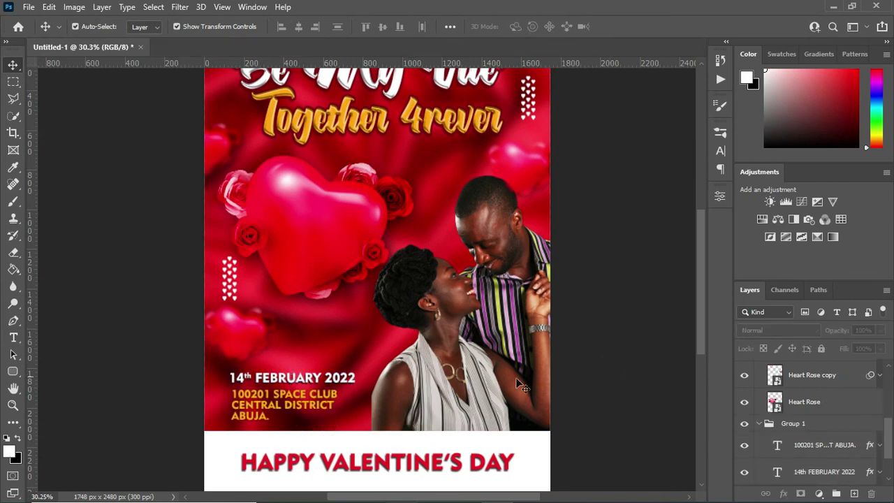
click(283, 386)
key(Down)
key(Down)
key(Down)
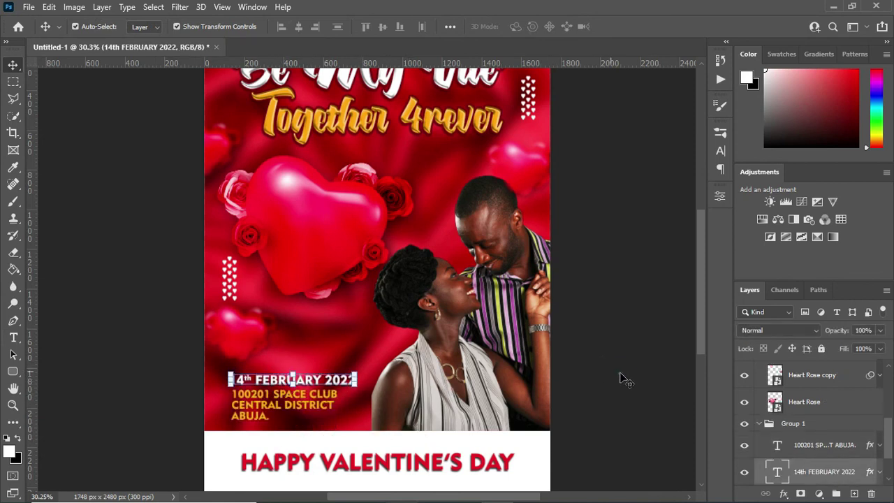
click(619, 375)
scroll(377, 314, down, 1)
scroll(349, 320, down, 1)
scroll(329, 209, down, 1)
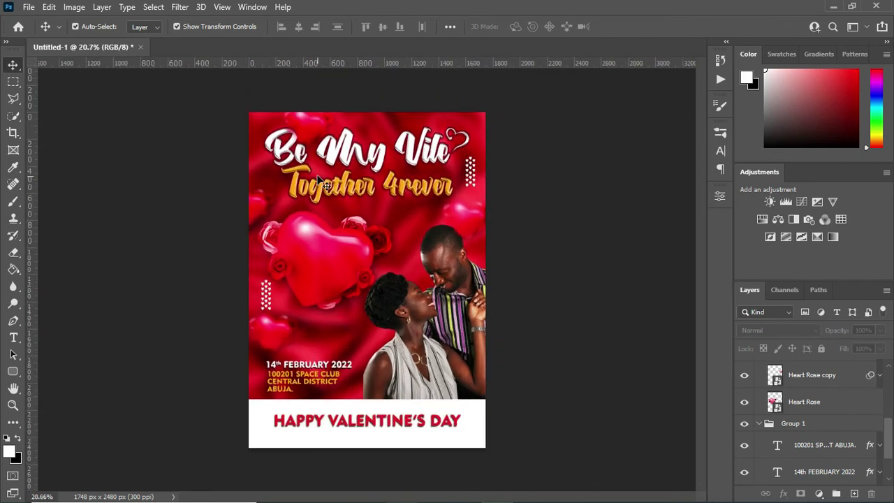